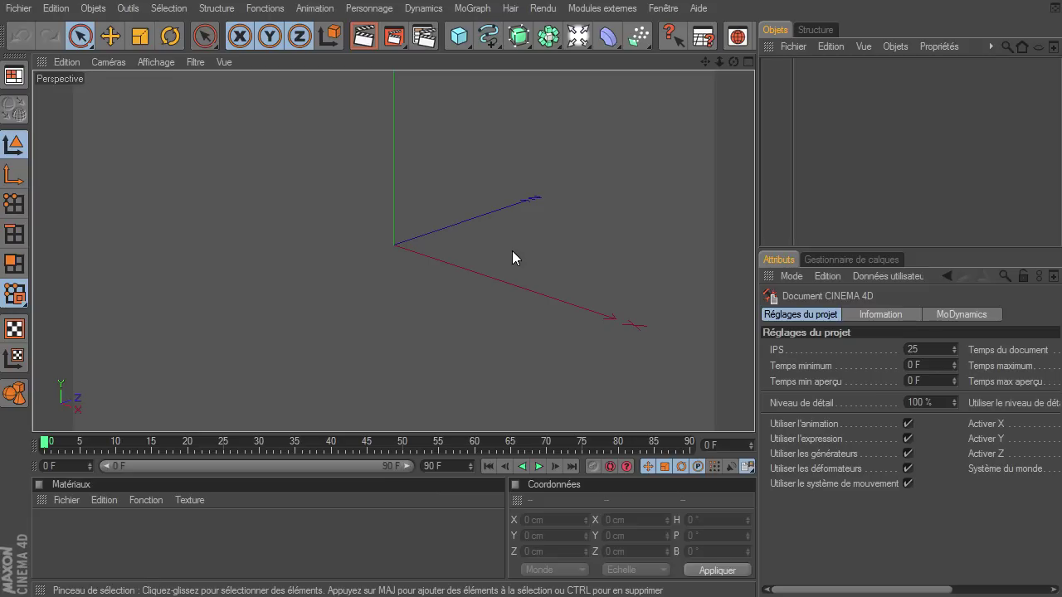
click(199, 62)
click(542, 316)
drag(733, 62, 754, 411)
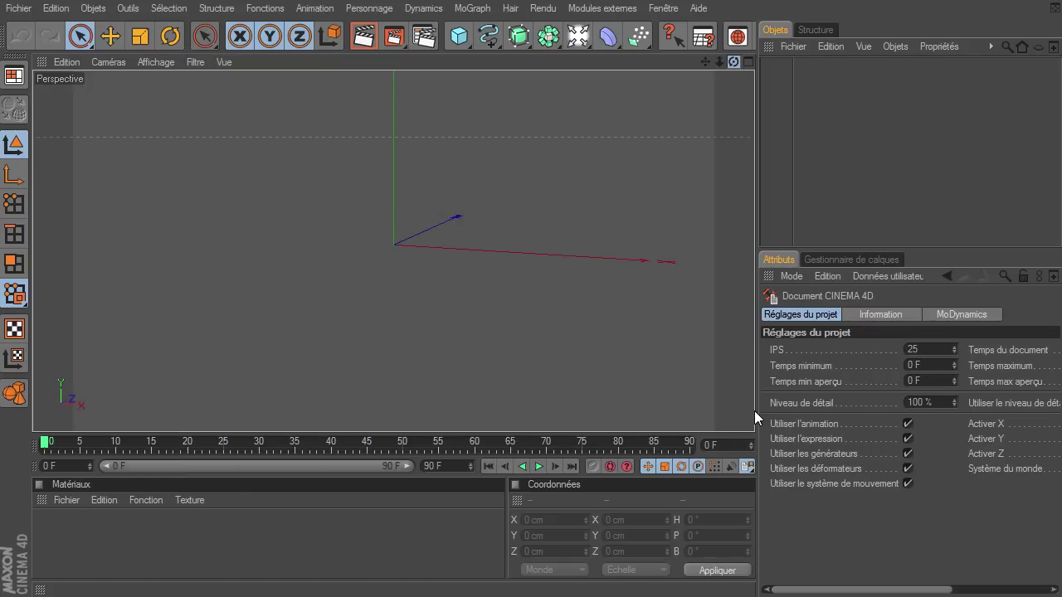
drag(705, 63, 754, 411)
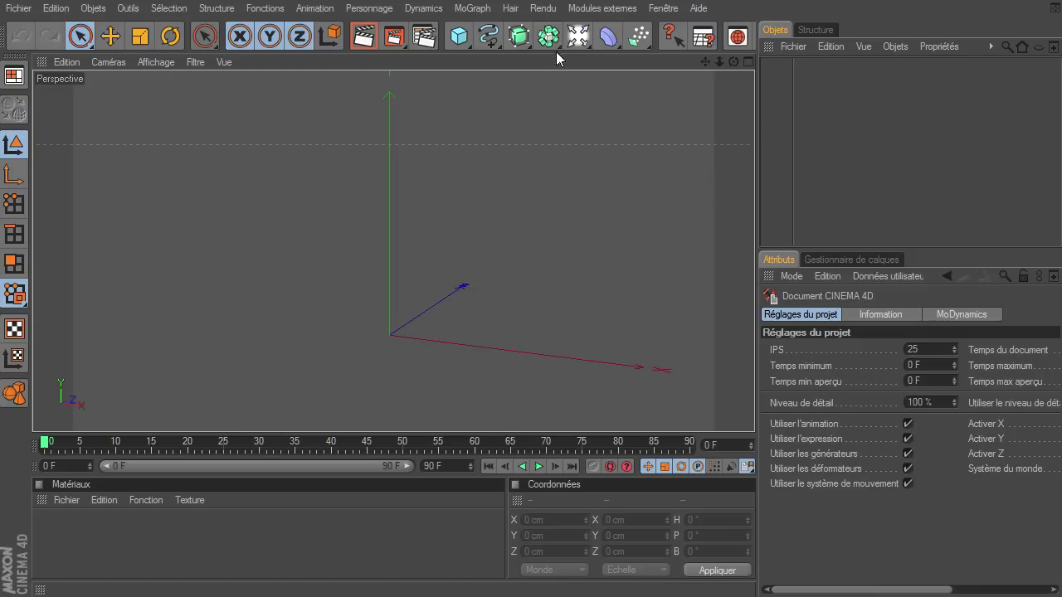
Add a null object to the scene and rename it Firework Emetteur
drag(554, 45, 871, 147)
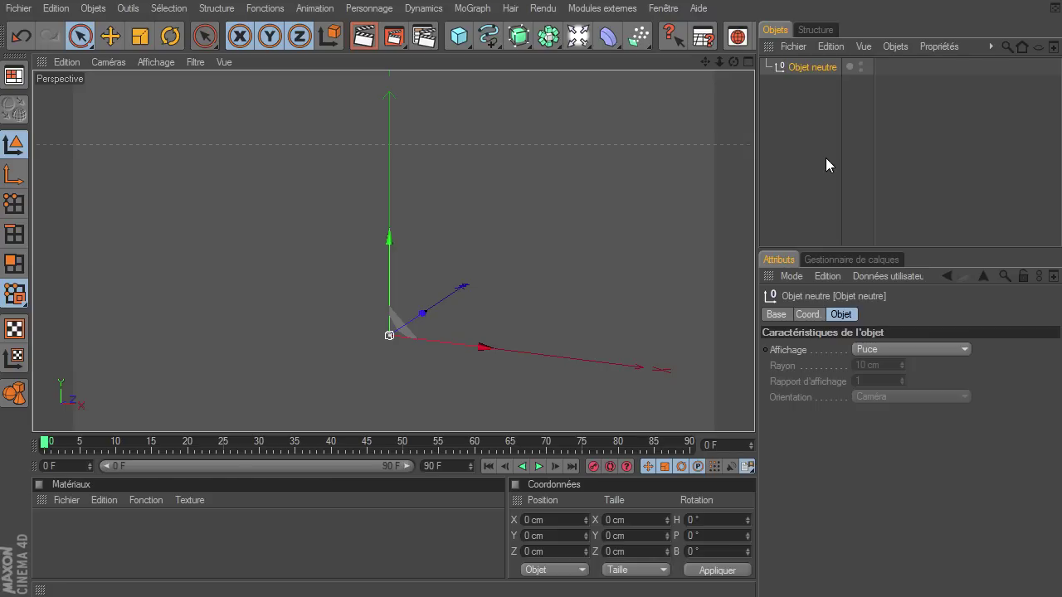
double_click(792, 66)
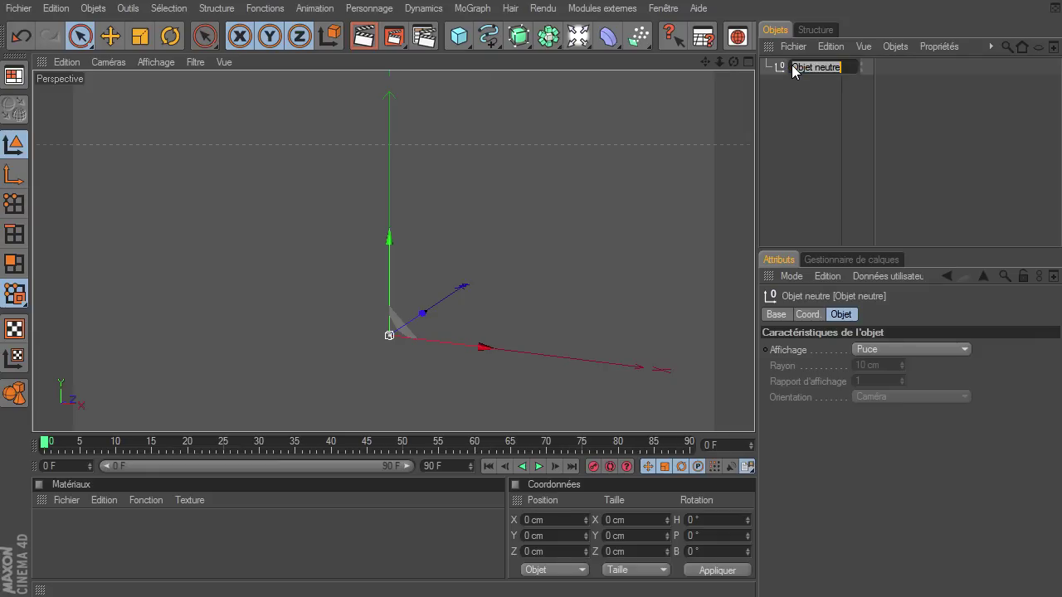
text(Firew)
text(ork)
text( Emett)
text(eur)
key(Return)
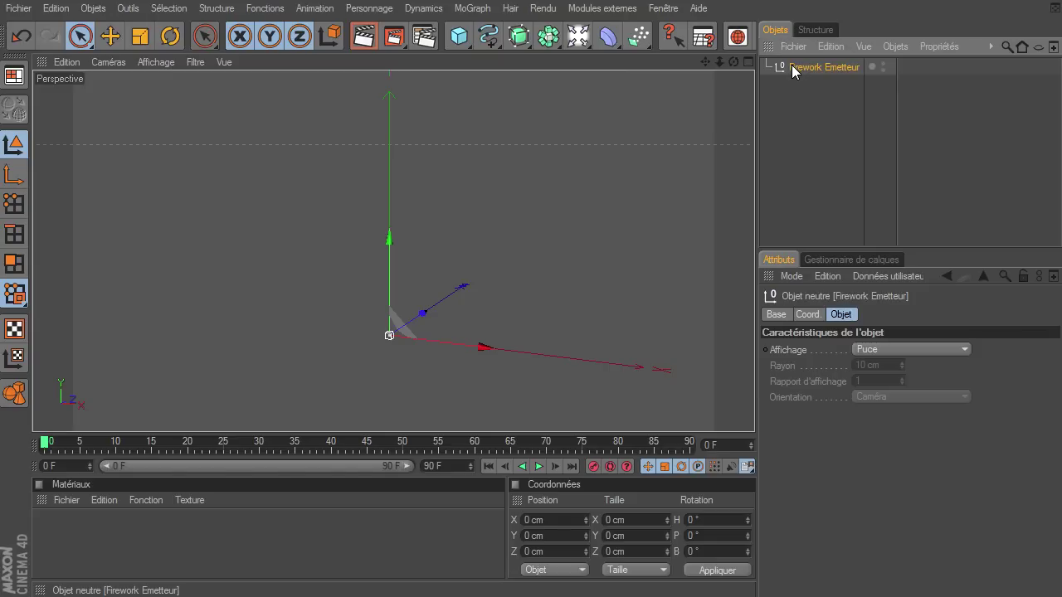
Add an XPresso tag to the Firework Emetteur null and enlarge the XPresso editor window
right_click(773, 65)
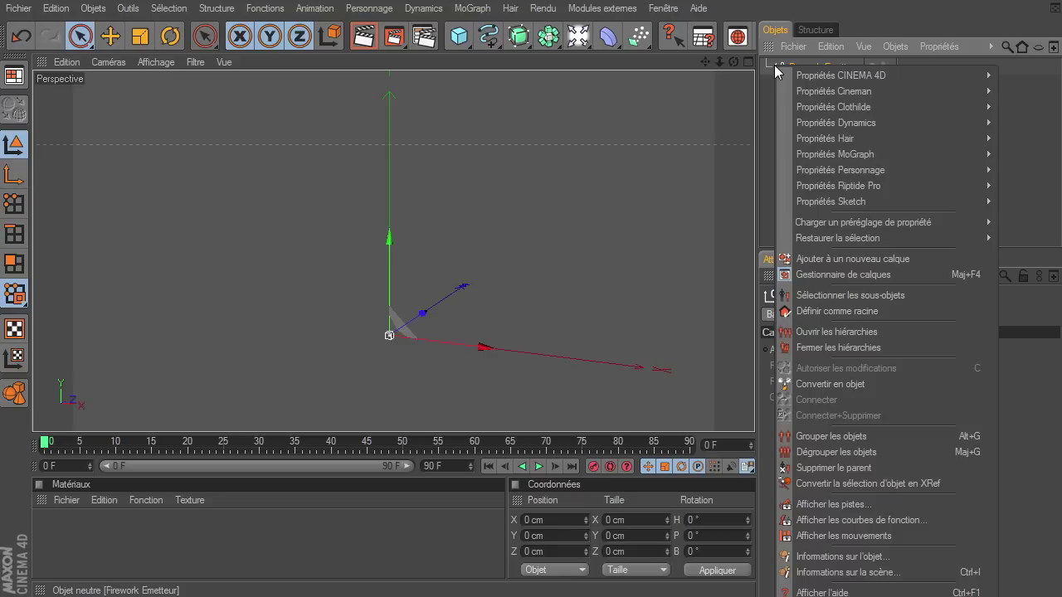
mouse_move(797, 77)
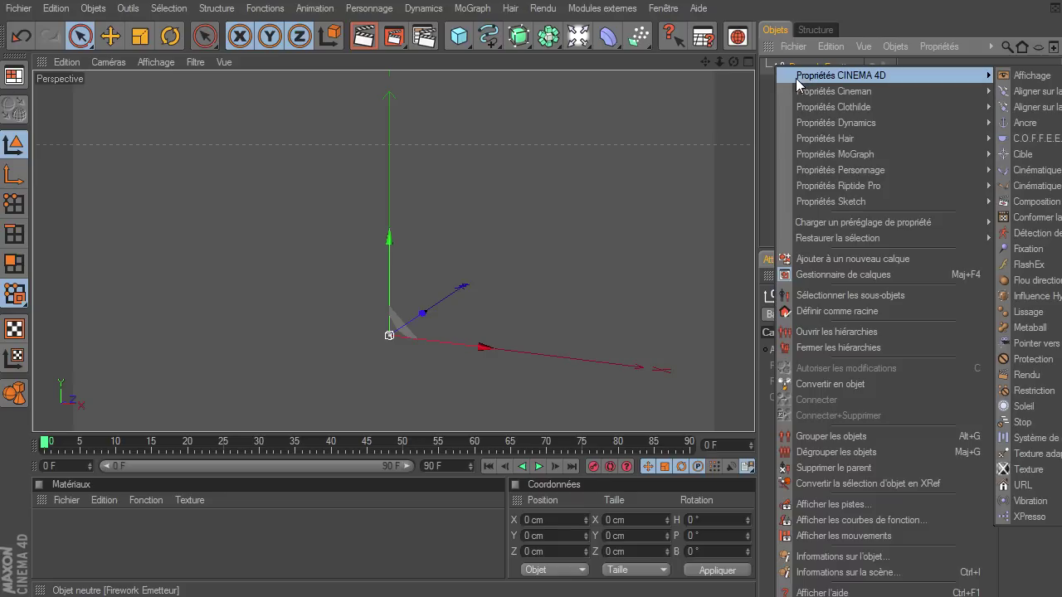
click(1017, 521)
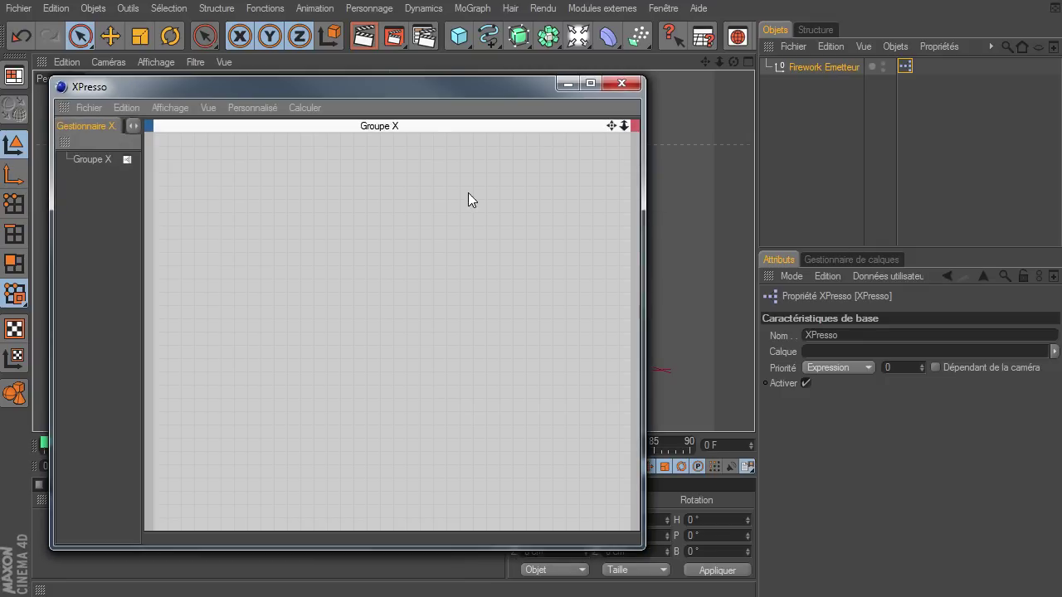
drag(424, 97, 387, 104)
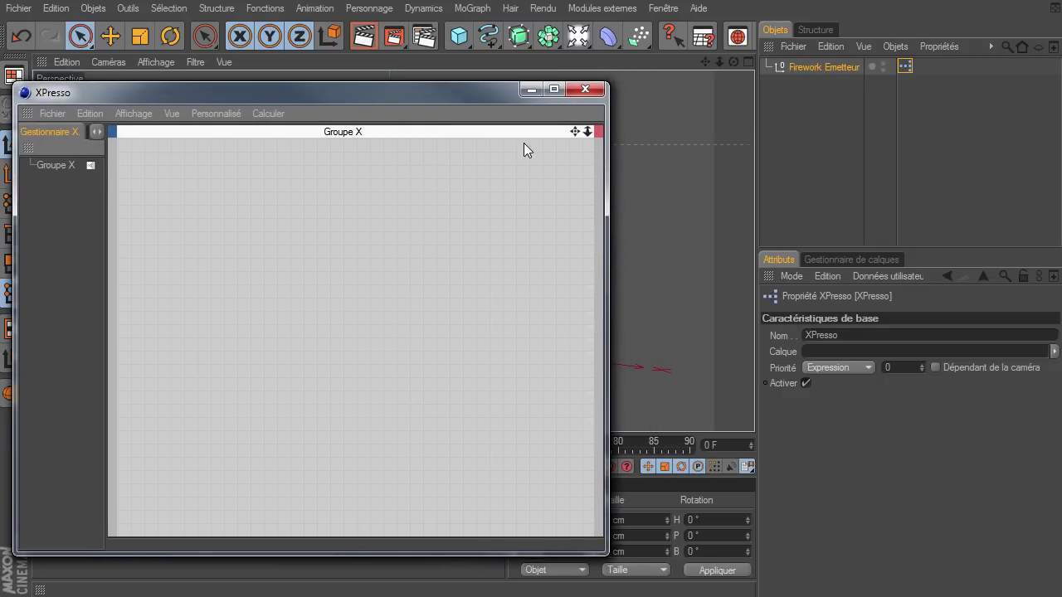
drag(610, 175, 812, 208)
mouse_move(673, 110)
mouse_down()
mouse_move(688, 147)
mouse_move(1058, 423)
mouse_move(1057, 581)
mouse_move(805, 109)
mouse_move(767, 83)
mouse_move(676, 124)
mouse_up()
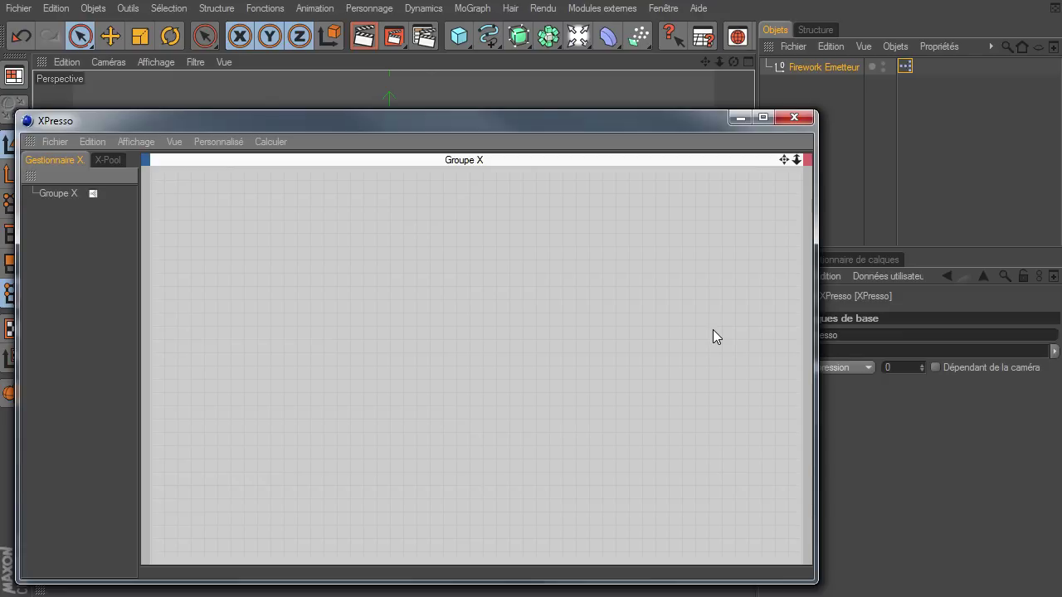
List the system operators of the X-Pool and add the Firework Emetteur null to the XPresso graph as a tall node
click(109, 161)
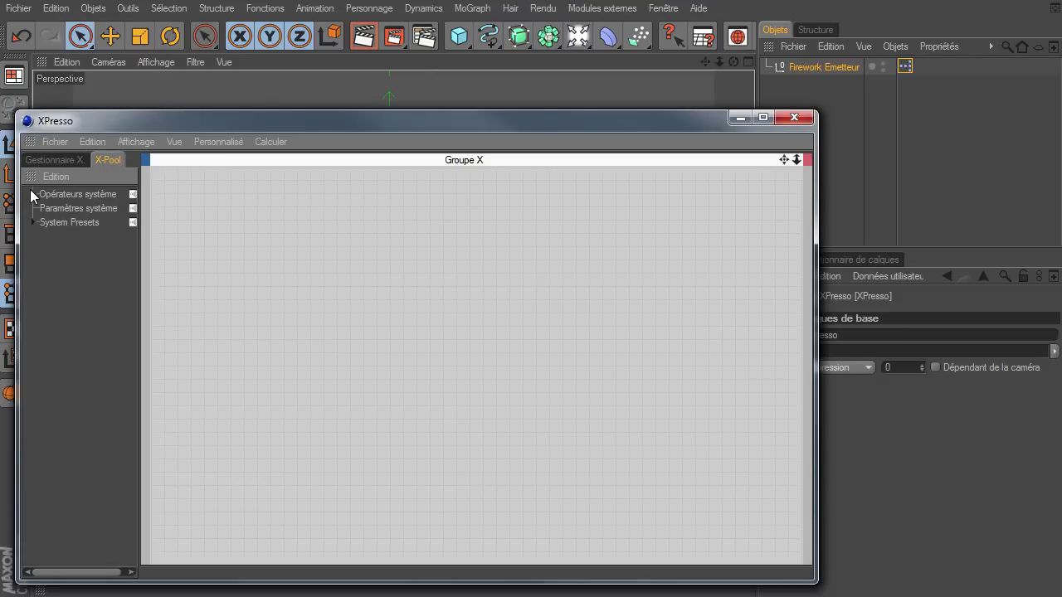
click(34, 195)
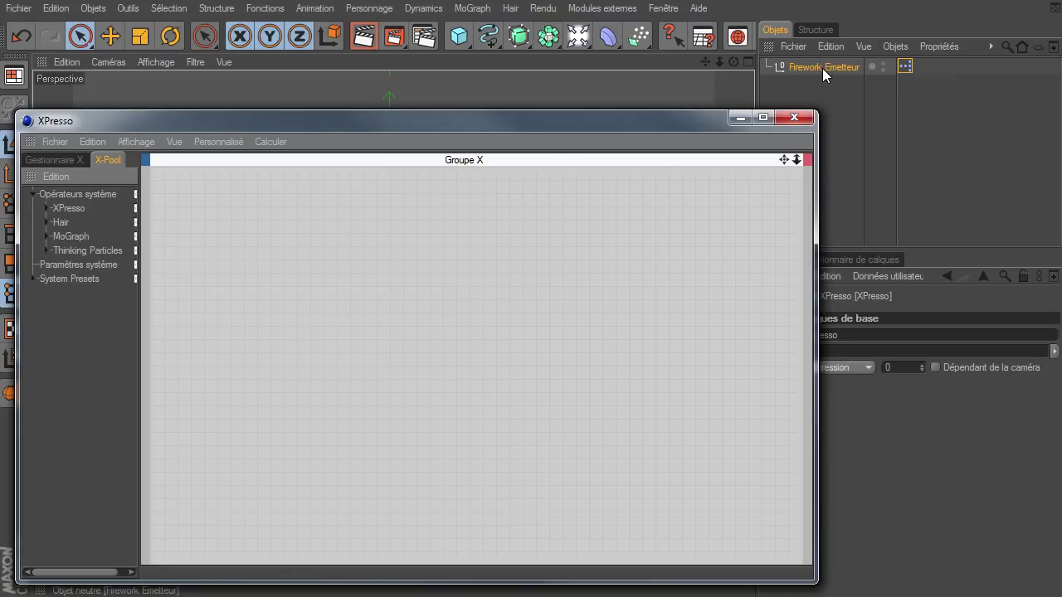
drag(822, 68, 278, 445)
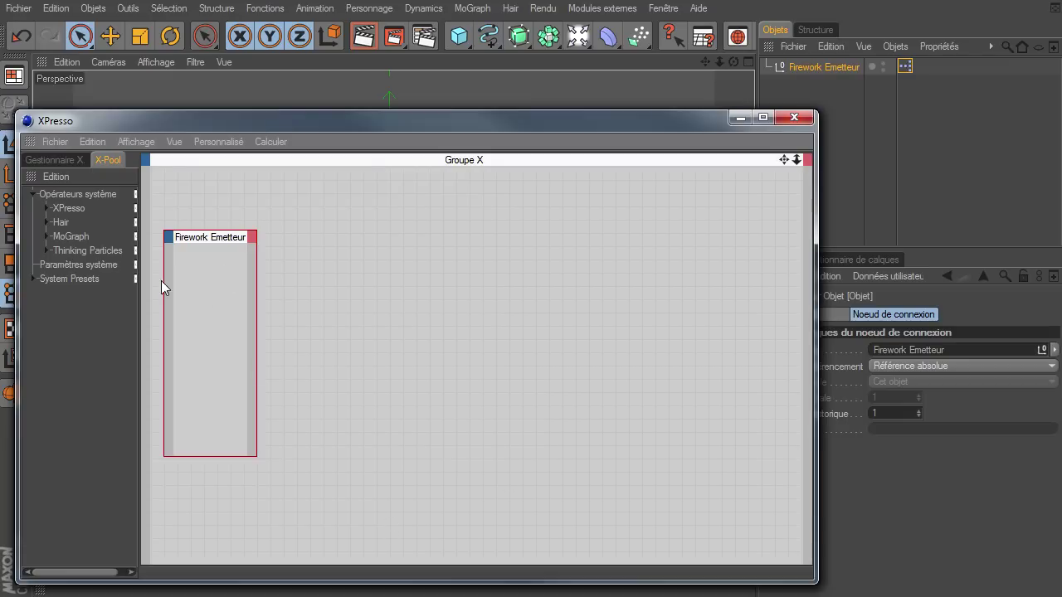
drag(208, 239, 213, 310)
Add a P Orage node from the Thinking Particles generators, placed above and beside the Firework Emetteur node
click(60, 252)
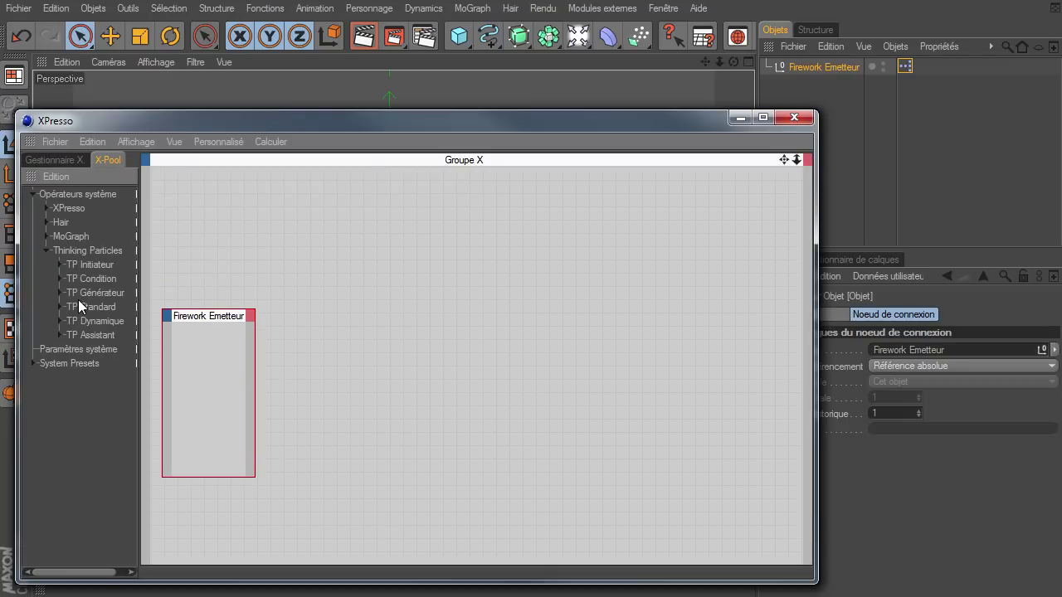
click(61, 293)
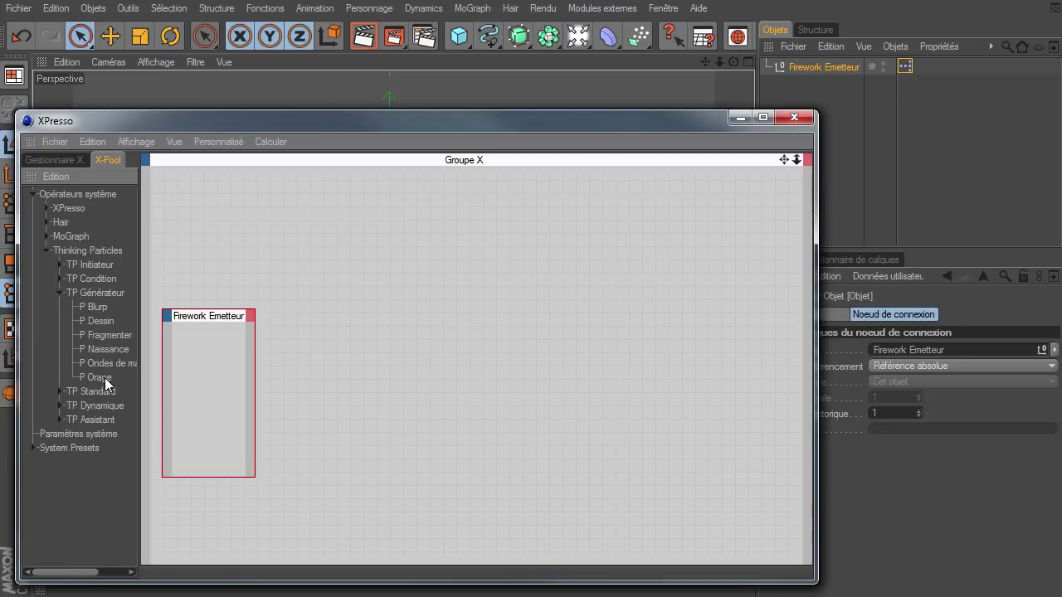
drag(332, 301, 626, 281)
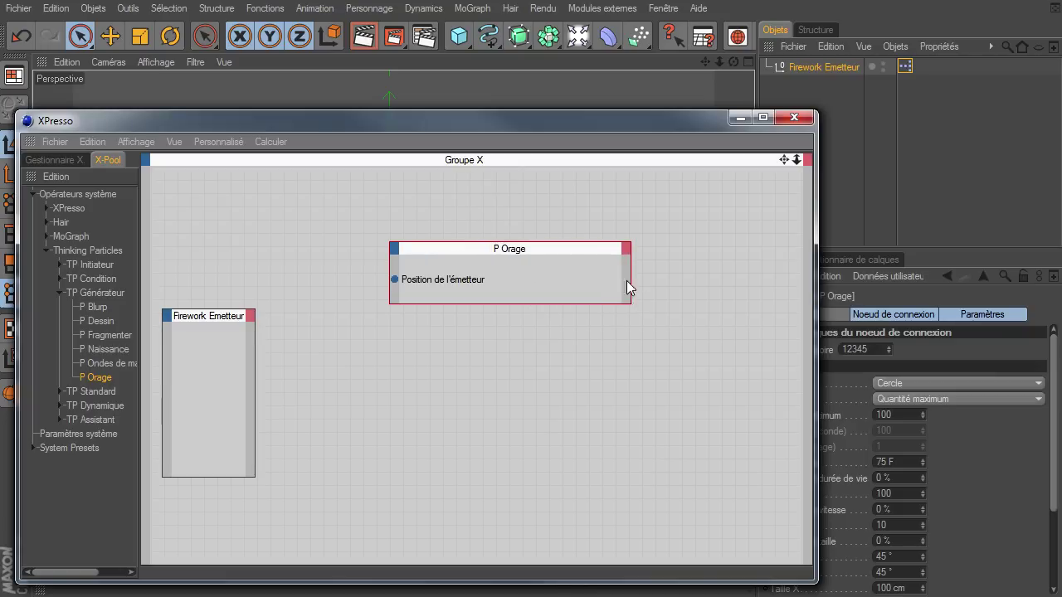
drag(580, 249, 532, 236)
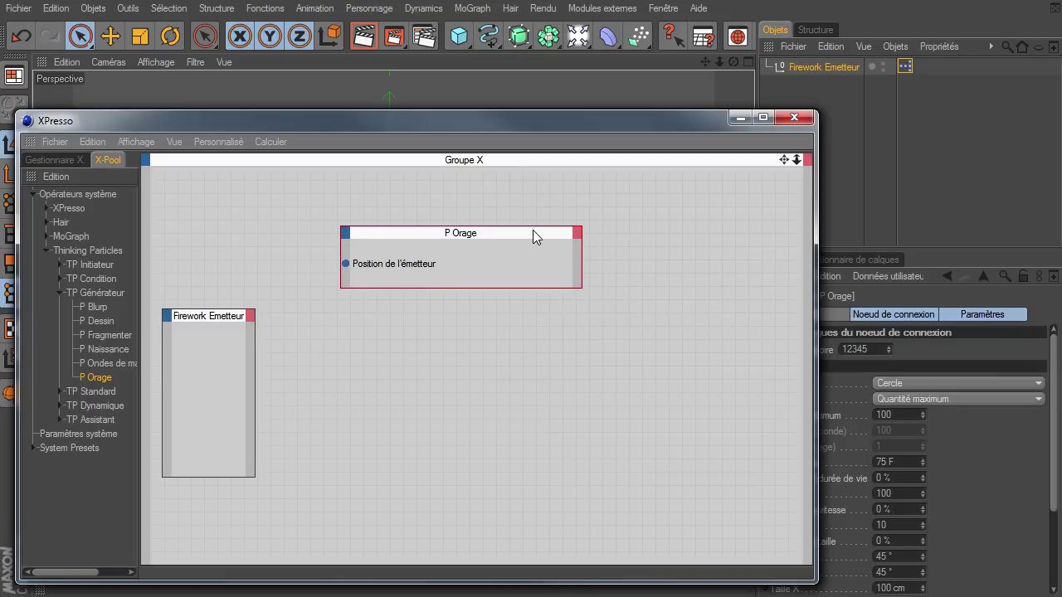
Give the P Orage node a Naissance de particule output and an Alignement de l'émetteur input
click(577, 233)
click(588, 242)
click(344, 231)
click(362, 257)
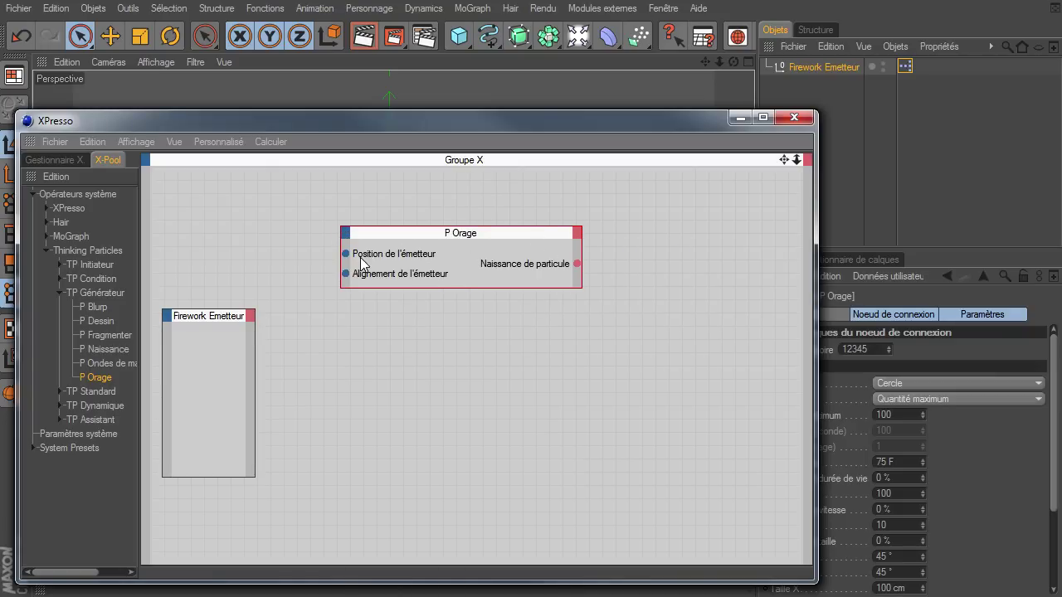
Add a P Groupe node beside P Orage and connect P Orage's Naissance de particule output to its input
click(61, 391)
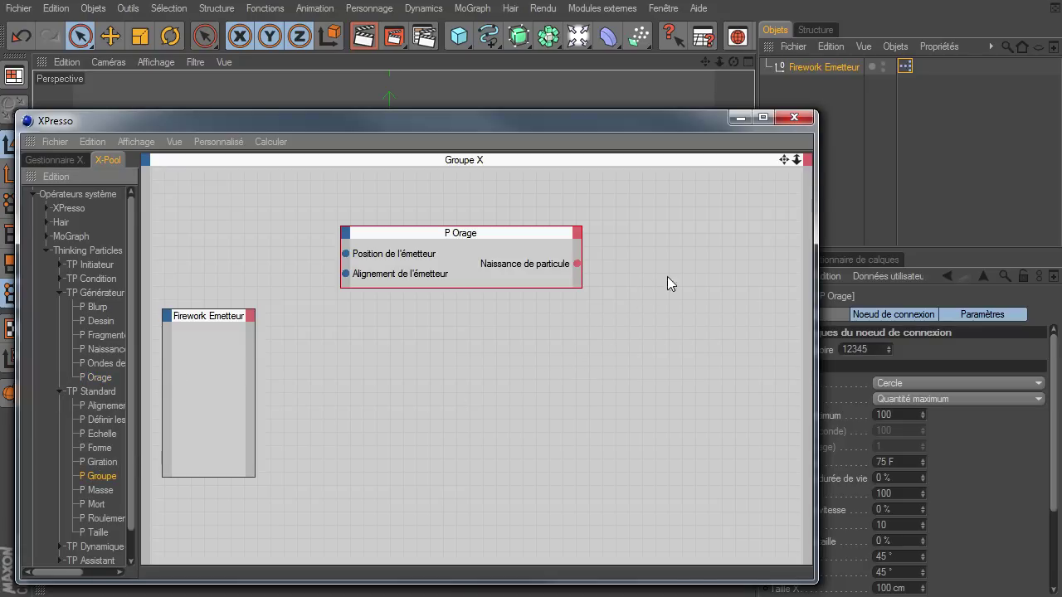
drag(666, 276, 669, 278)
drag(575, 263, 663, 274)
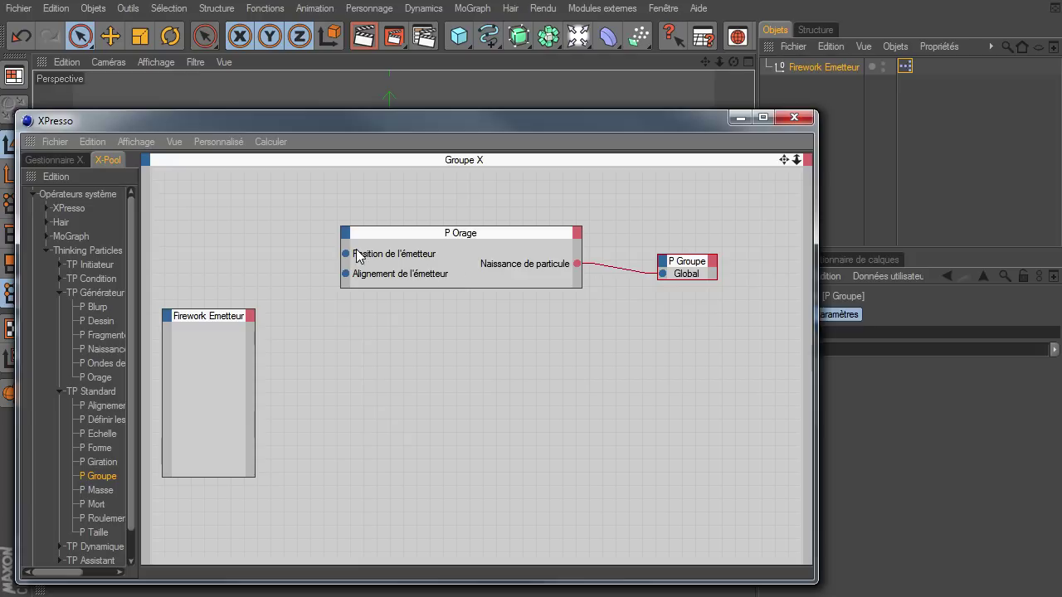
Connect Firework Emetteur's Position globale to P Orage's Position de l'émetteur, and its Matrice globale to Alignement de l'émetteur
drag(345, 252, 250, 313)
mouse_move(286, 358)
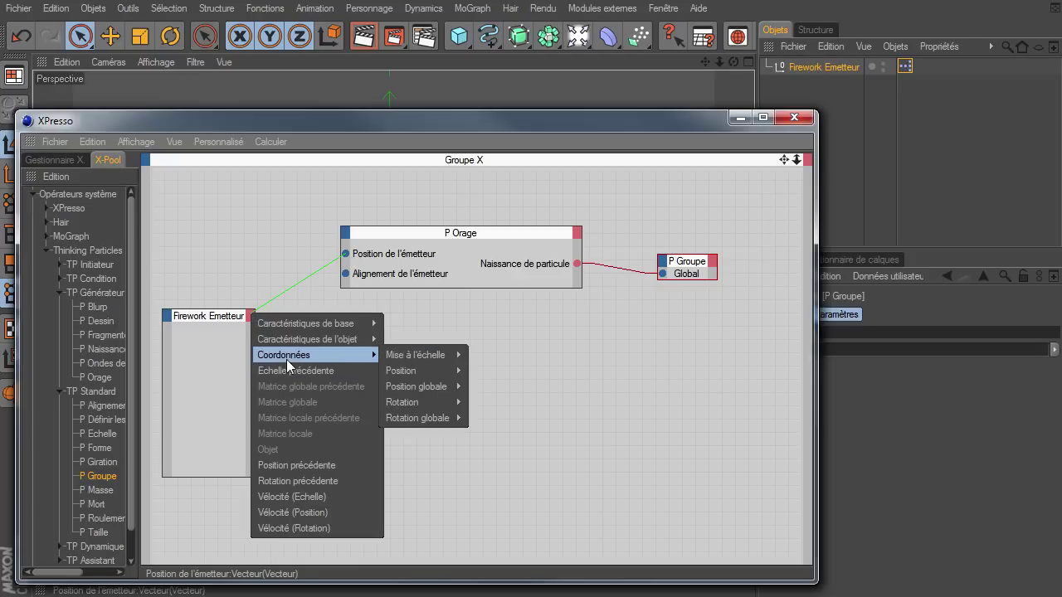
mouse_move(413, 387)
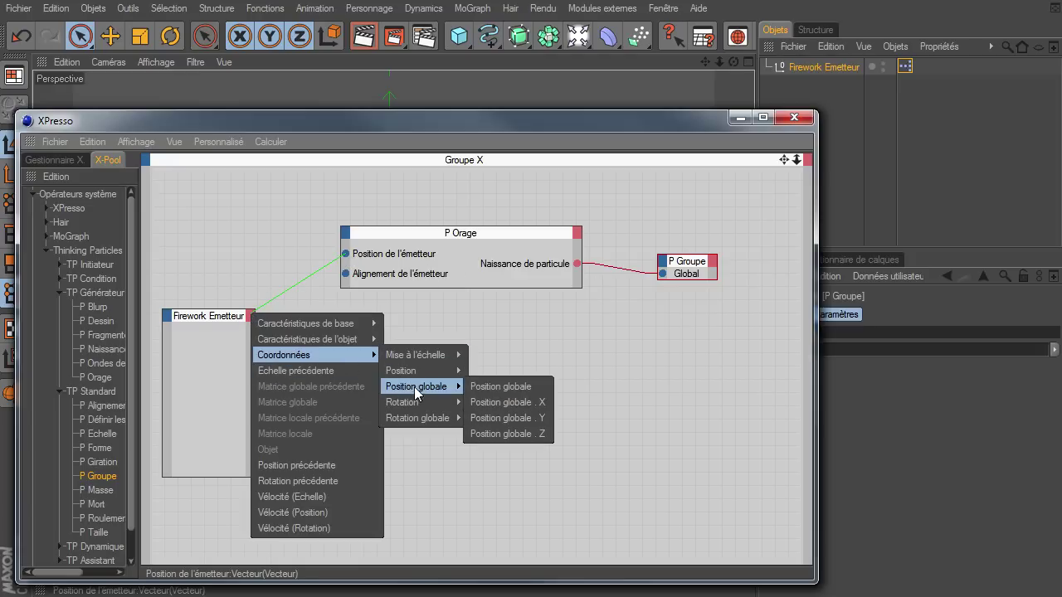
click(482, 386)
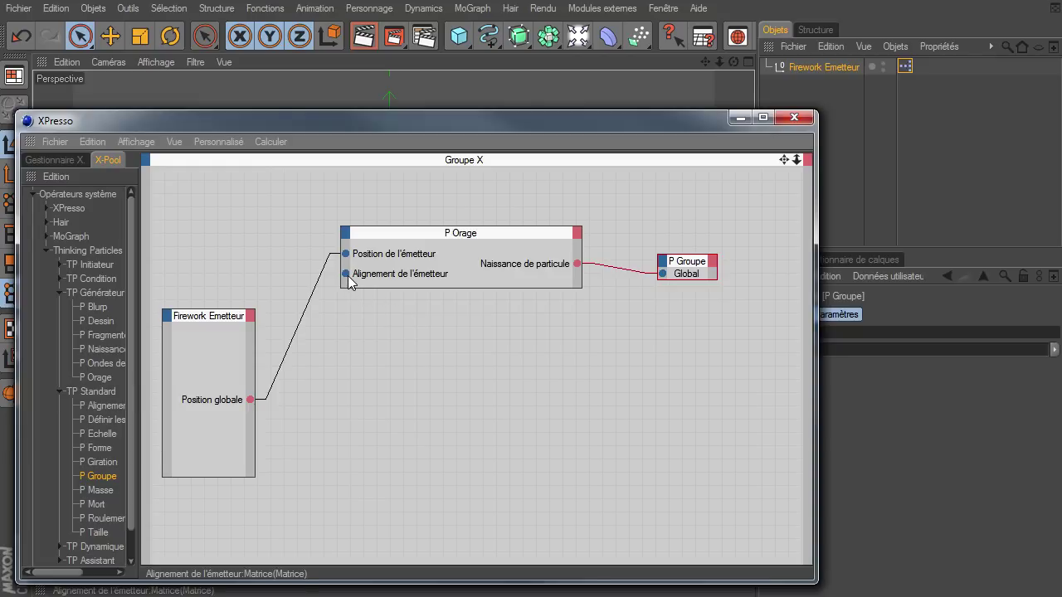
drag(345, 274, 268, 392)
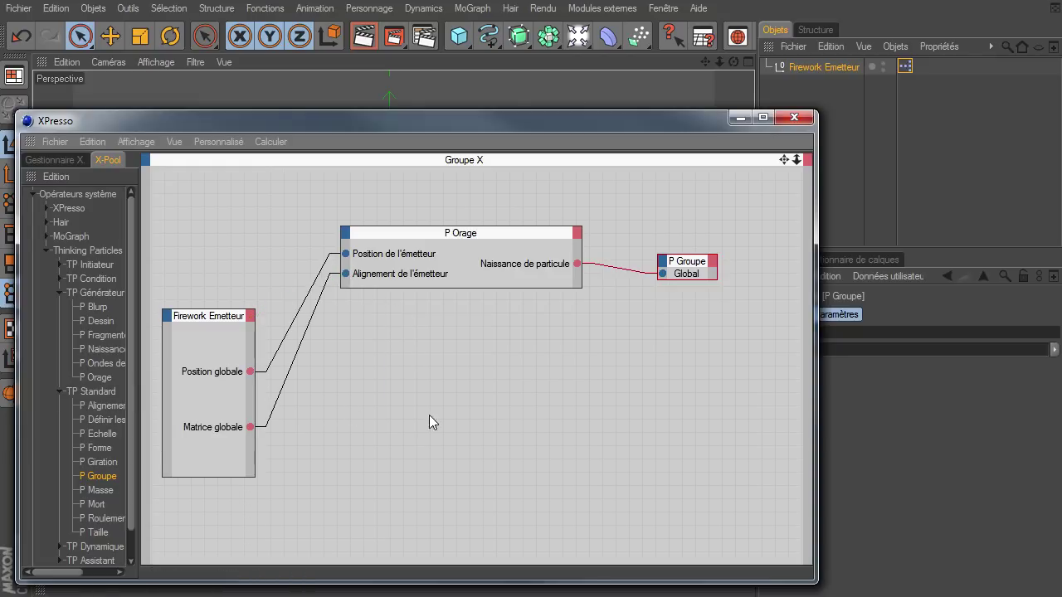
Compact the P Orage and Firework Emetteur nodes around their ports, leaving Firework Emetteur slightly taller and shifted a little outward
click(485, 238)
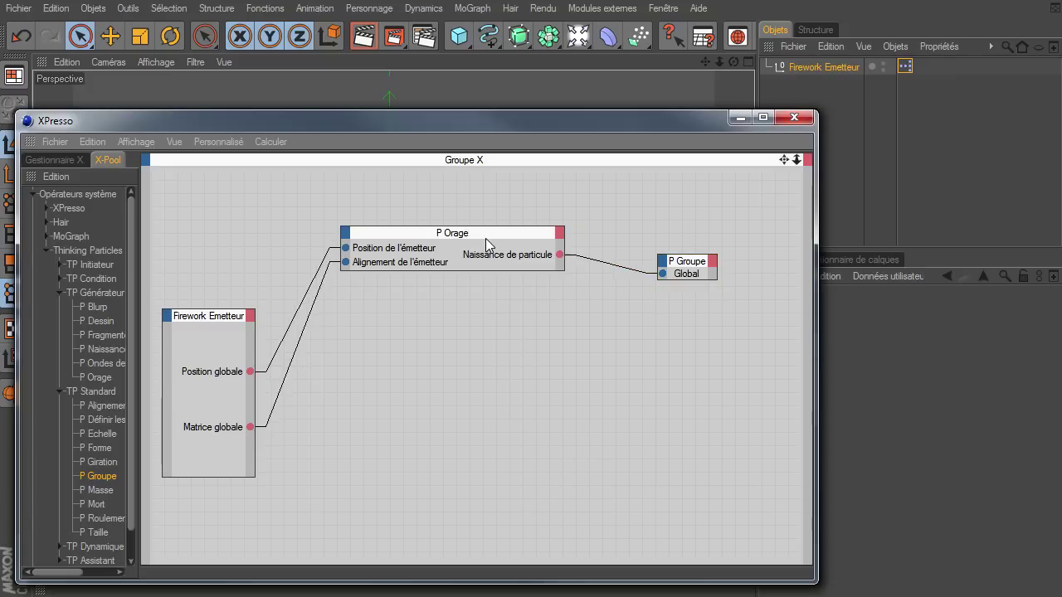
click(202, 314)
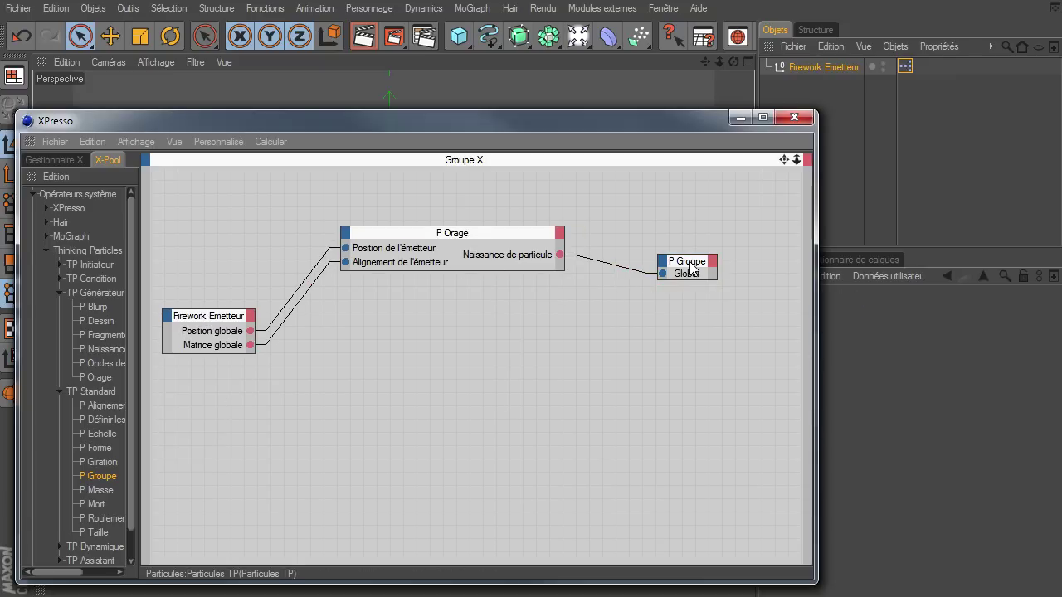
drag(214, 351, 215, 396)
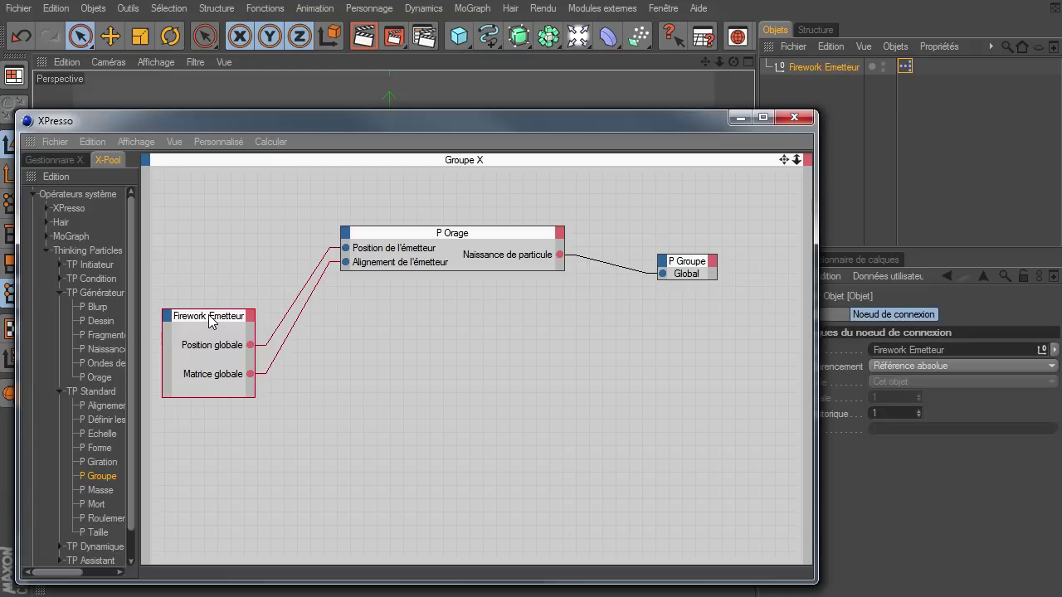
drag(210, 320, 202, 322)
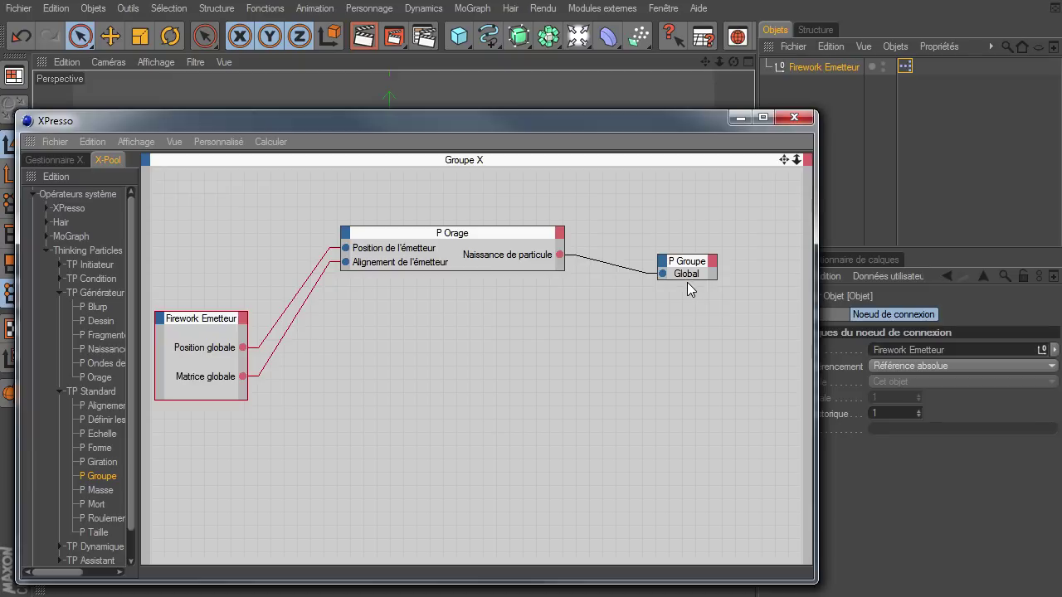
Add a P Conduit node from the Thinking Particles initiators, placed below the P Orage node
click(60, 265)
click(93, 279)
drag(359, 361, 354, 366)
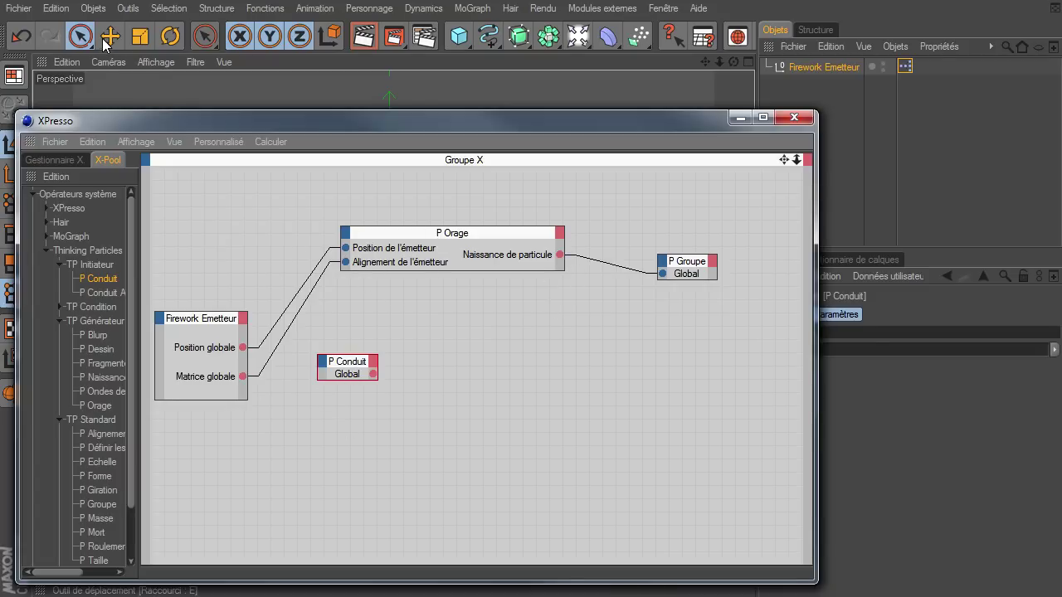
Open the Thinking Particles settings, enlarge their window and add a new particle group under Global
click(102, 10)
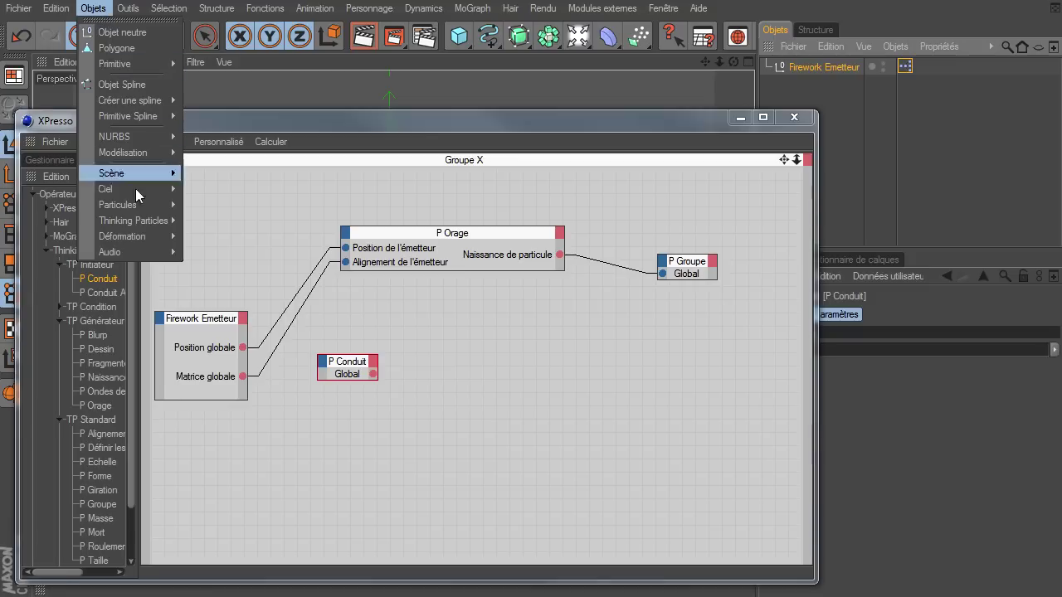
mouse_move(138, 219)
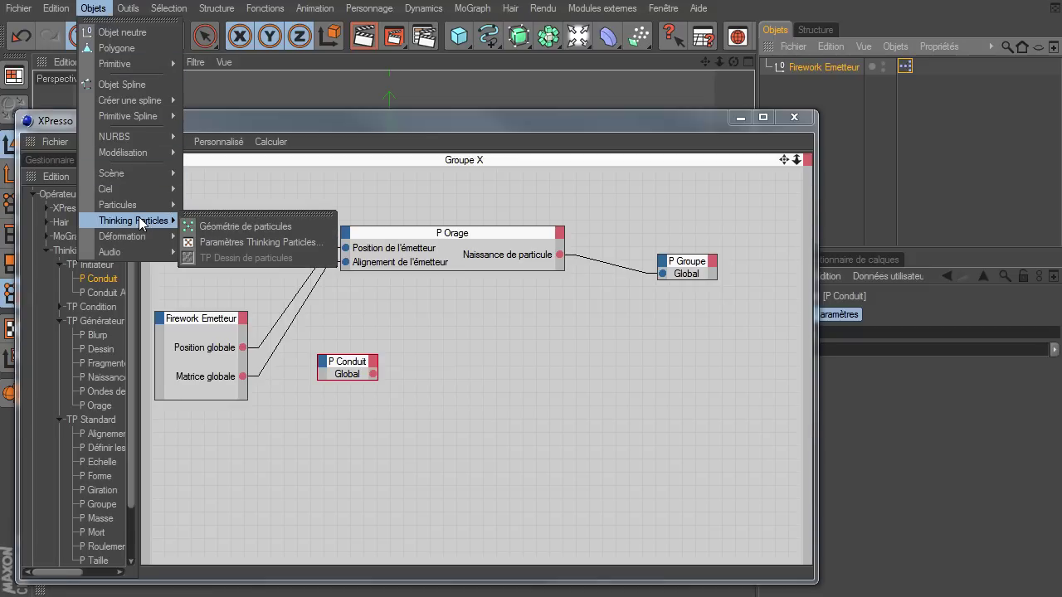
click(228, 242)
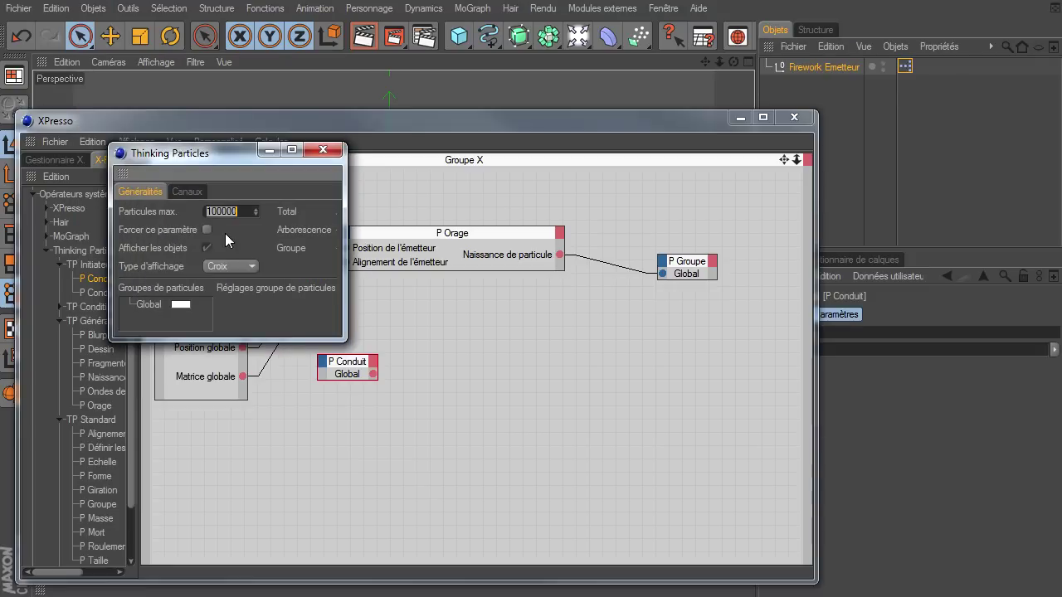
drag(344, 342, 431, 453)
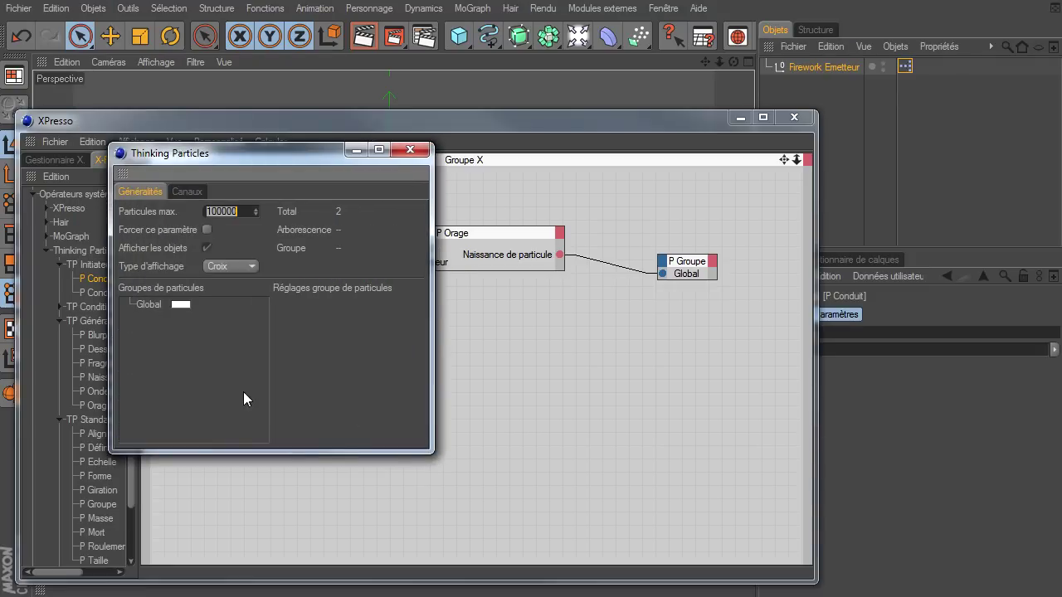
right_click(142, 308)
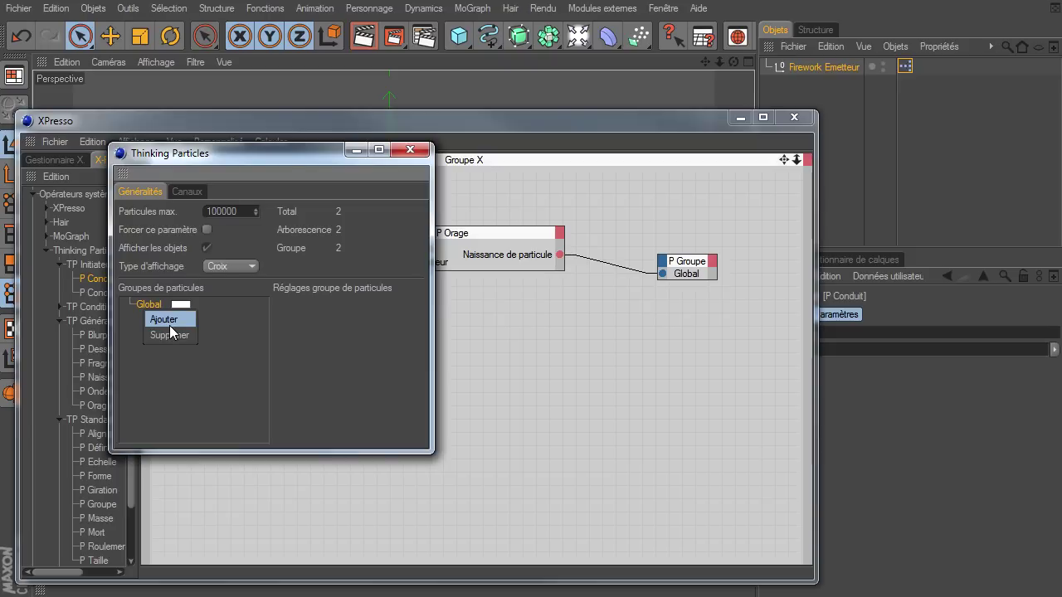
click(168, 324)
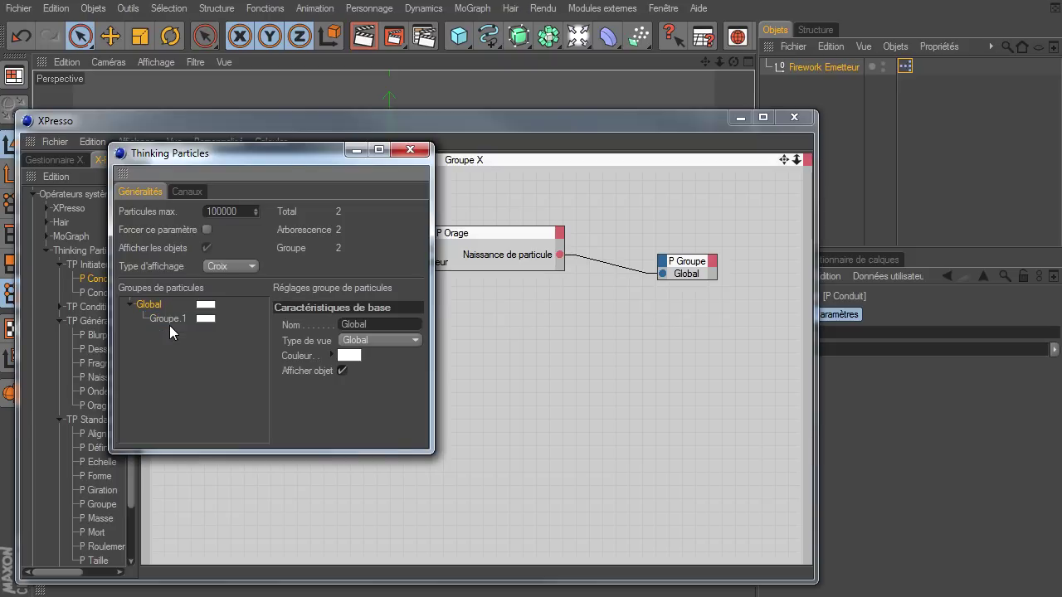
Rename the new particle group under Global as Fusee and set its colour to red
click(163, 317)
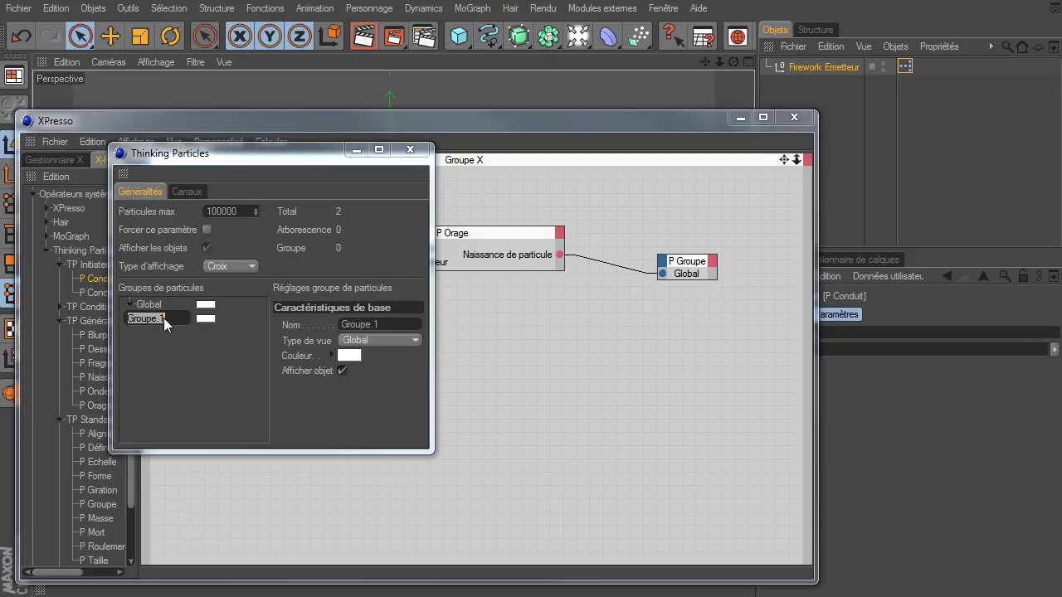
text(Fusee)
key(Return)
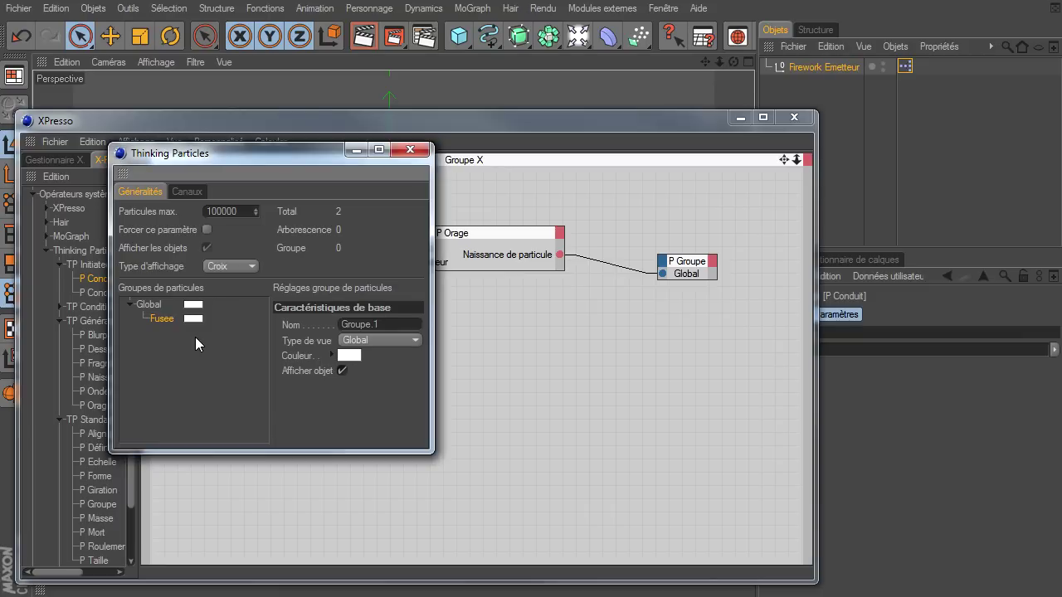
click(193, 318)
click(162, 305)
click(161, 386)
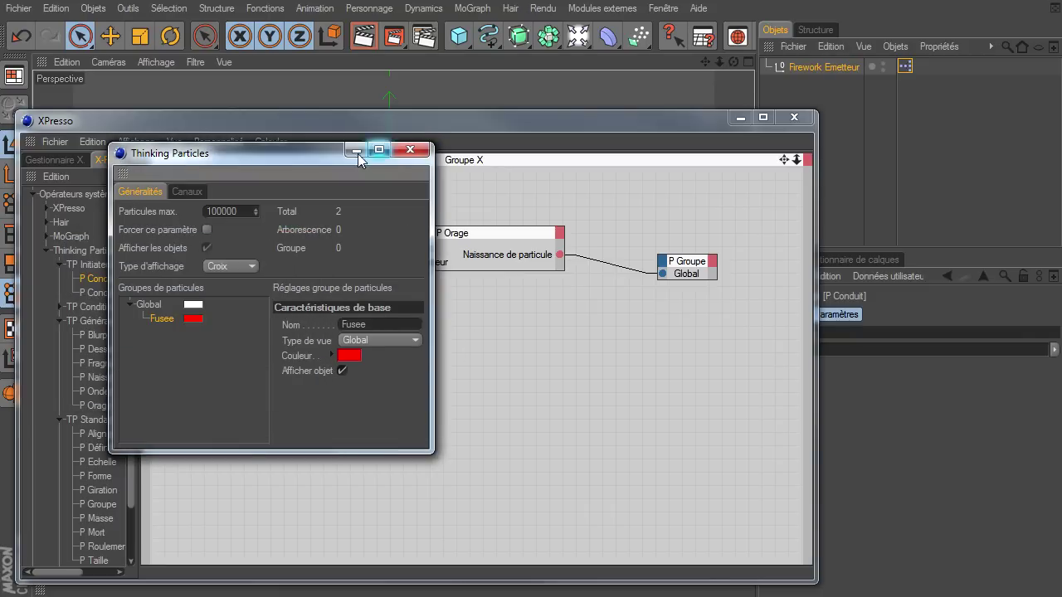
Assign the Fusee particle group to the P Groupe and P Conduit nodes and close the Thinking Particles settings
drag(321, 154, 266, 37)
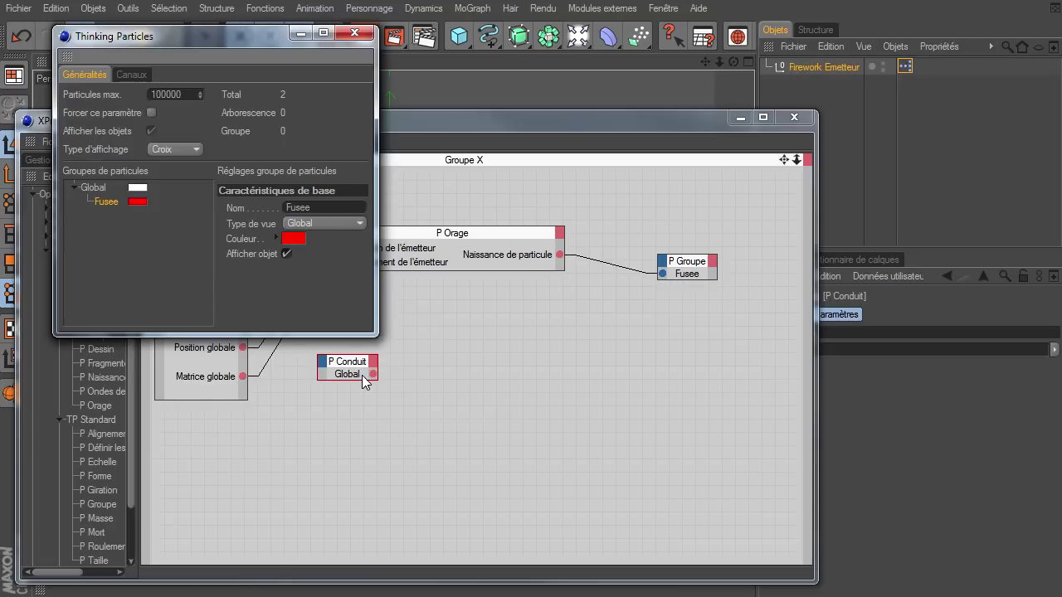
drag(347, 375, 347, 373)
click(355, 32)
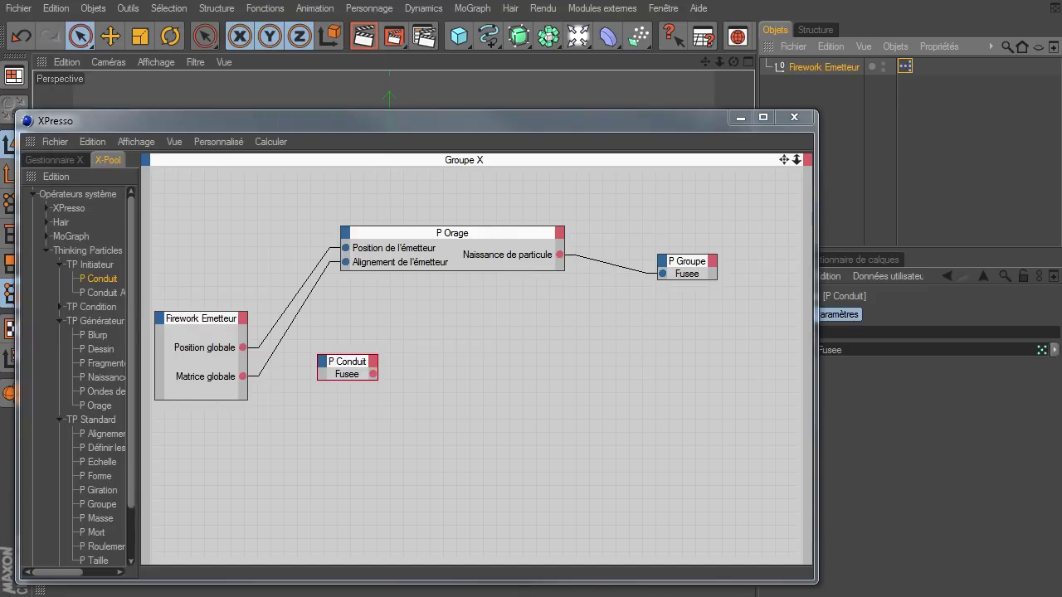
Set the P Orage node's emitter type to Rectangle, with its full parameter list exposed
click(478, 239)
drag(610, 126, 529, 106)
drag(893, 247, 869, 104)
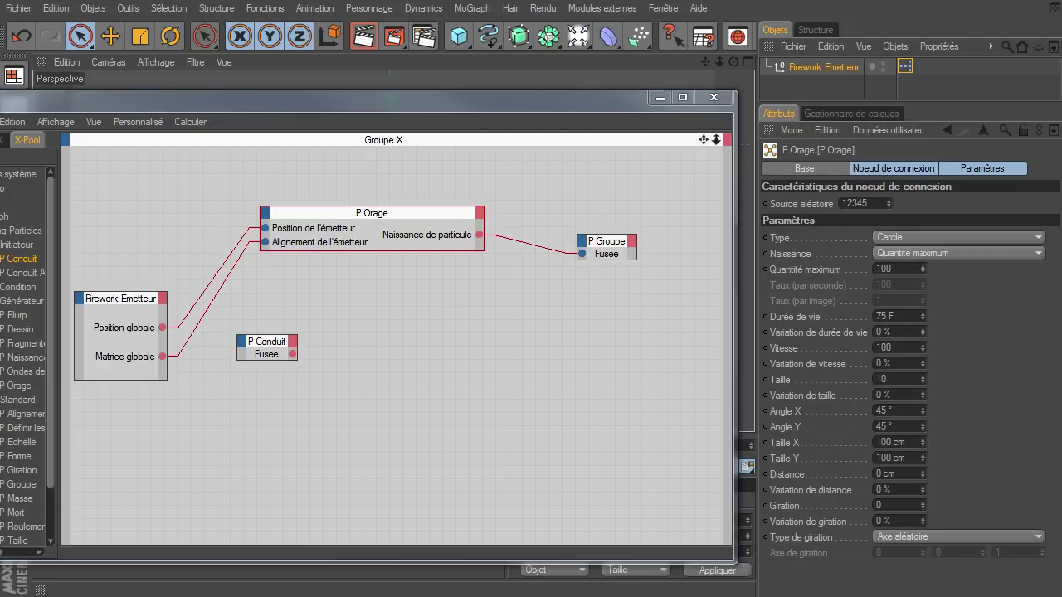
click(897, 235)
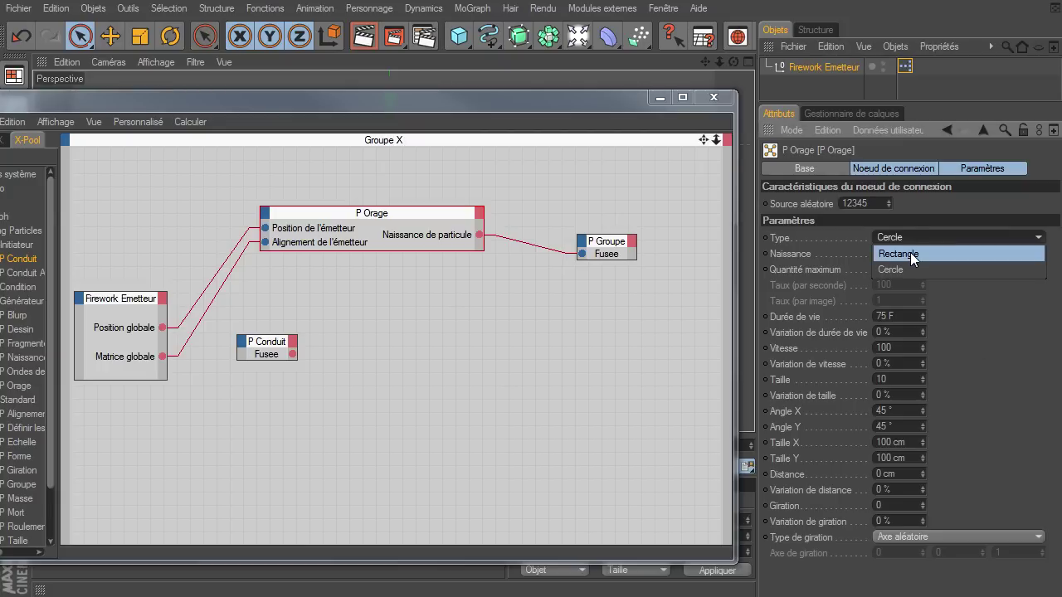
click(909, 252)
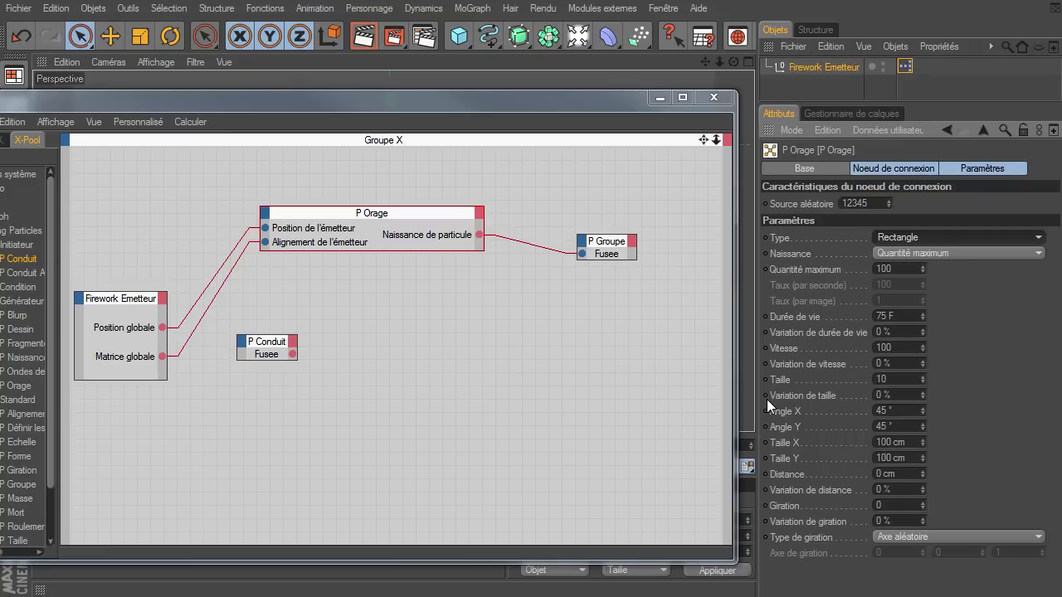
Set P Orage's maximum quantity to 1, lifetime to 20 F and lifetime variation to 50 %
click(904, 266)
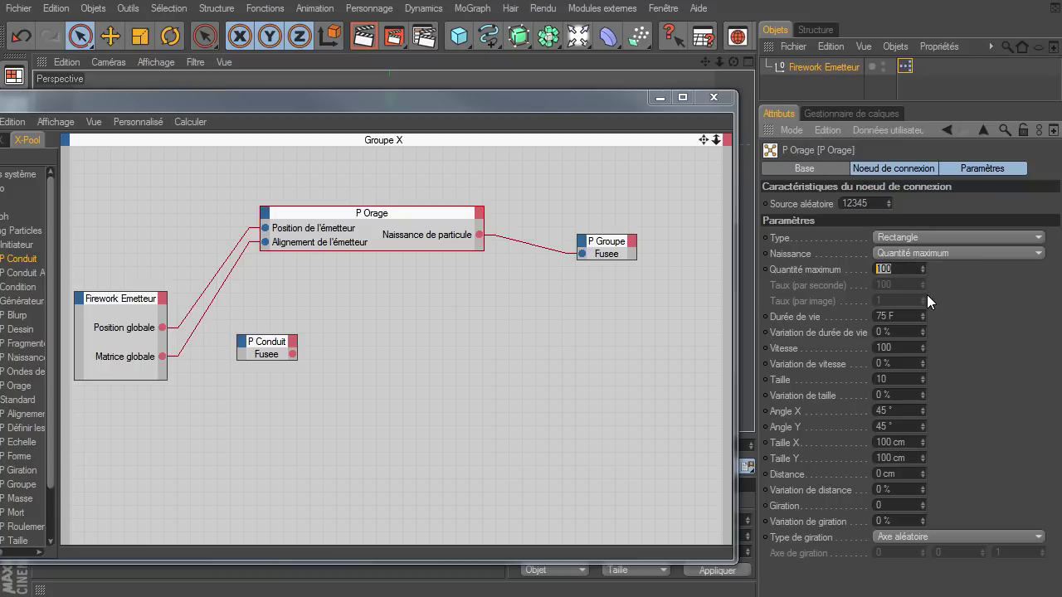
text(1)
text(20)
key(Return)
click(915, 335)
text(50)
key(Return)
Set P Orage's speed to 6000 with 20 % variation, and both Angle X and Angle Y to 50°
key(BackSpace)
key(BackSpace)
key(BackSpace)
text(6000)
text(20)
text(50)
key(Return)
Set P Orage's Taille X to 200 cm and Taille Y to 2000 cm, and close the XPresso editor
click(910, 442)
text(200)
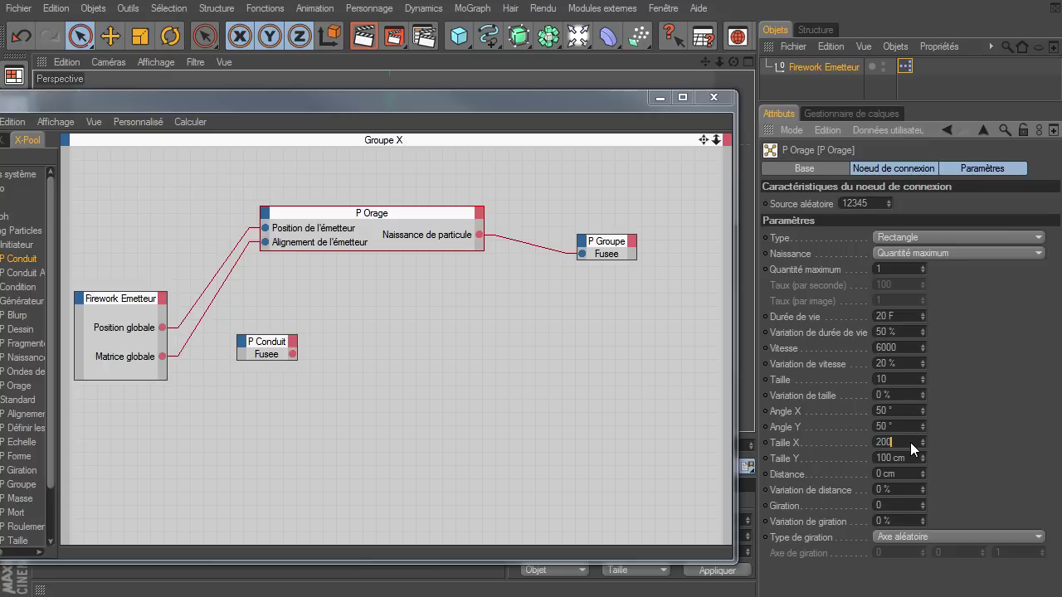
text(2000)
key(Return)
click(713, 98)
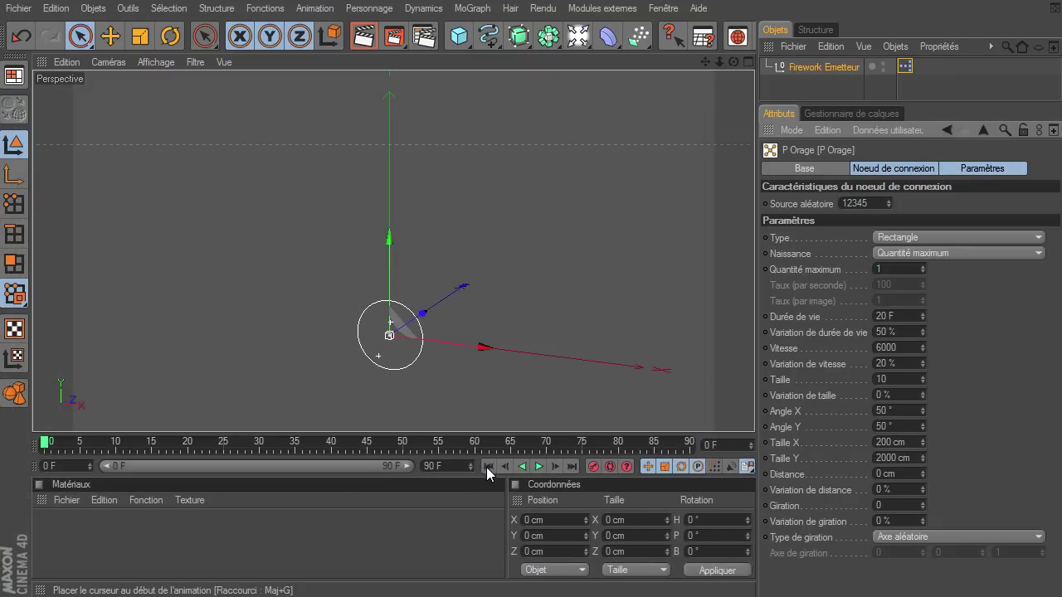
Set the animation's end frame to 250
click(455, 467)
text(250)
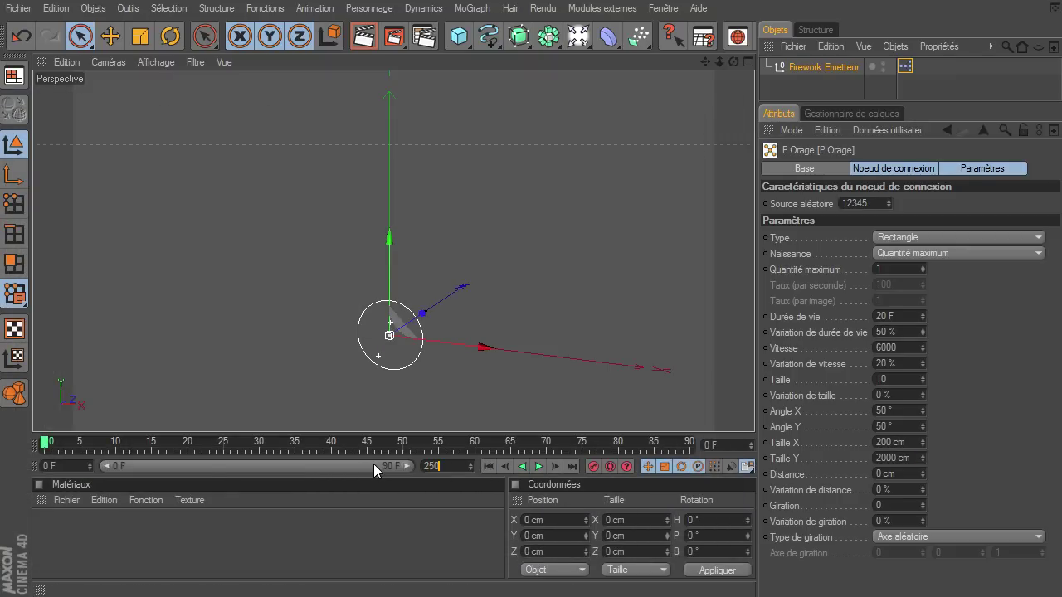
key(Return)
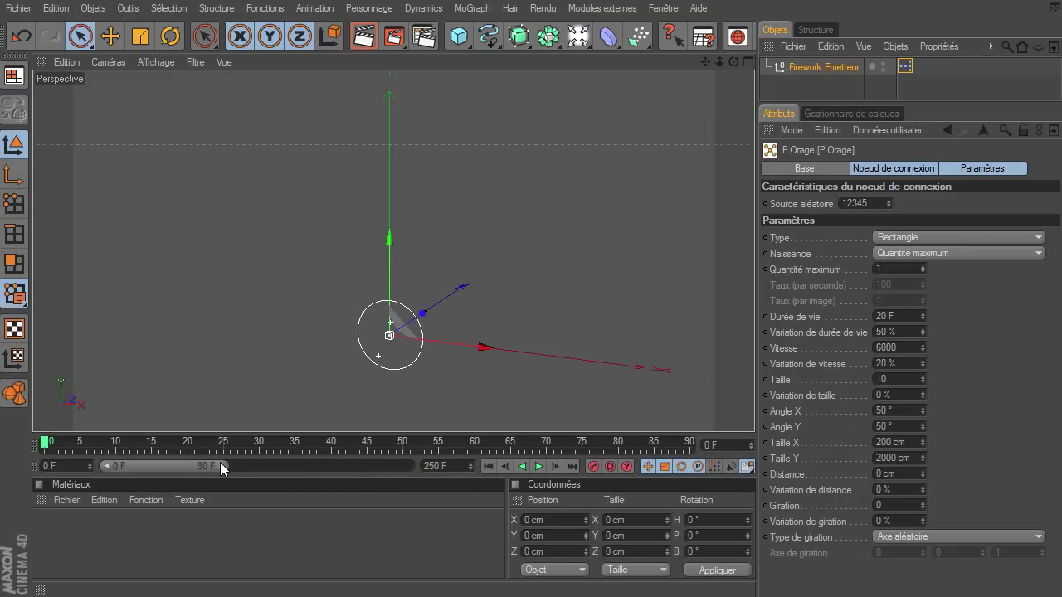
Set the animation's end frame to 500, extend the preview range to 500 F and return to the first frame
double_click(445, 465)
text(500)
key(Return)
drag(163, 466, 407, 466)
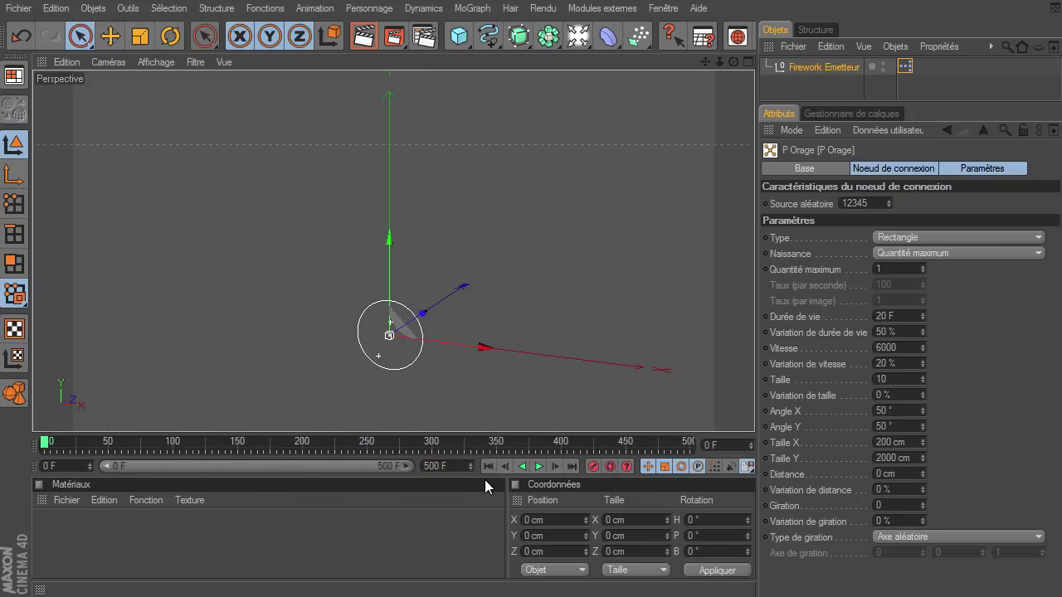
click(570, 469)
click(487, 468)
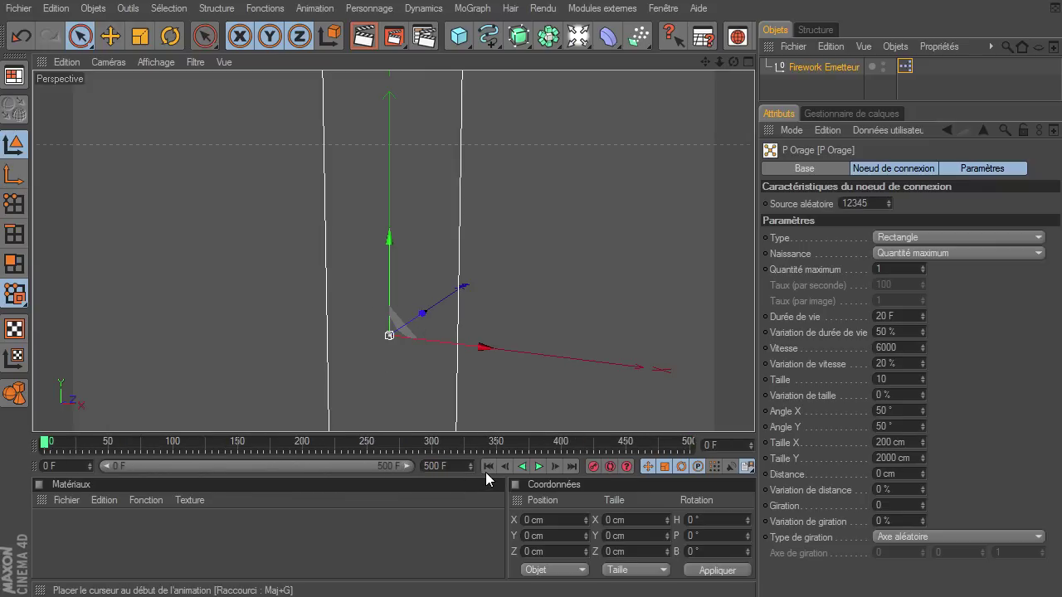
Rotate the Firework Emetteur null to a pitch of 90° and a bank of -90° so its rectangle lies flat
drag(716, 65, 754, 410)
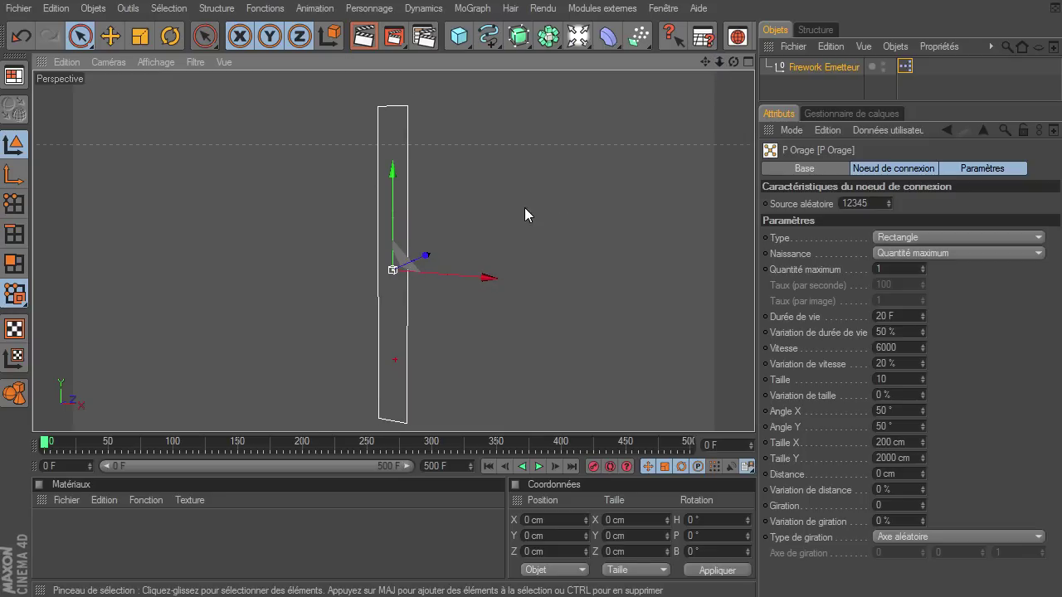
click(172, 36)
click(839, 68)
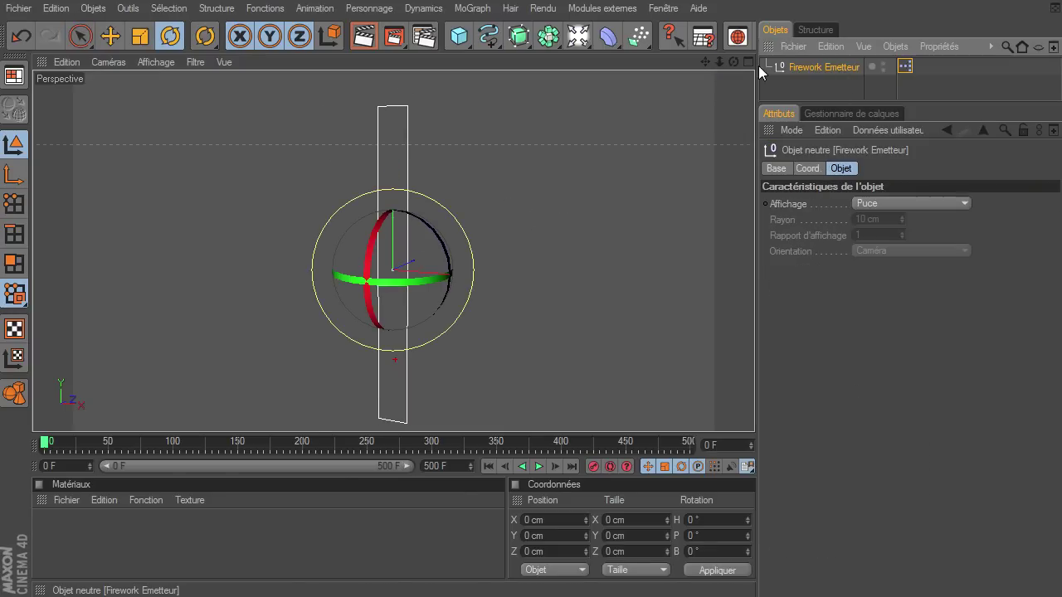
drag(432, 233, 378, 312)
click(572, 466)
click(486, 466)
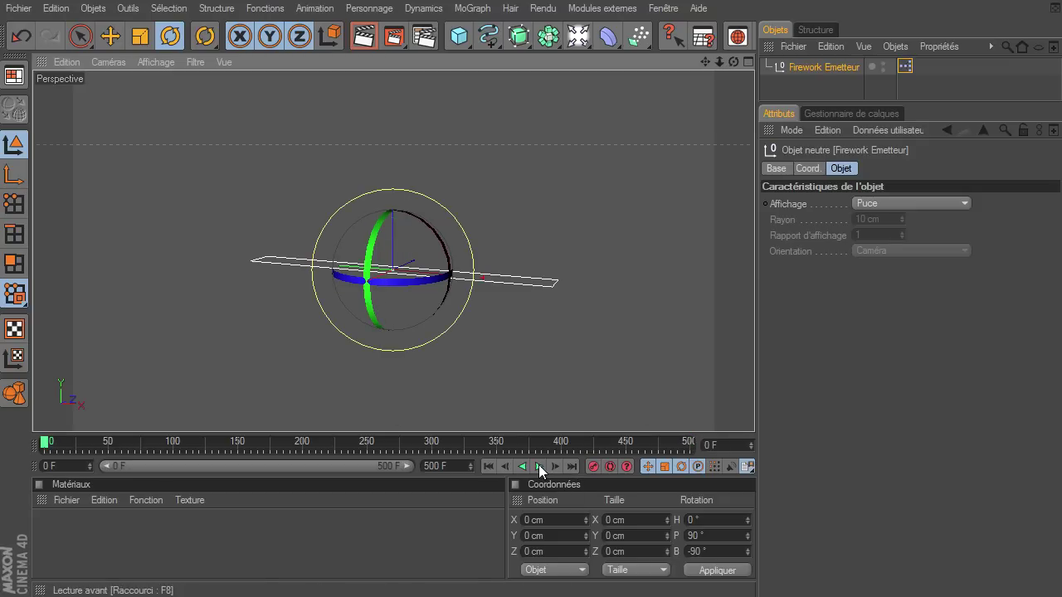
Frame the emitter low in the perspective view, play the animation to check the particle launches and rewind it
drag(710, 64, 754, 410)
click(720, 72)
click(80, 35)
mouse_move(705, 62)
mouse_down()
mouse_move(754, 410)
mouse_move(711, 62)
mouse_up()
drag(754, 411, 730, 58)
click(539, 466)
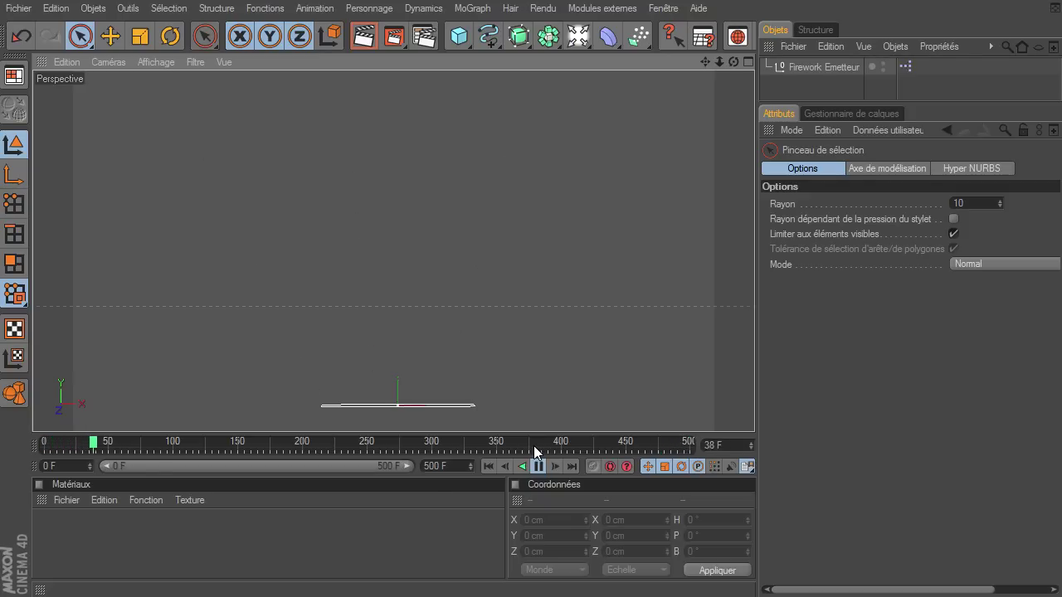
click(538, 467)
click(493, 467)
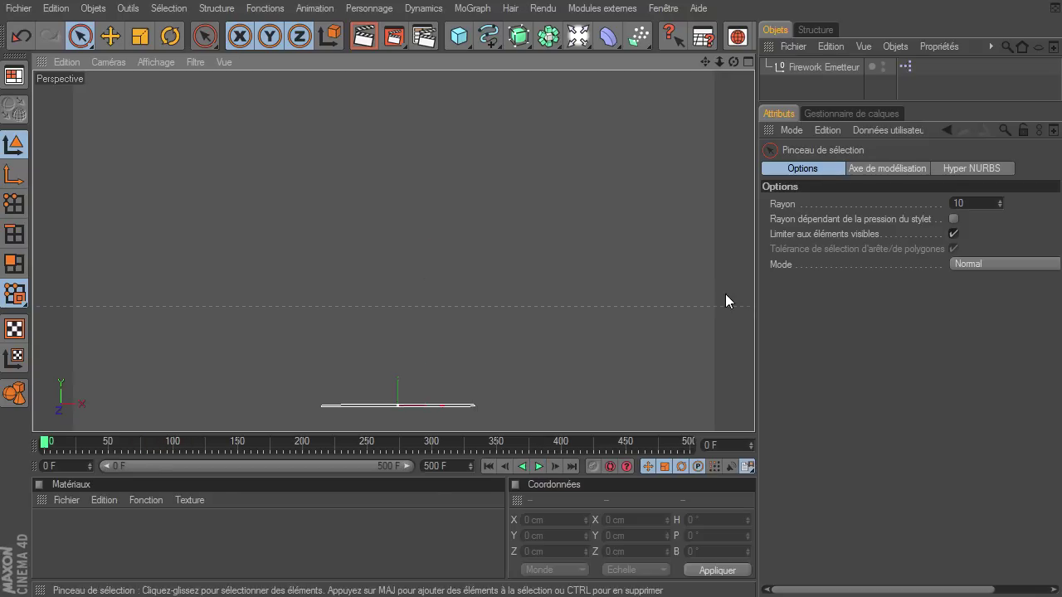
Reopen Firework Emetteur's XPresso graph and enlarge its window to make room for more nodes
click(907, 68)
double_click(909, 70)
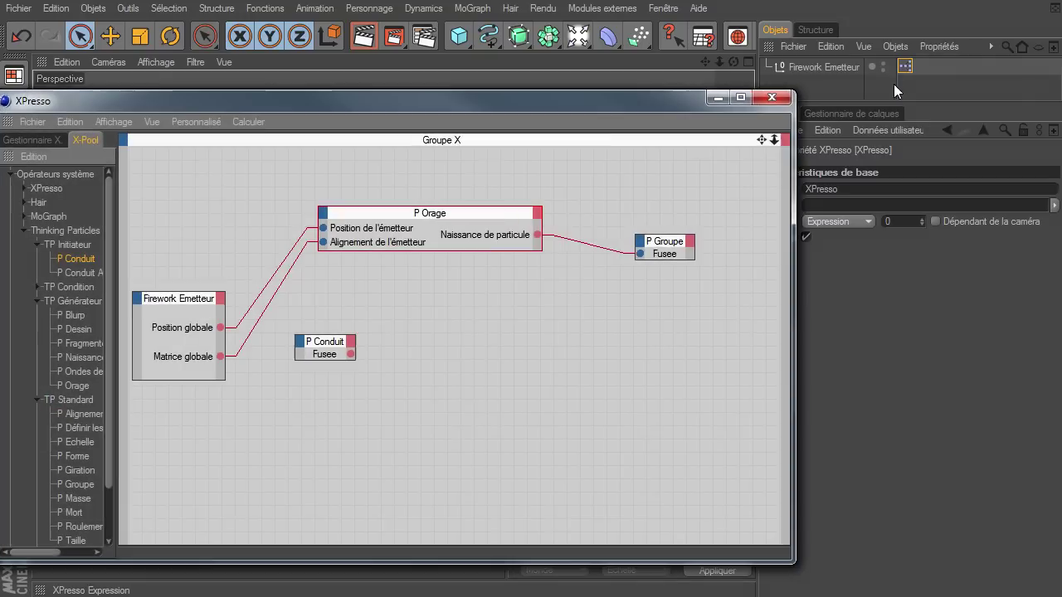
drag(582, 104, 596, 23)
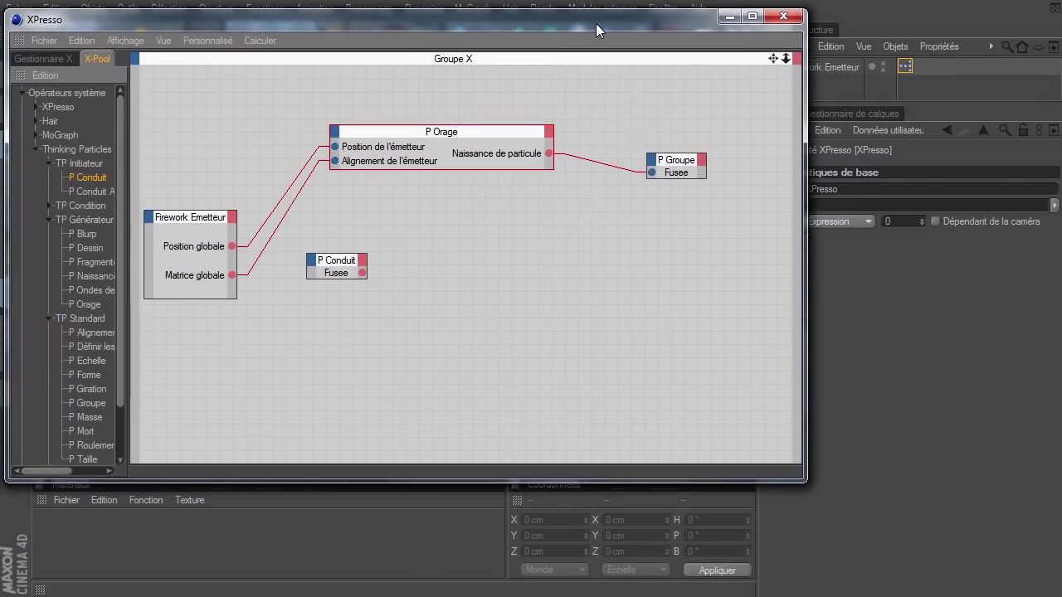
drag(804, 480, 869, 583)
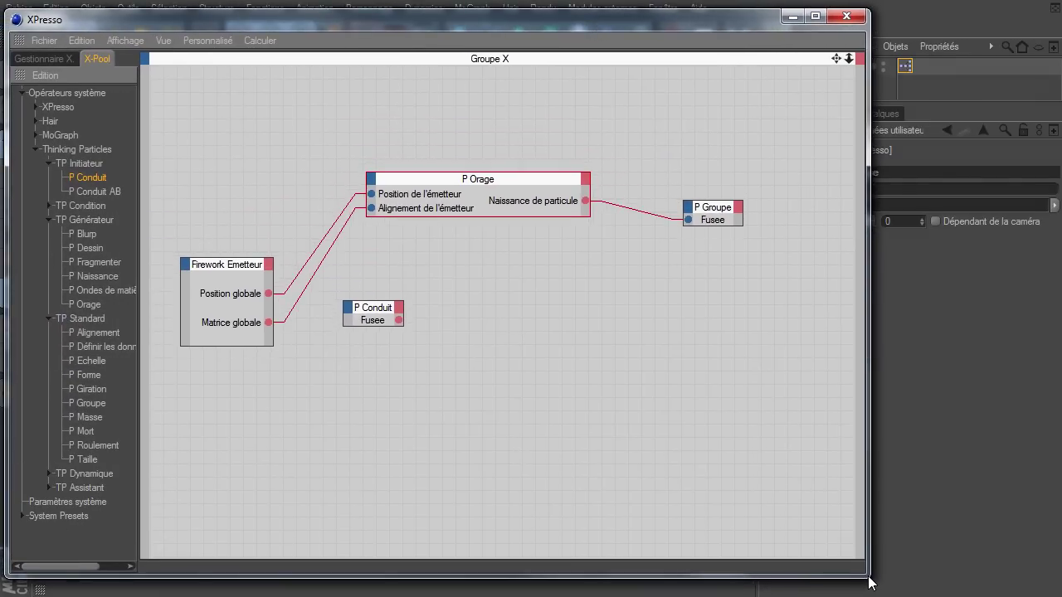
Rearrange the P Conduit, P Orage and P Groupe nodes more compactly near the Firework Emetteur node
click(511, 403)
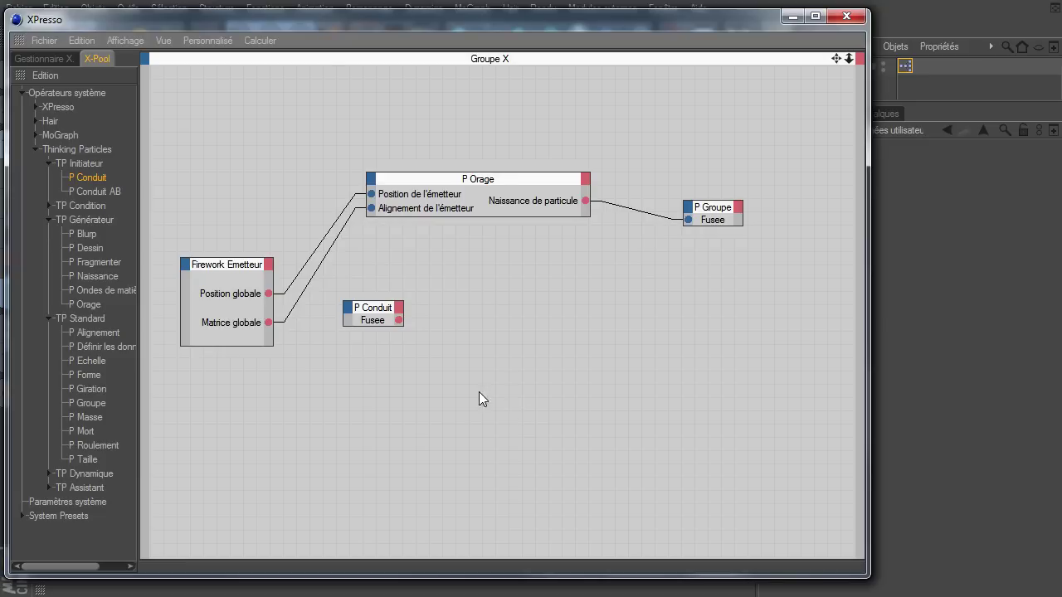
drag(367, 313, 351, 302)
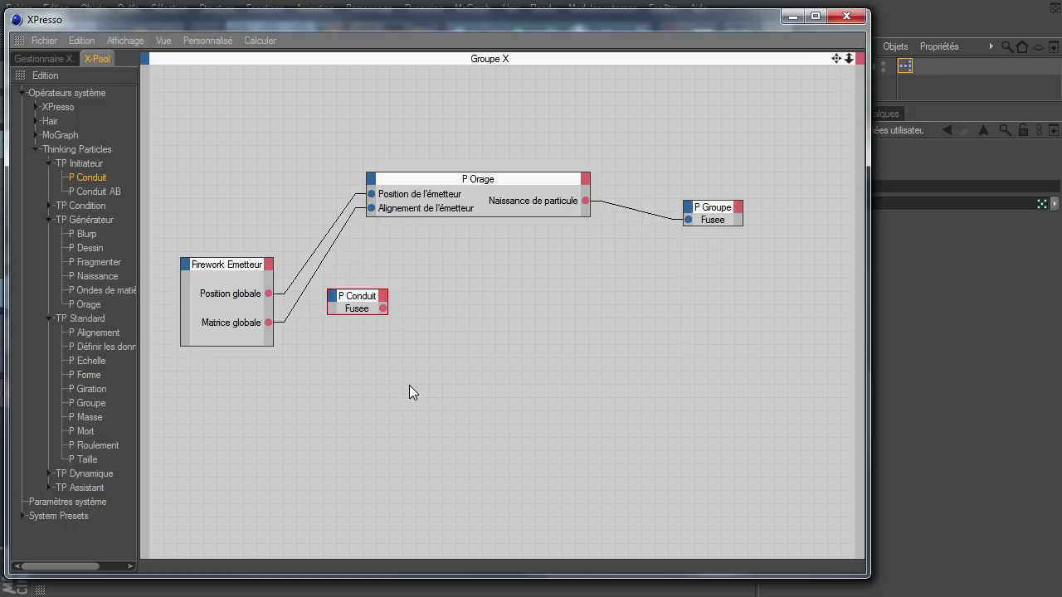
drag(519, 180, 479, 167)
drag(716, 213, 611, 195)
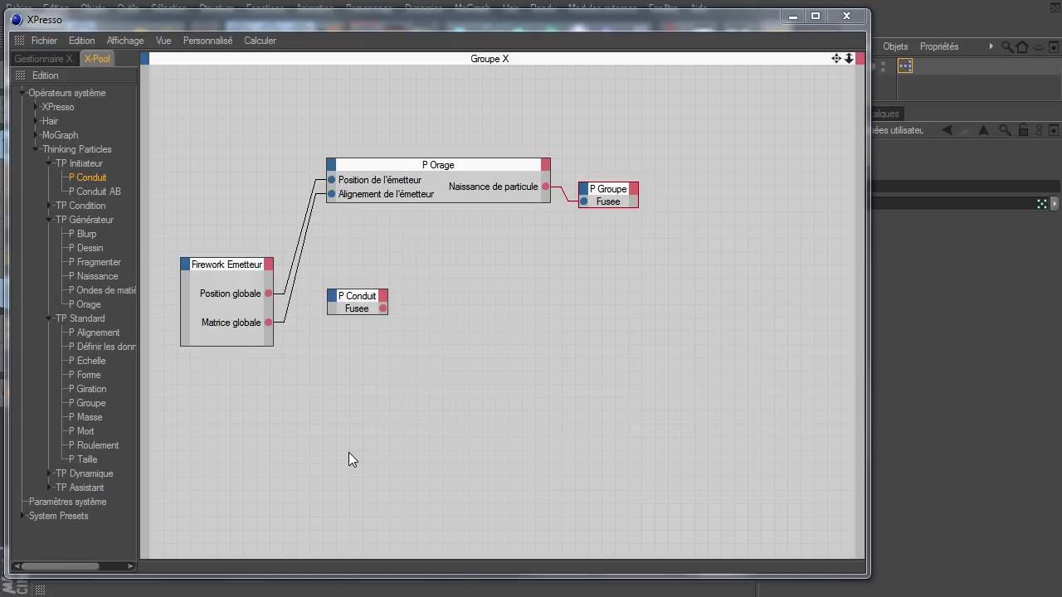
Add a second P Orage node below P Groupe and a P Age condition node between it and P Conduit
click(78, 305)
drag(76, 305, 588, 271)
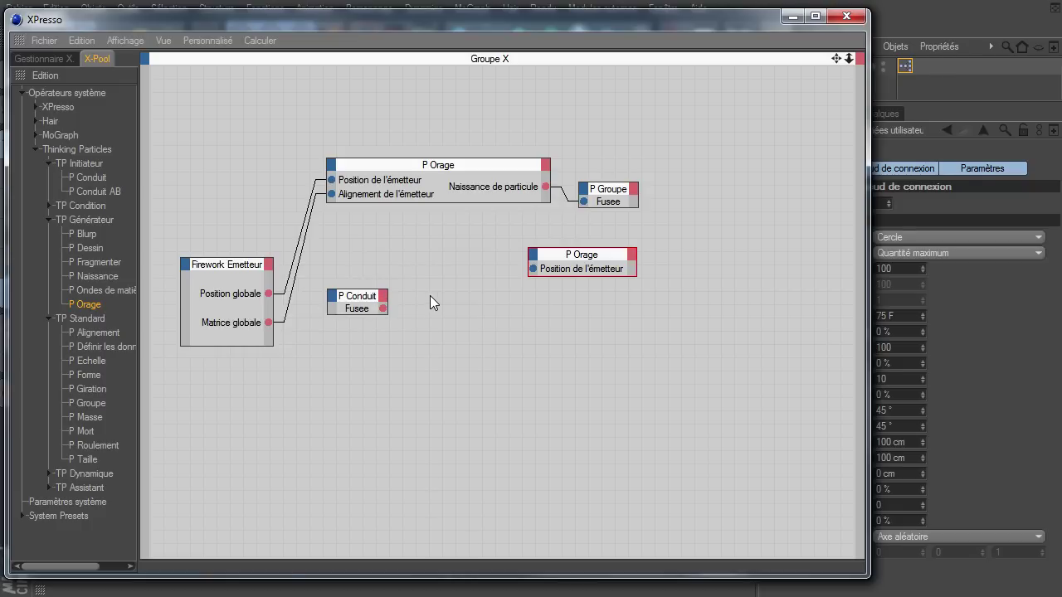
click(49, 205)
click(84, 223)
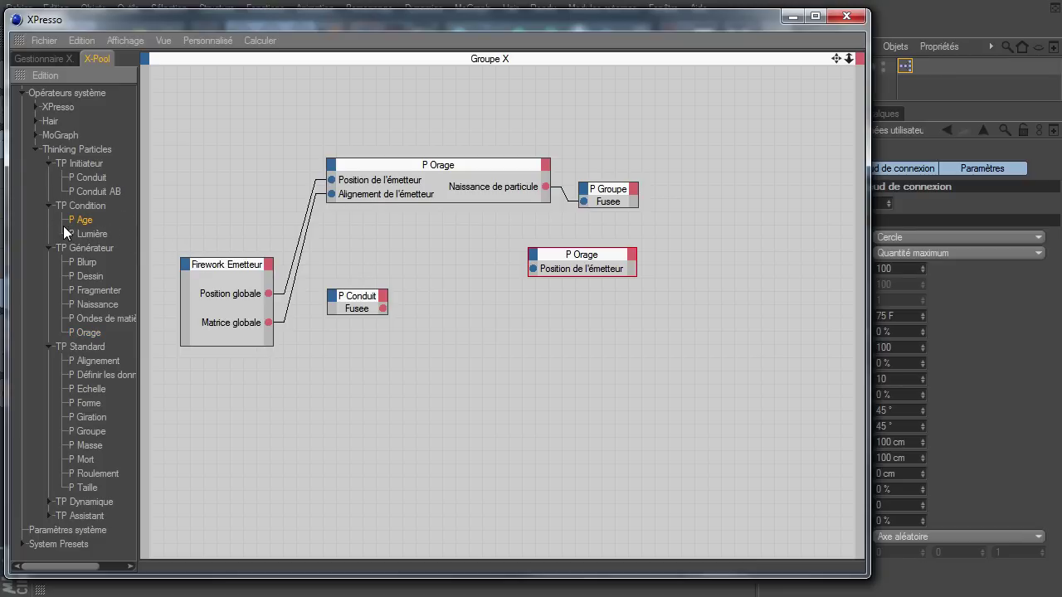
click(440, 258)
drag(442, 262, 447, 264)
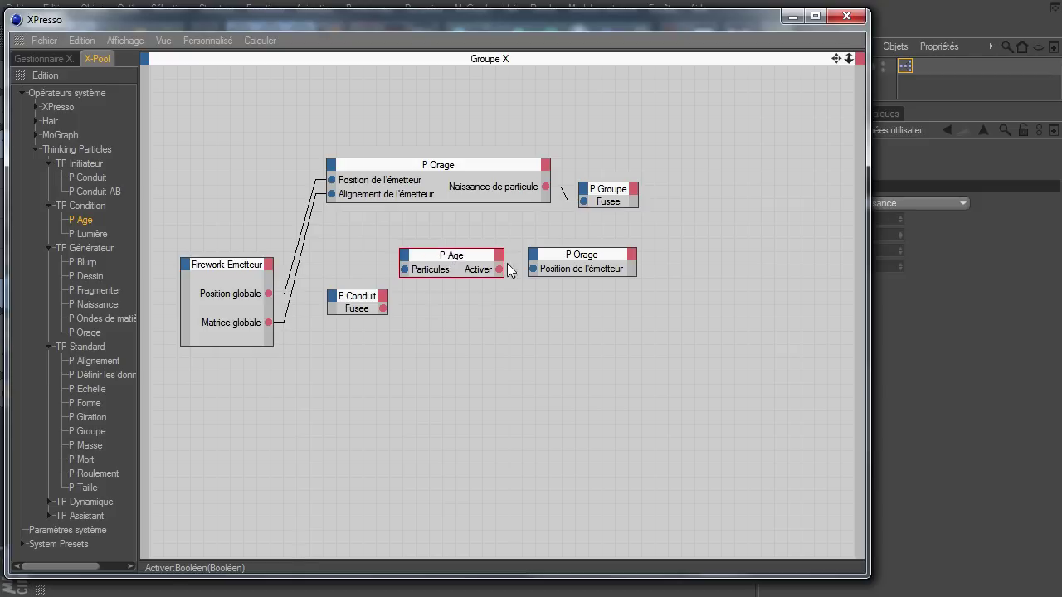
drag(564, 259, 588, 257)
drag(450, 266, 466, 261)
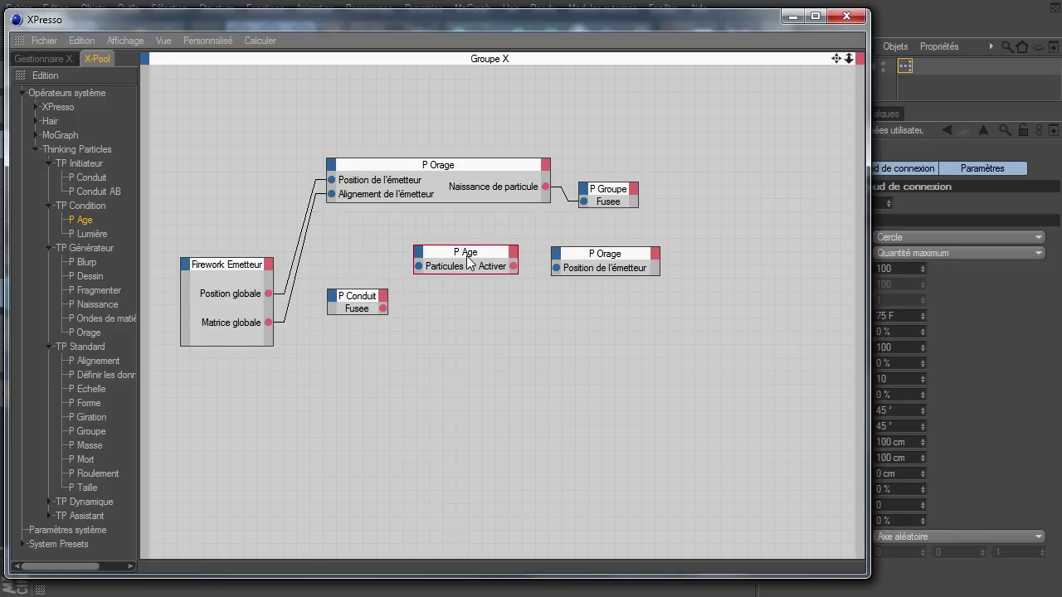
Set the P Age node's type to Mort
drag(630, 23, 489, 26)
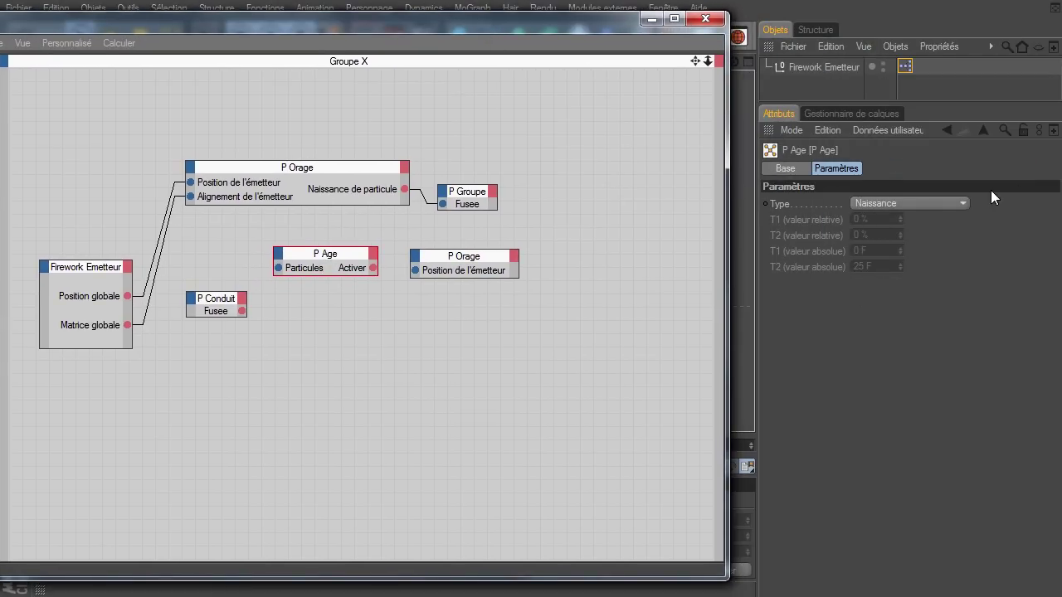
click(905, 203)
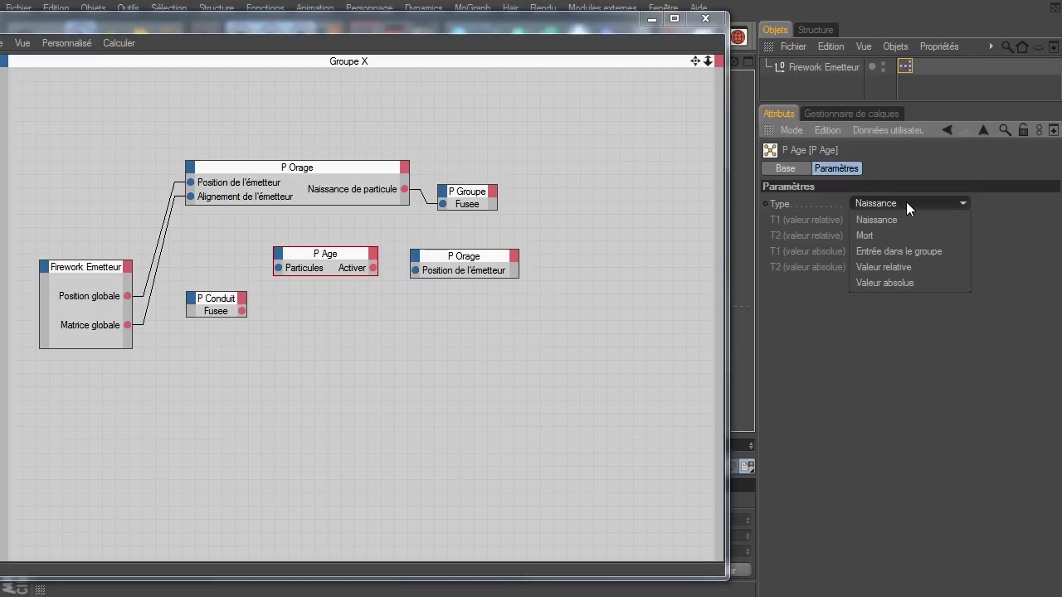
click(879, 236)
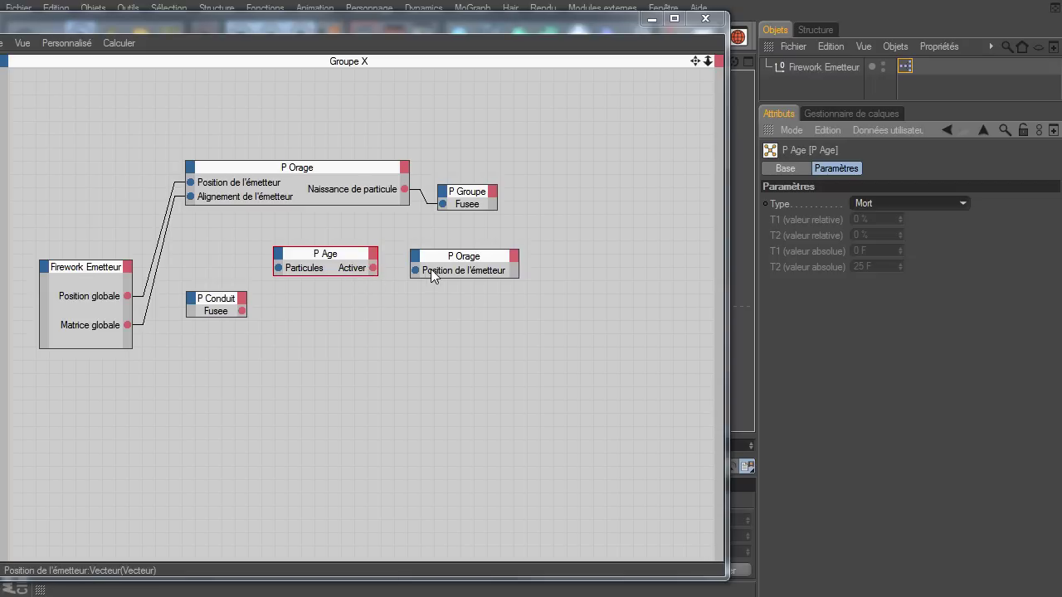
Enlarge the second P Orage node and connect P Conduit's Fusee output to P Age's Particules, shifting P Age closer to P Conduit
drag(518, 275, 571, 318)
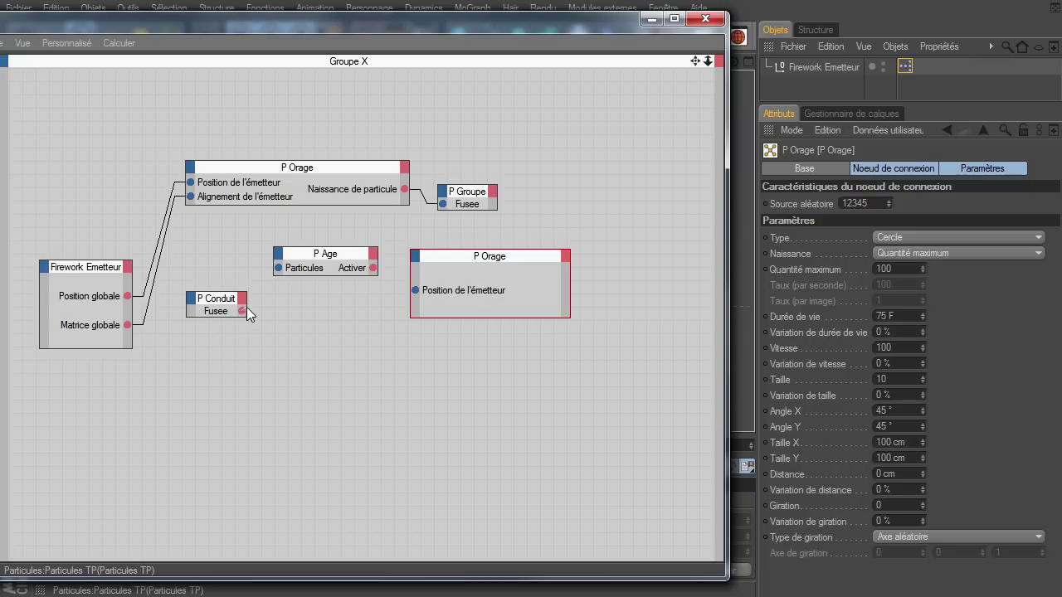
drag(276, 270, 304, 258)
click(321, 255)
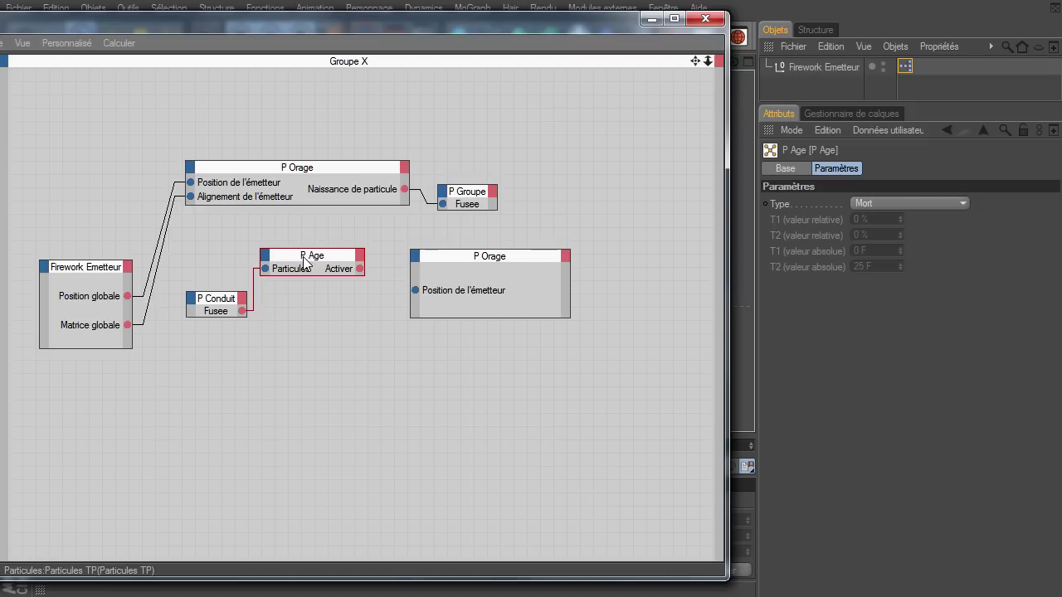
Add an Activer input to the second P Orage node and connect P Age's Activer output to it
click(415, 256)
click(430, 263)
drag(437, 297, 416, 278)
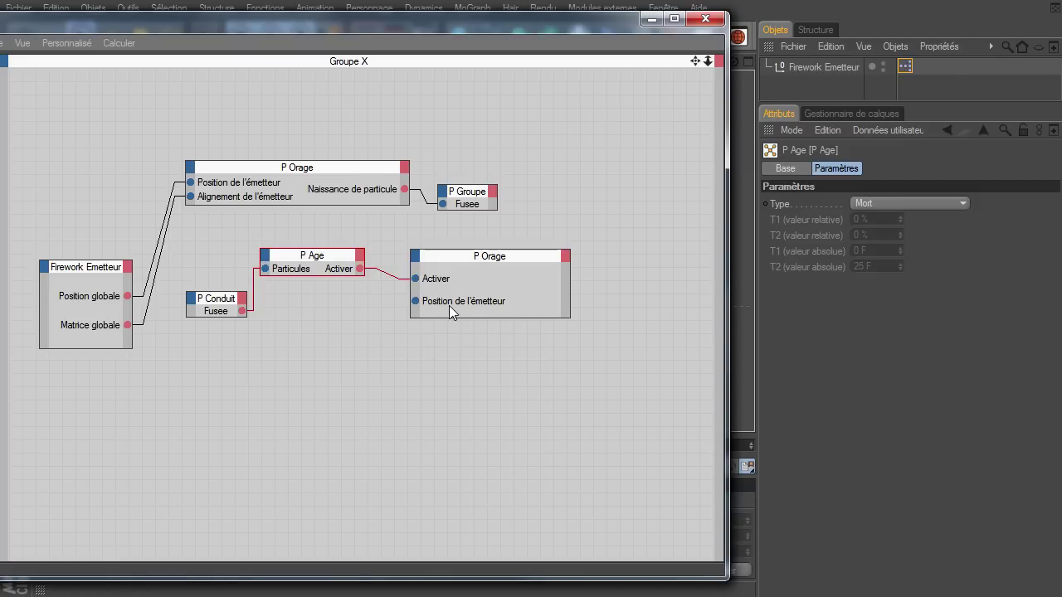
click(490, 277)
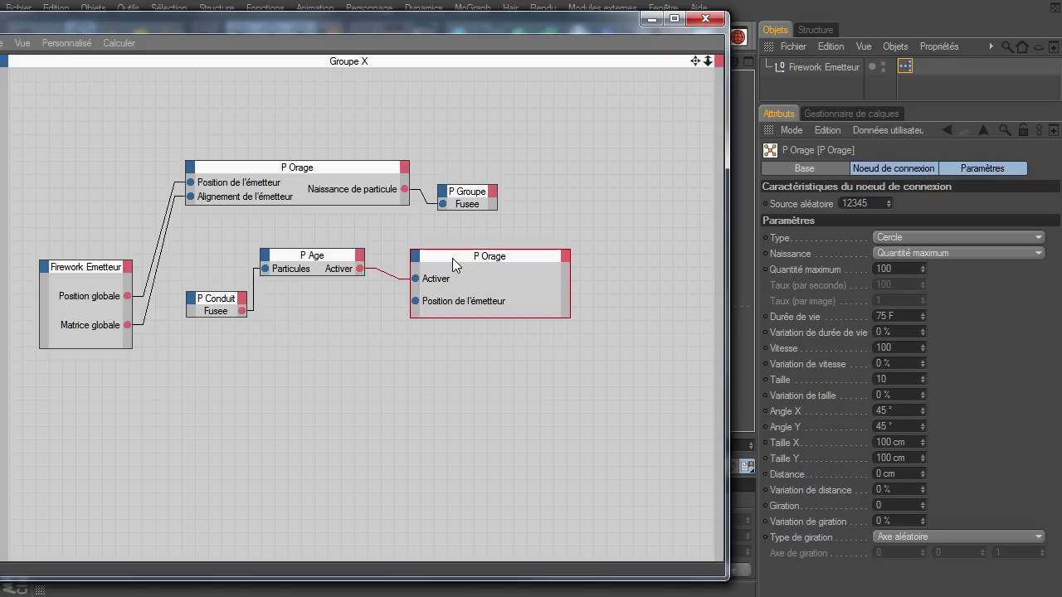
Add a P Prélever les données node below P Age and connect P Conduit's Fusee output to its Particules input
drag(210, 302, 188, 307)
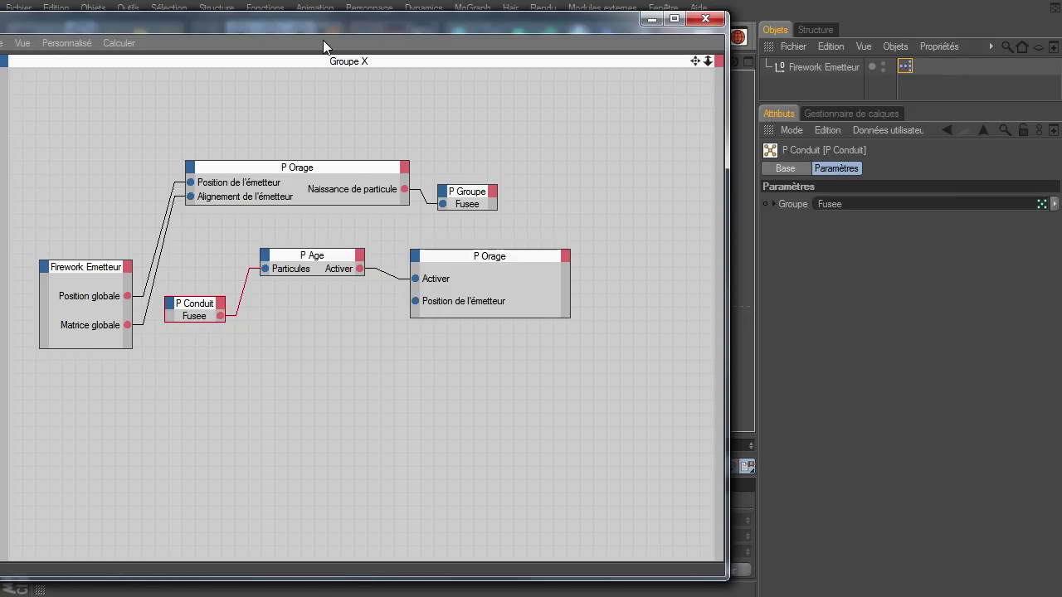
drag(331, 33, 564, 24)
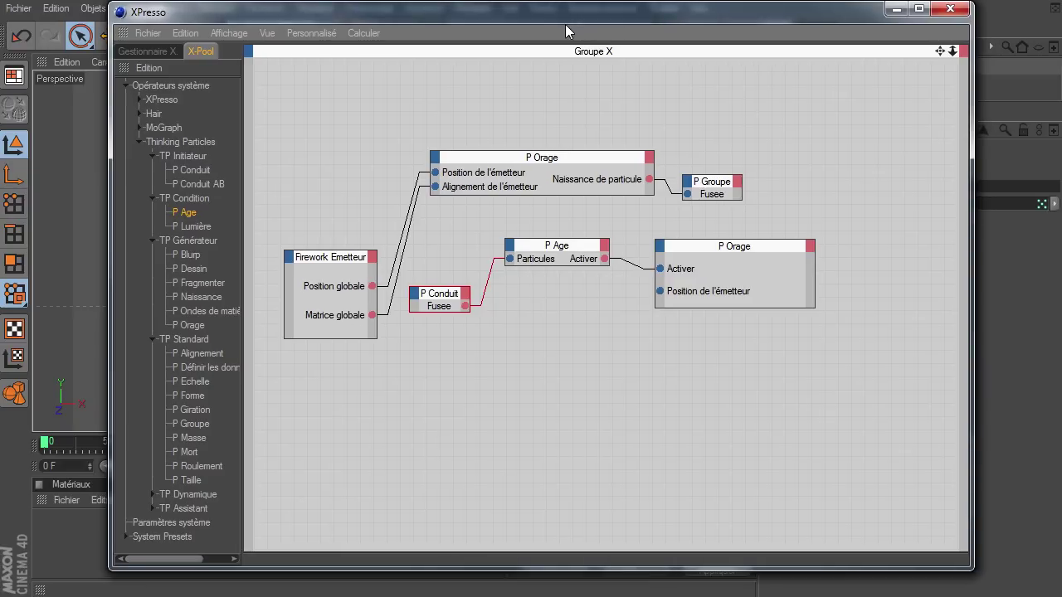
click(152, 508)
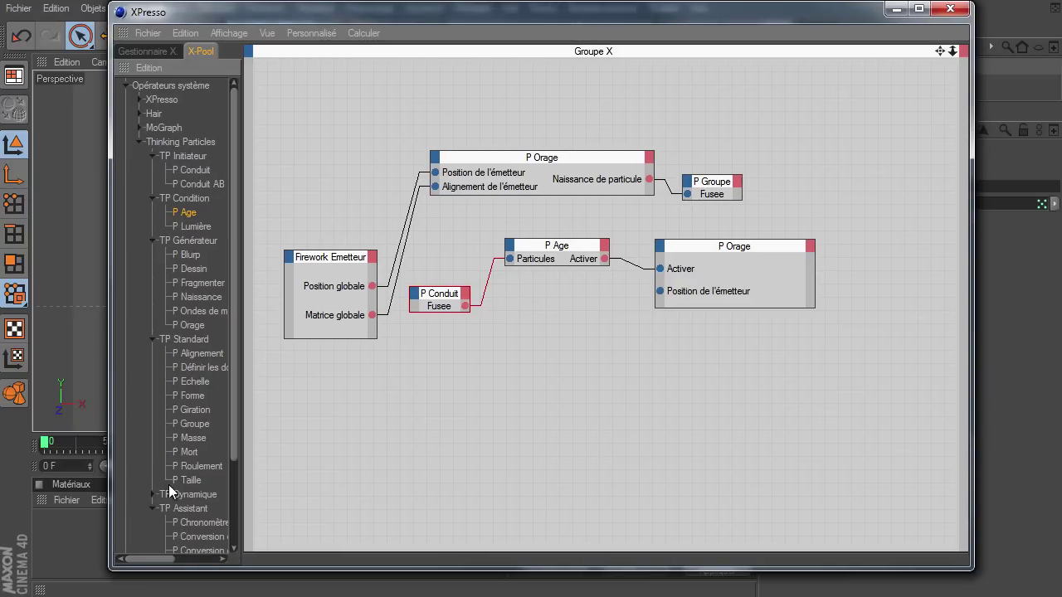
scroll(175, 394, down, 3)
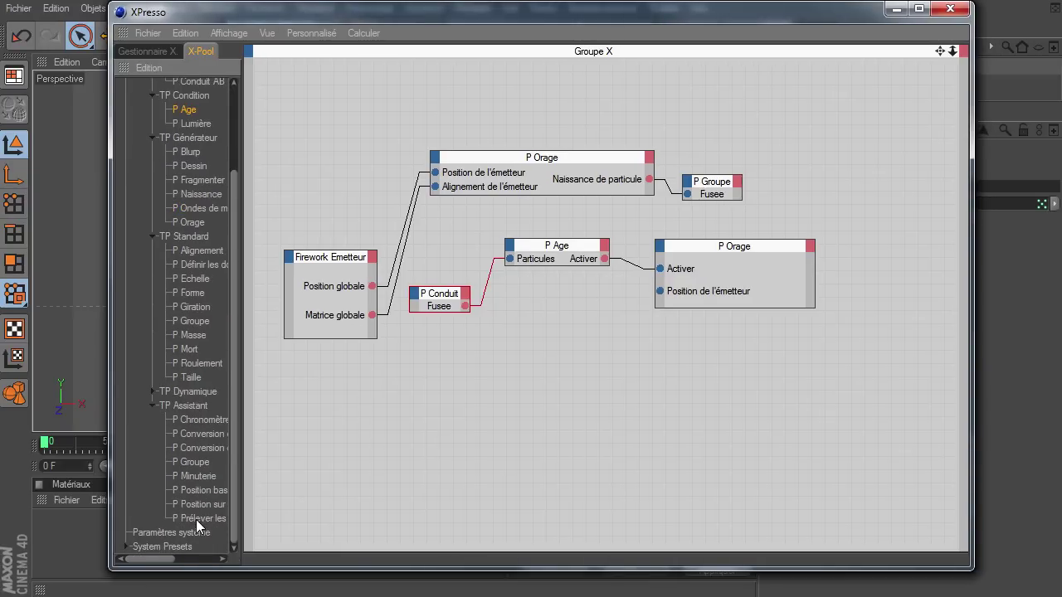
drag(186, 518, 566, 296)
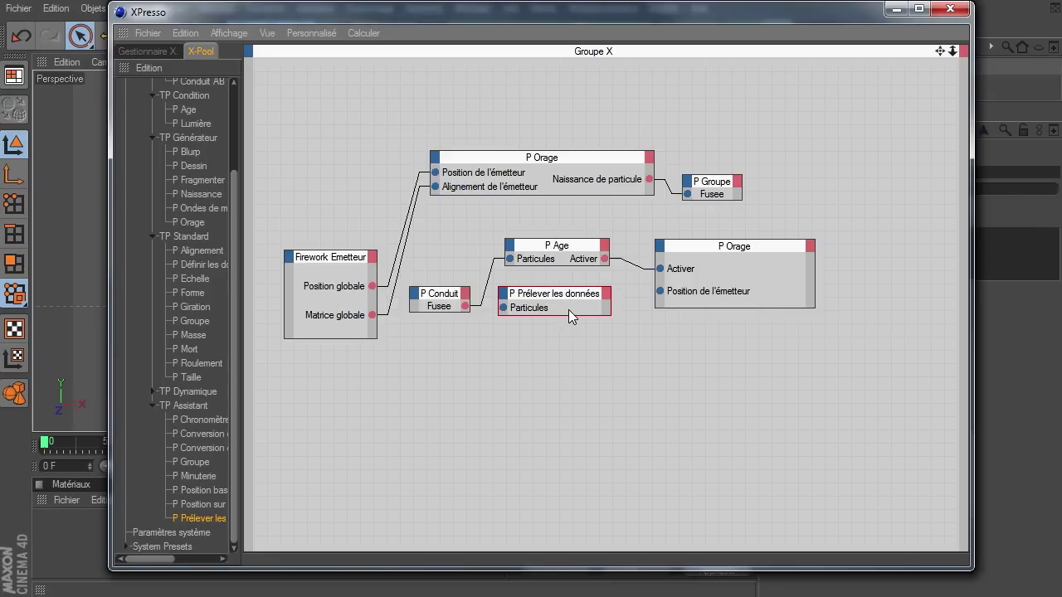
drag(565, 300, 566, 336)
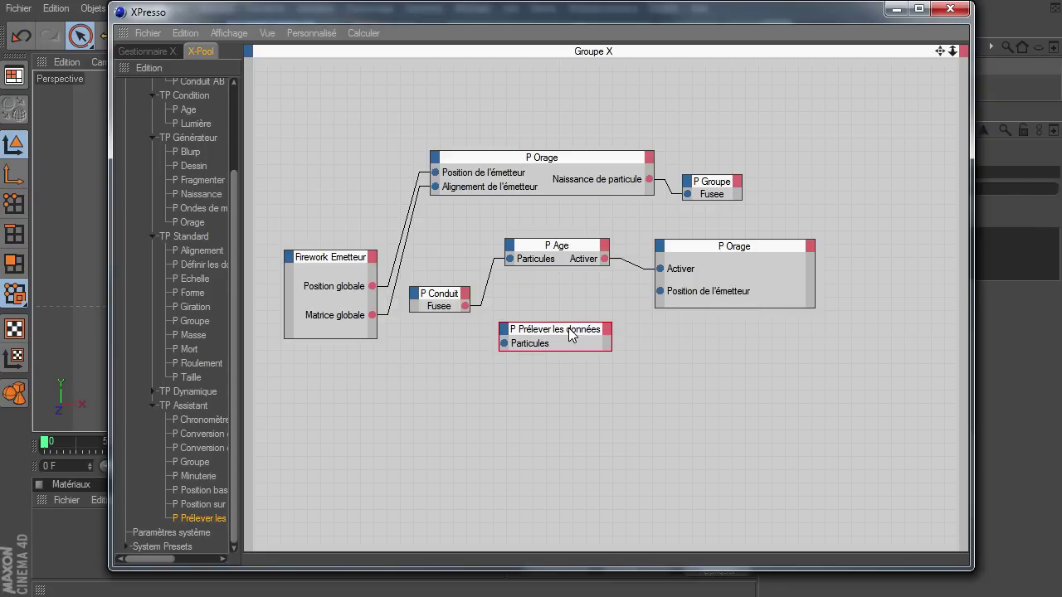
drag(423, 300, 540, 303)
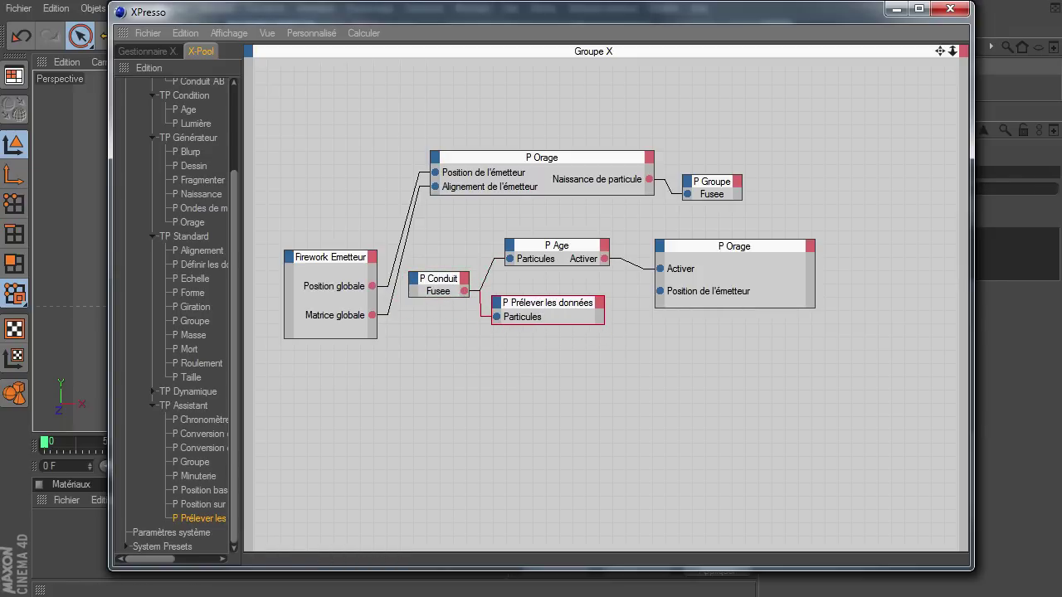
Add a Position output to P Prélever les données, connect it to the second P Orage's Position de l'émetteur, and align the node under P Age
click(601, 304)
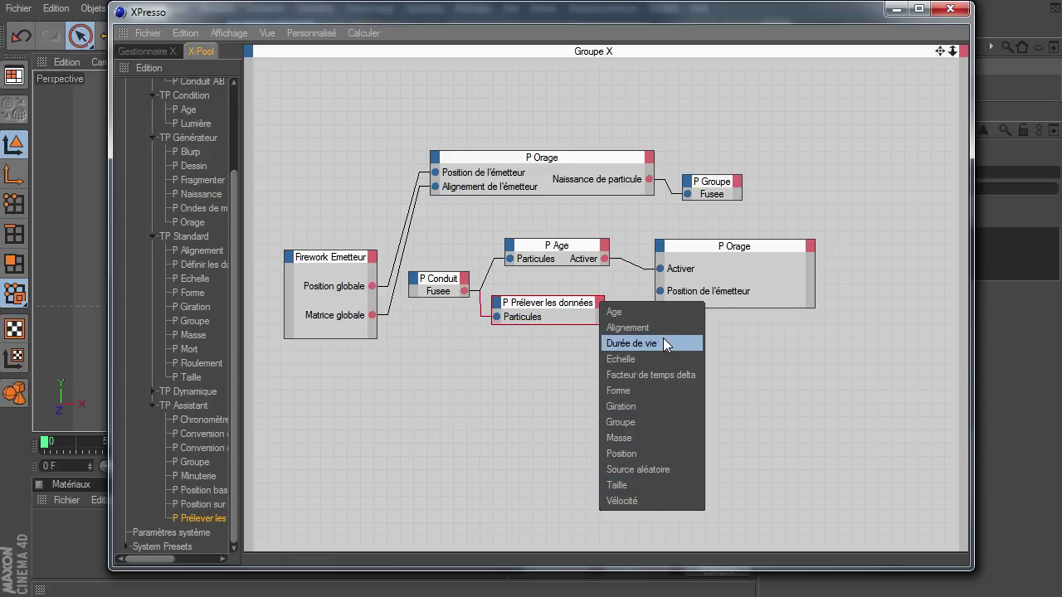
click(628, 454)
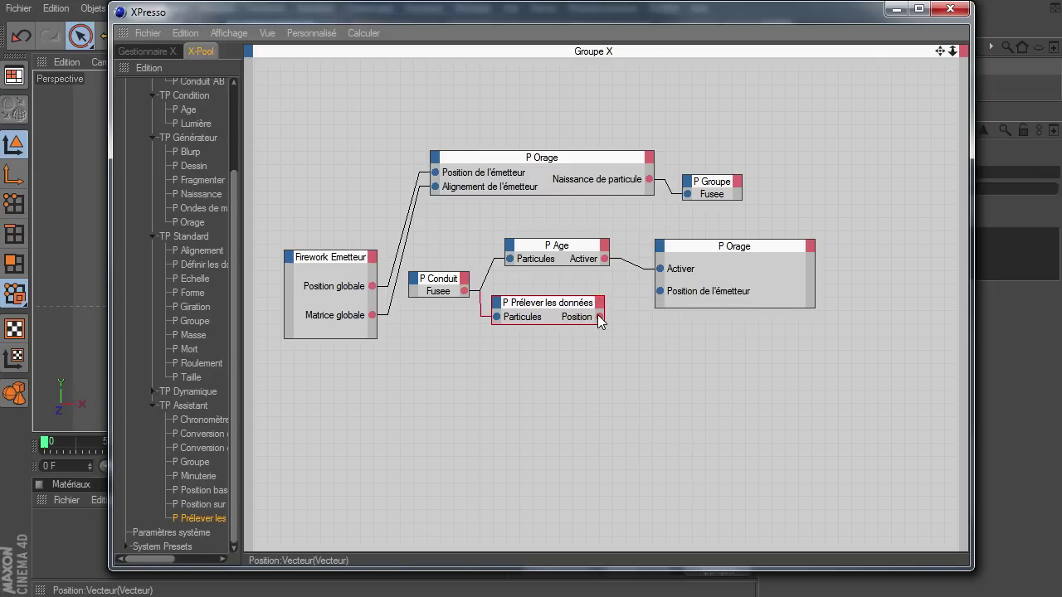
drag(599, 317, 660, 291)
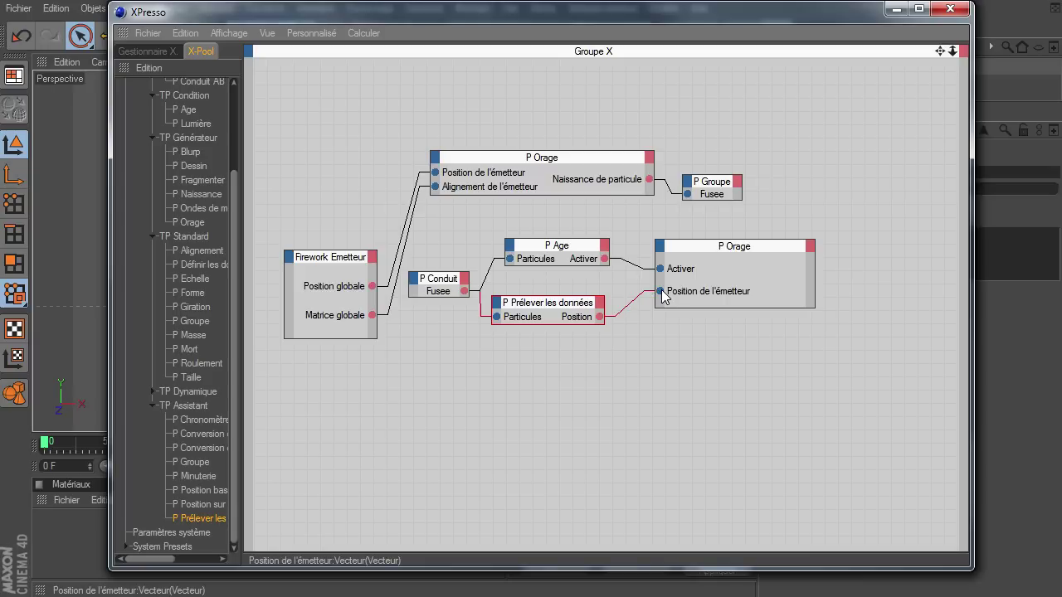
drag(543, 305, 557, 285)
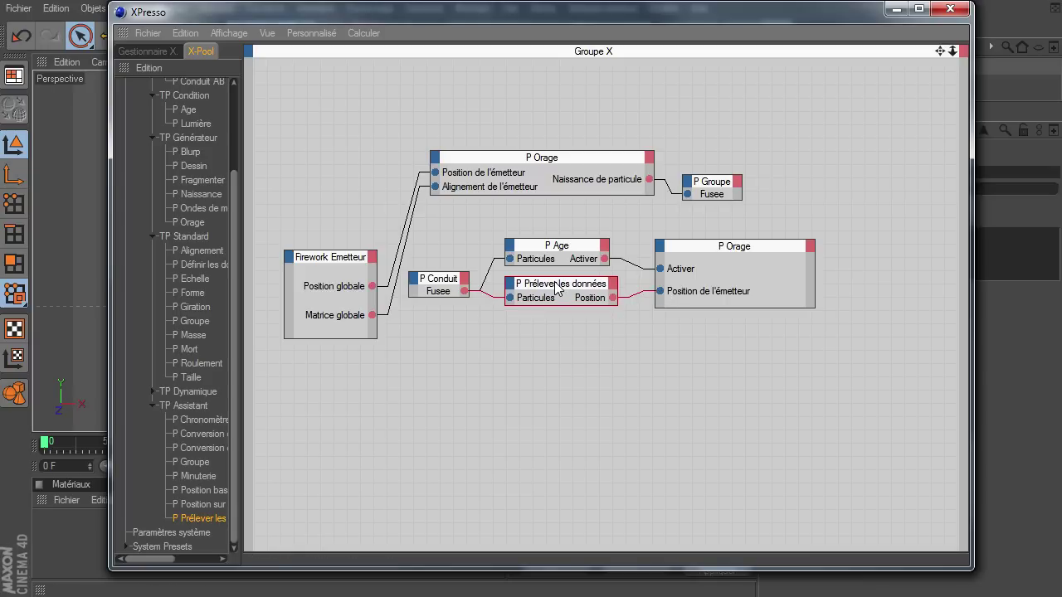
Set the second P Orage's Naissance to Taux (par image) with a rate of 1000
drag(800, 12, 419, 11)
click(365, 260)
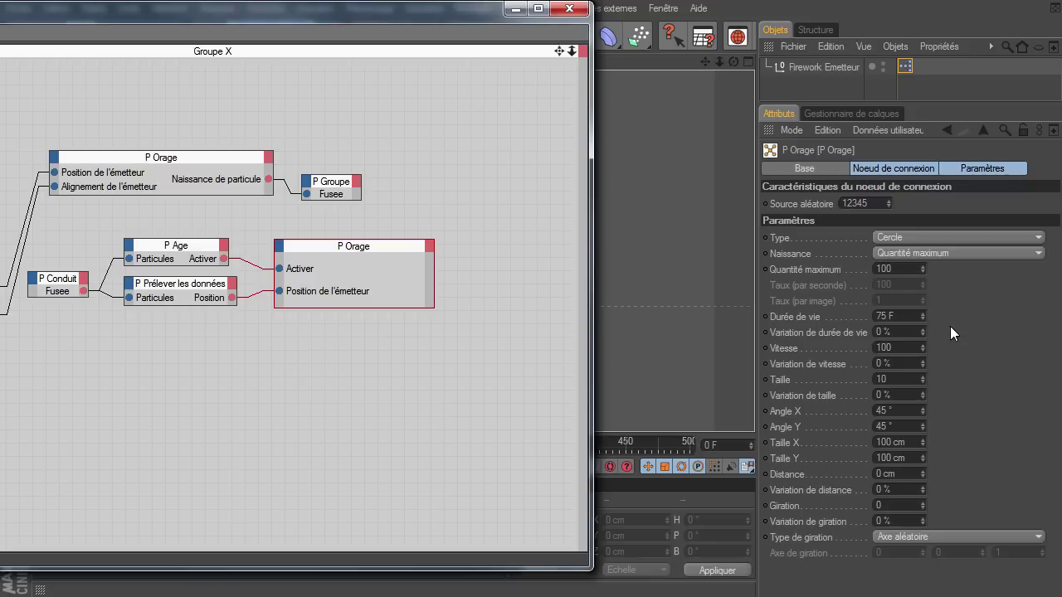
click(920, 250)
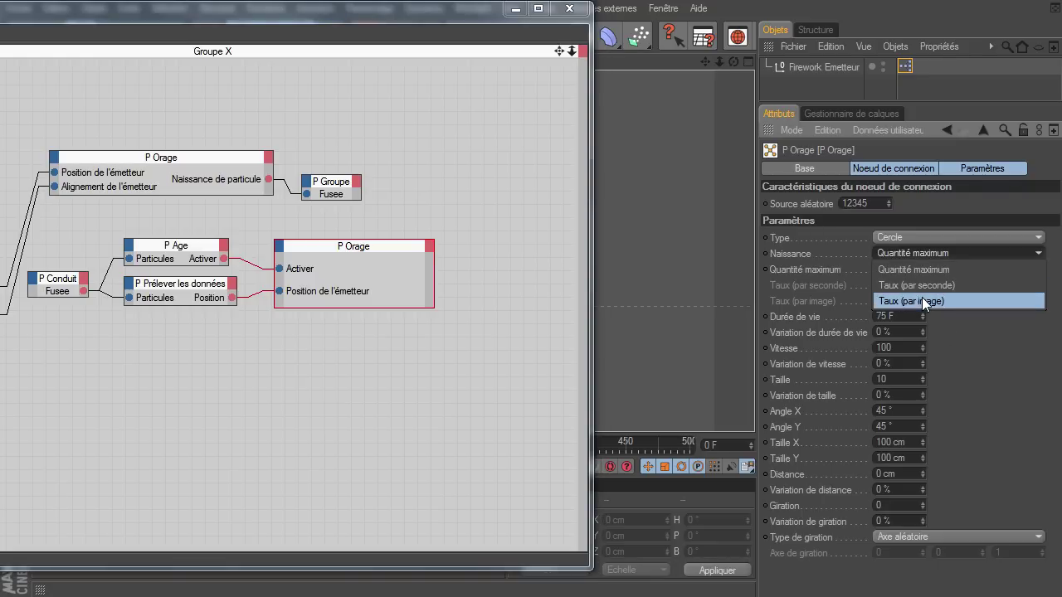
click(922, 297)
click(903, 296)
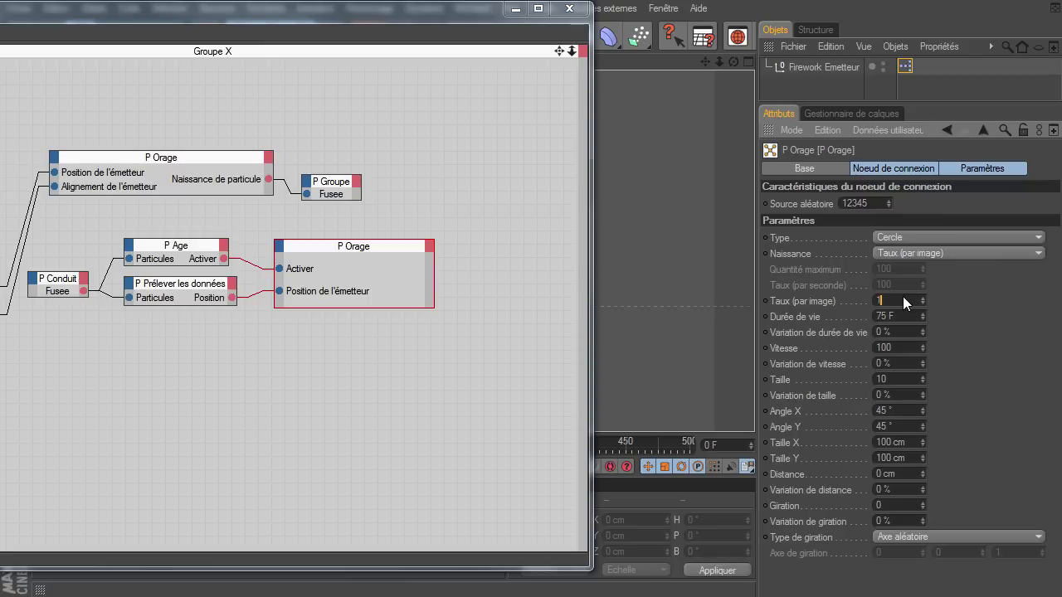
text(000)
Set the second P Orage's particle lifetime to 30 F with a 60 % lifetime variation
double_click(896, 314)
text(30)
key(Return)
double_click(910, 331)
text(60)
key(Return)
Set the second P Orage's particle speed to 1000 with a 20 % speed variation
click(904, 345)
text(1000)
key(Return)
click(916, 363)
text(20)
key(Return)
Set the second P Orage's Angle X and Y to 360° and its Taille X and Y to 10 cm
click(881, 411)
click(898, 426)
text(360)
key(Return)
text(10)
key(Tab)
Add a Naissance de particule output to the second P Orage and connect it to a new P Groupe node
click(430, 246)
click(451, 258)
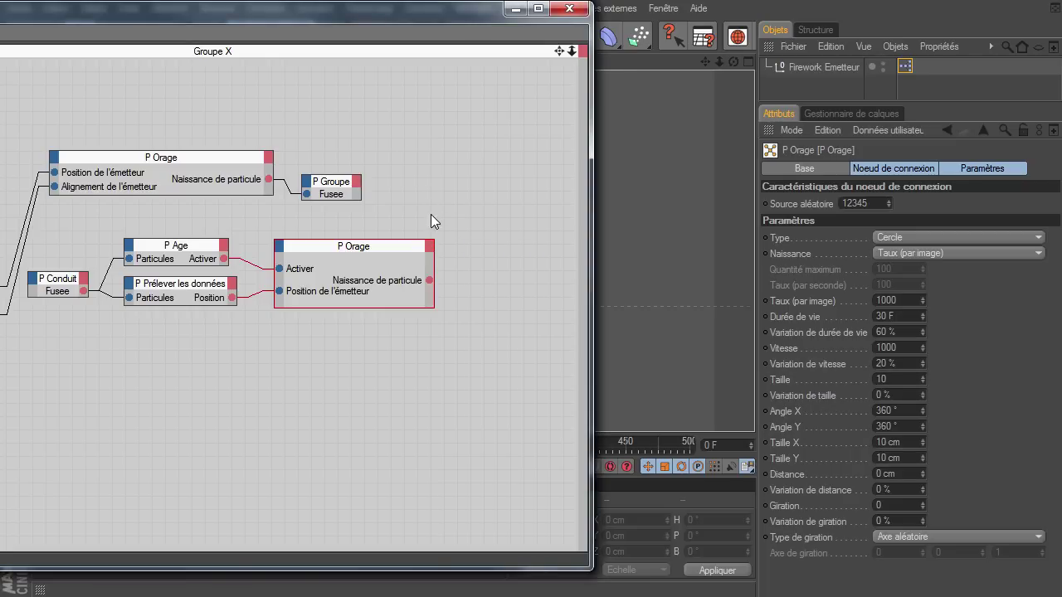
drag(390, 18, 671, 47)
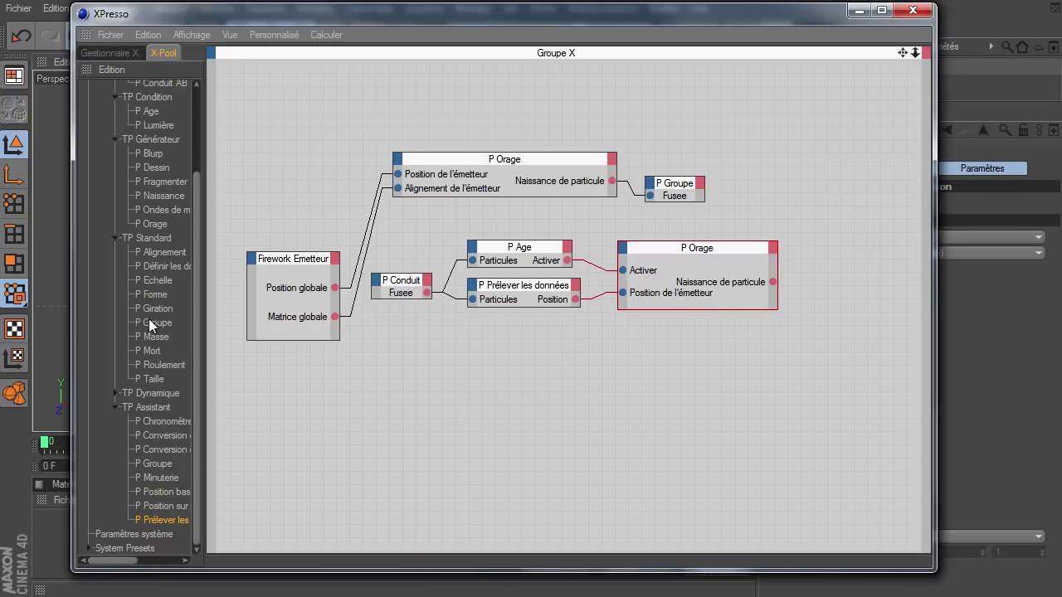
drag(148, 323, 850, 265)
Add a particle group named Trainee under Global in the Thinking Particles settings
drag(523, 4, 531, 214)
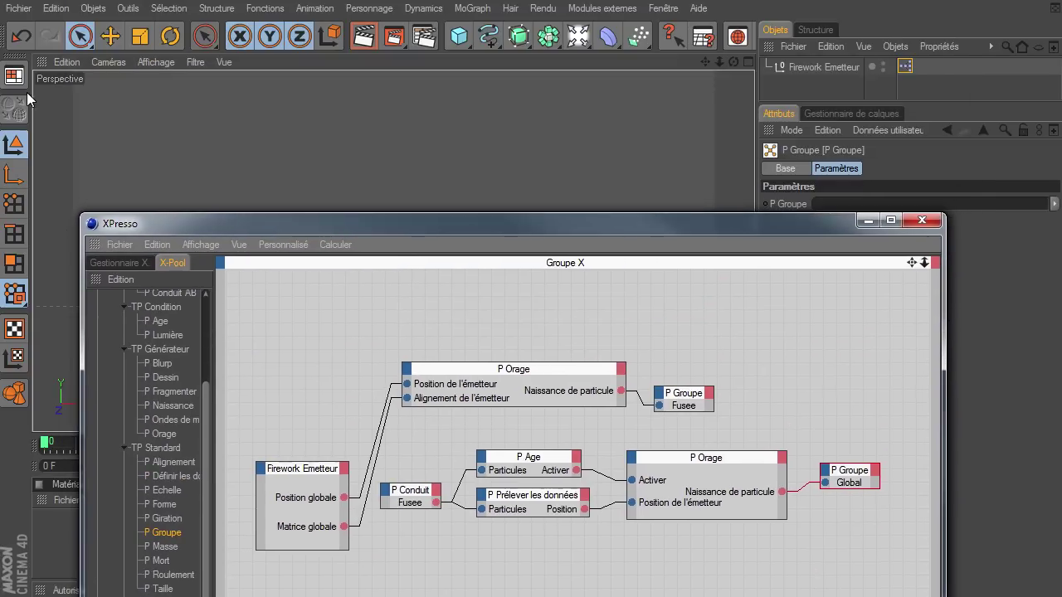
click(92, 9)
mouse_move(119, 219)
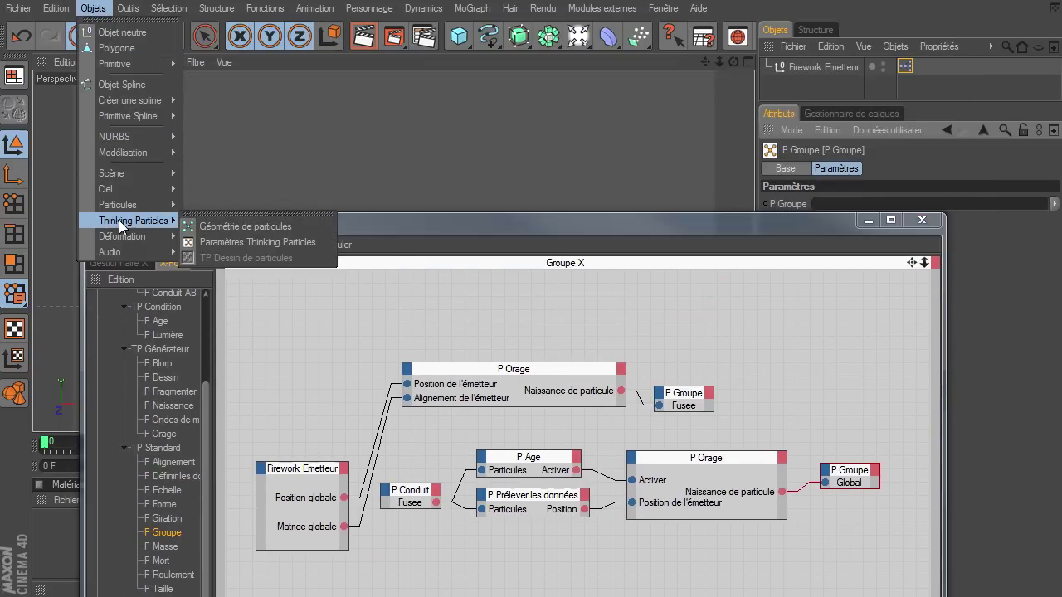
click(235, 241)
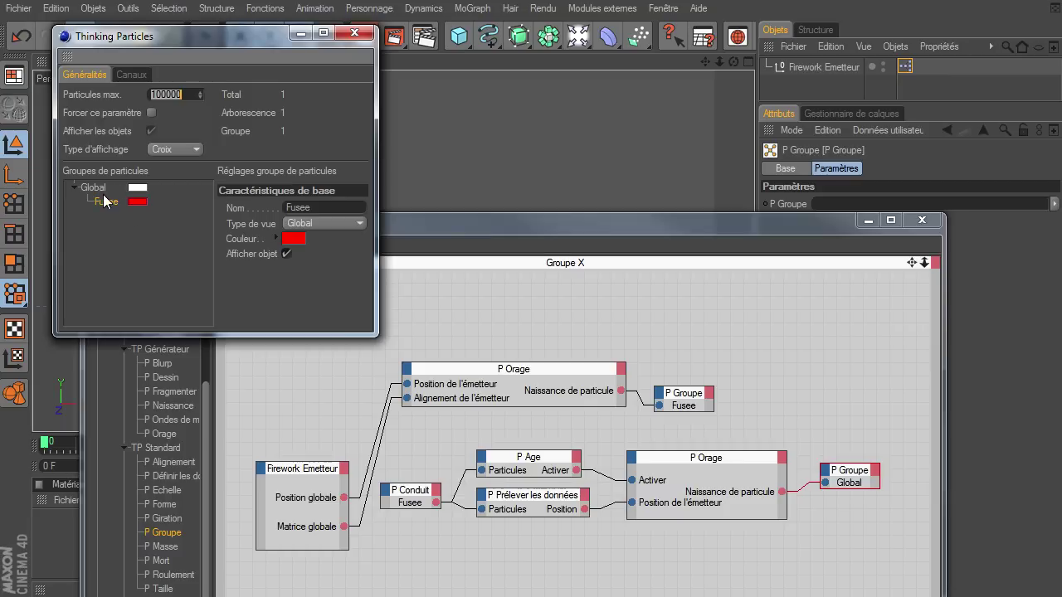
right_click(98, 190)
click(119, 196)
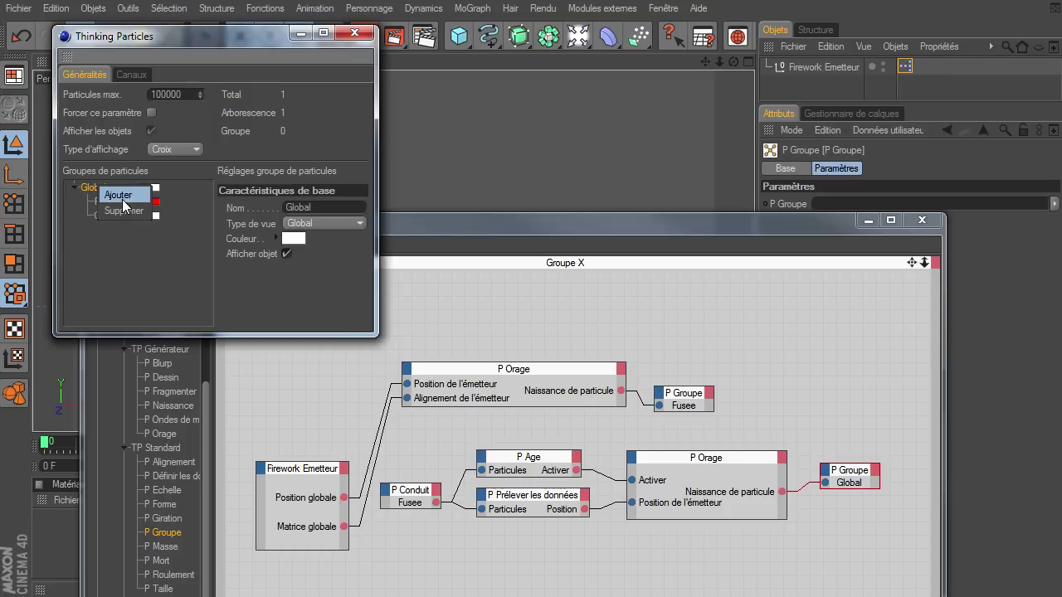
double_click(108, 215)
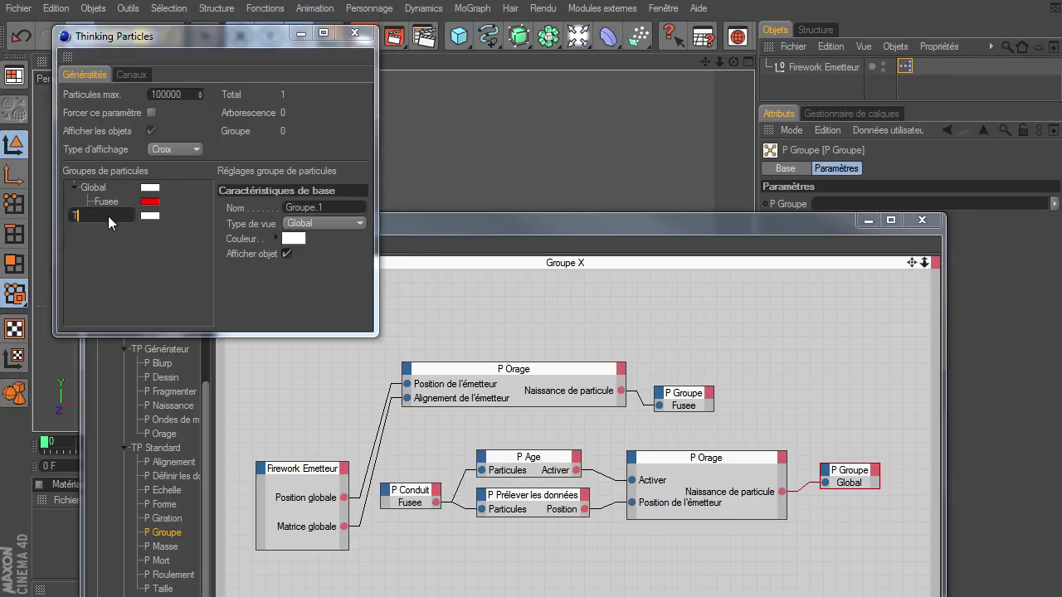
text(Trainee)
key(Return)
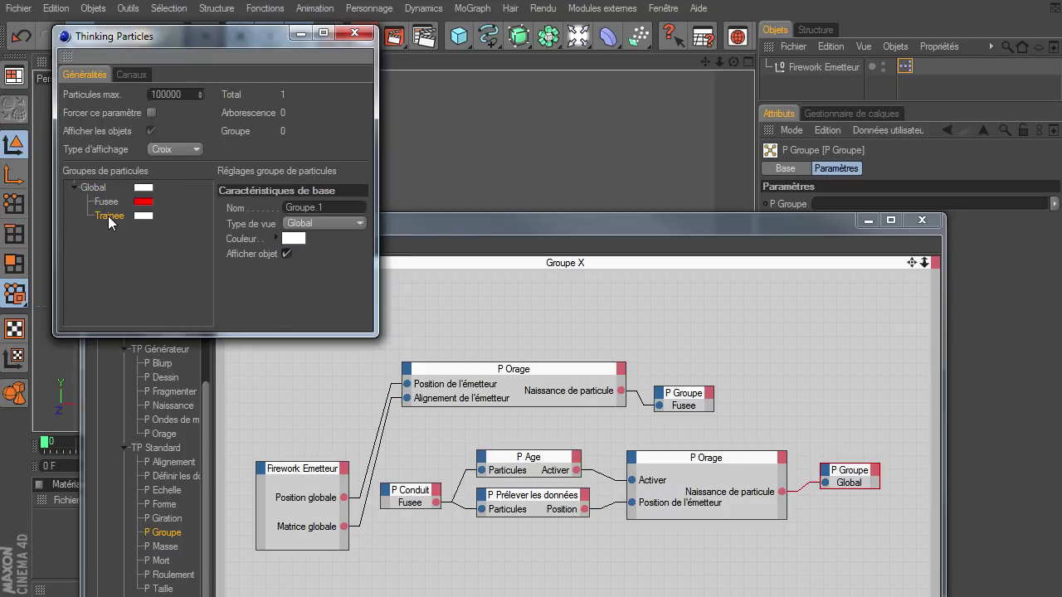
Set the Trainee group's colour to a bright green with hue 151° and full saturation and brightness
click(141, 216)
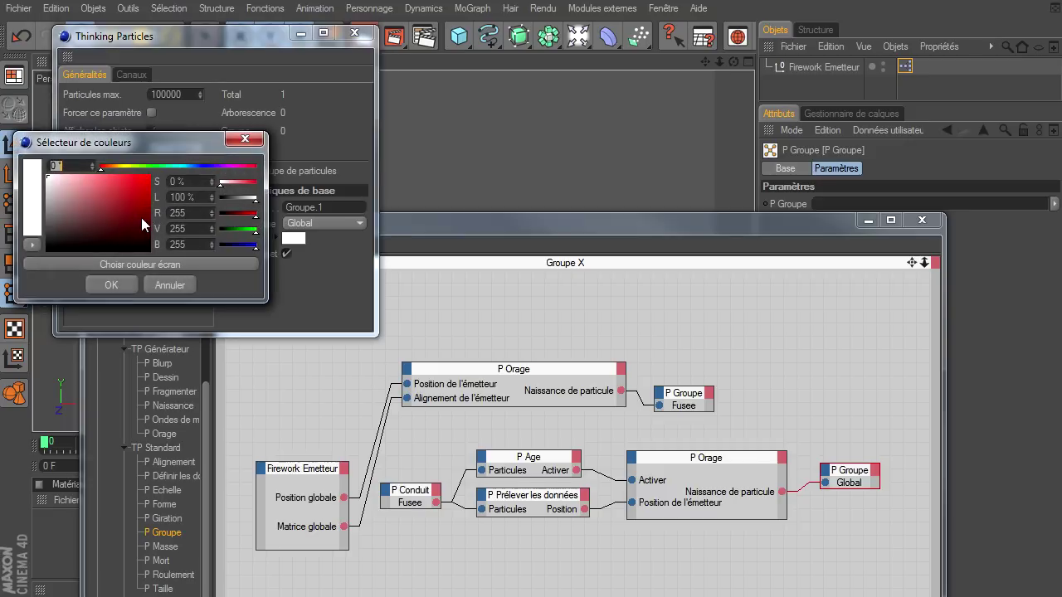
click(166, 167)
click(151, 176)
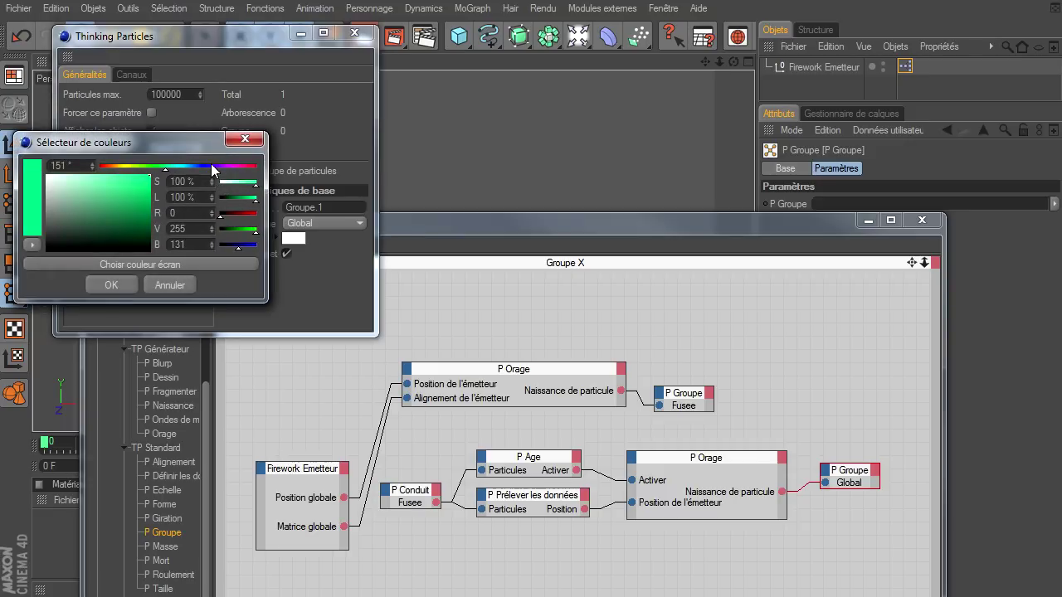
click(108, 284)
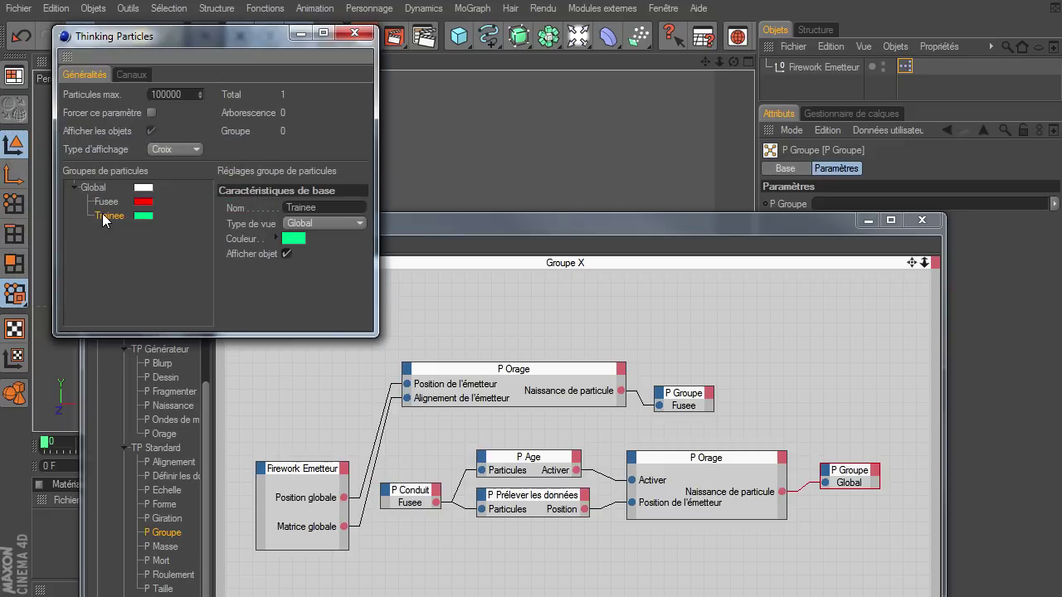
Assign the Trainee group to the second P Groupe node and close the Thinking Particles and XPresso windows
drag(849, 493, 849, 493)
click(362, 39)
drag(690, 229, 734, 167)
click(936, 147)
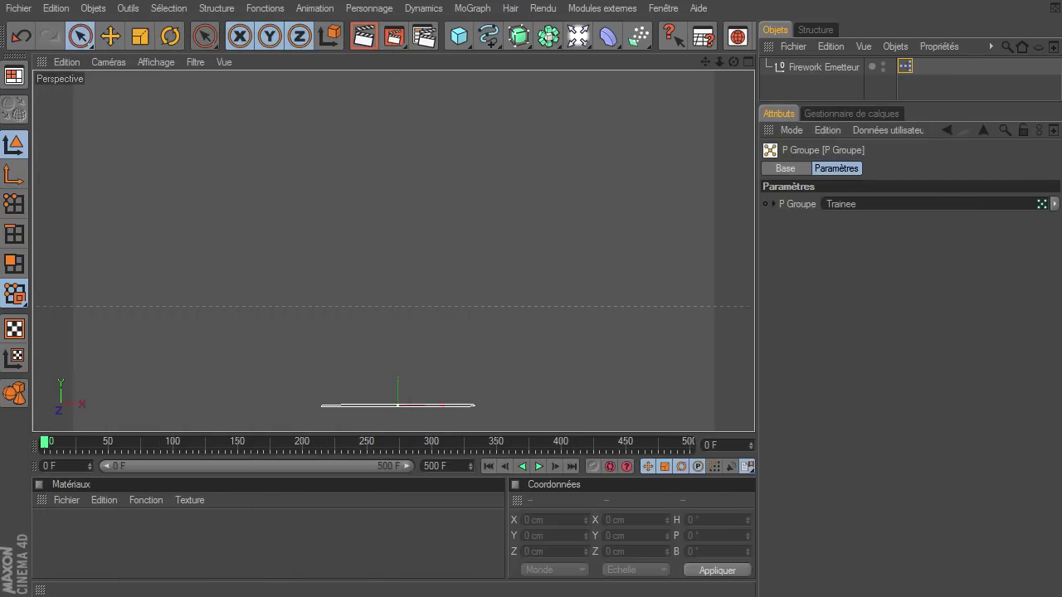
Play the animation to check the rockets' explosions, and return to the first frame
click(538, 466)
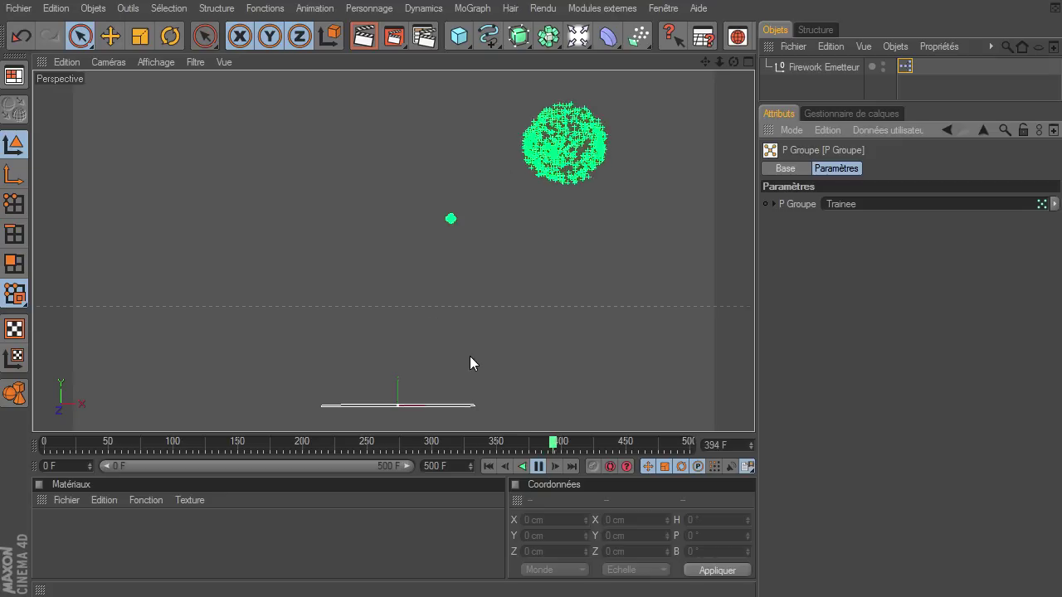
click(536, 466)
click(489, 466)
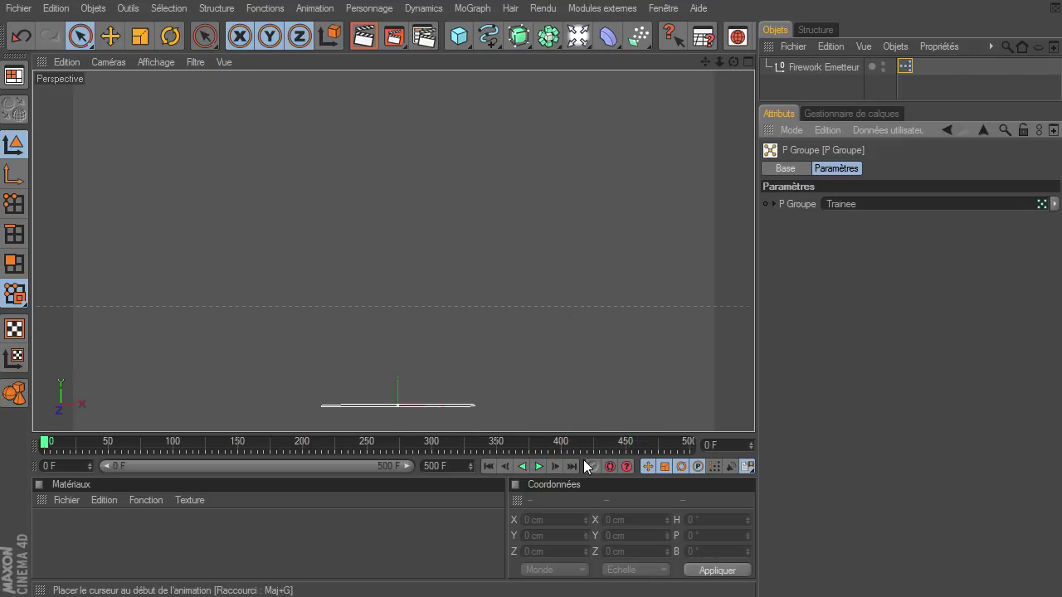
Reopen the Firework Emetteur's XPresso graph and add an enlarged third P Orage node below the second one
double_click(904, 66)
drag(922, 267, 249, 26)
drag(871, 297, 958, 305)
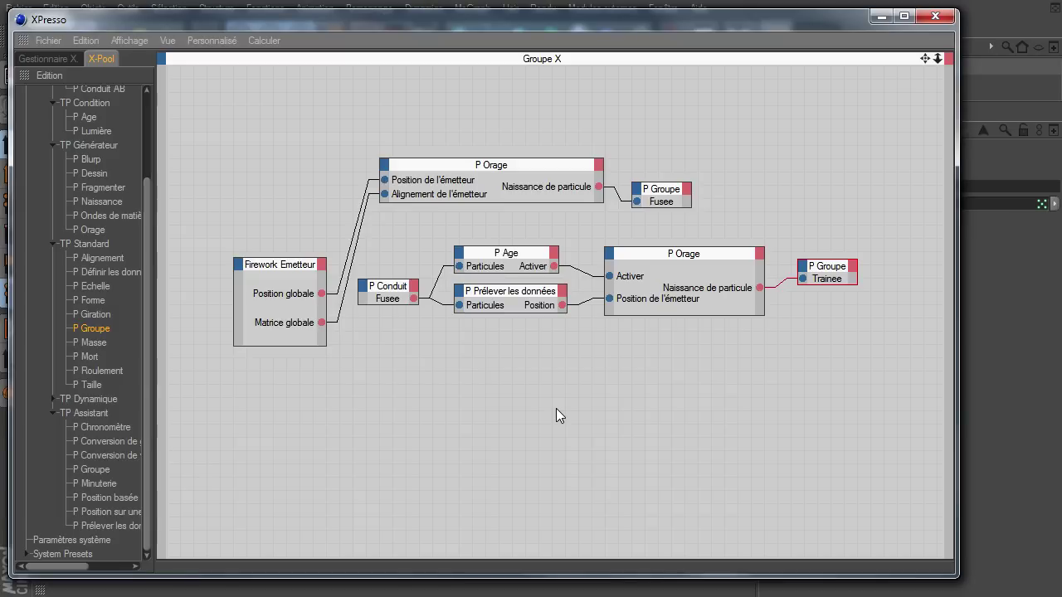
click(91, 230)
drag(700, 381, 809, 425)
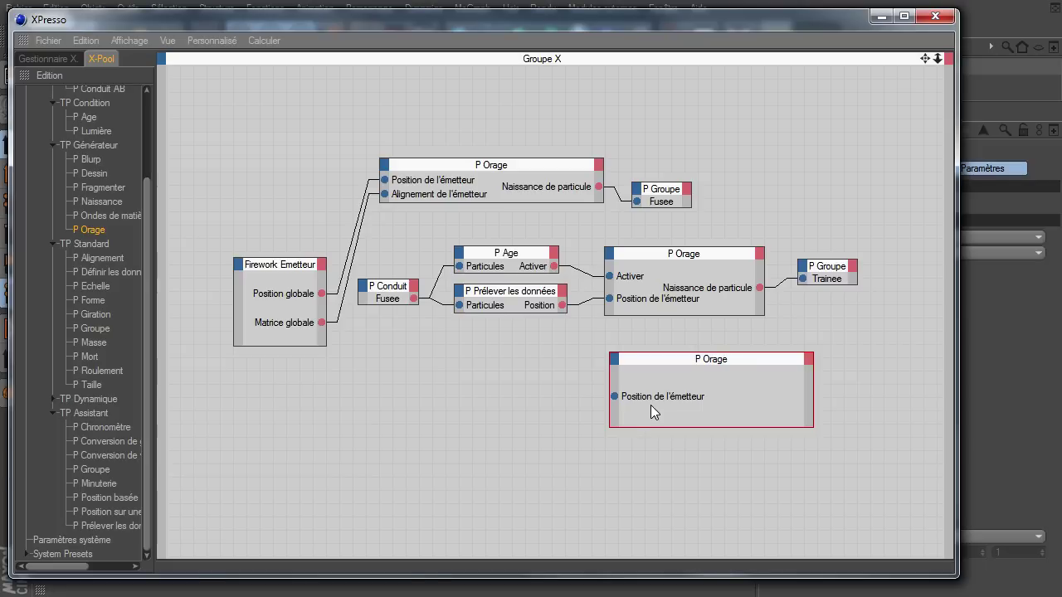
drag(771, 362, 755, 364)
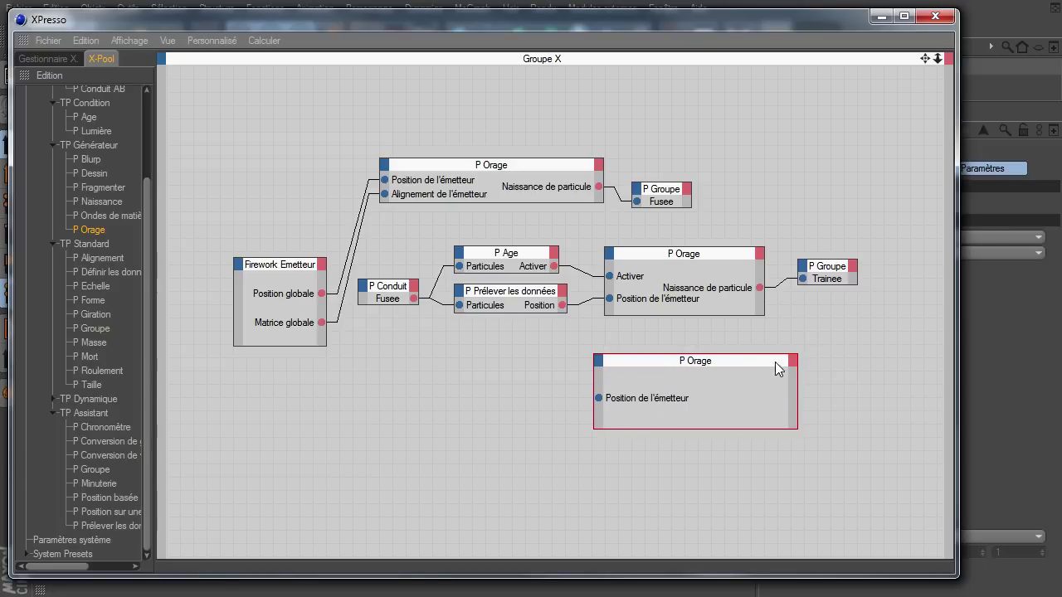
Add a Naissance de particule output and an Alignement de l'émetteur input to the third P Orage, and move it slightly up
click(792, 356)
click(804, 369)
click(598, 362)
click(634, 386)
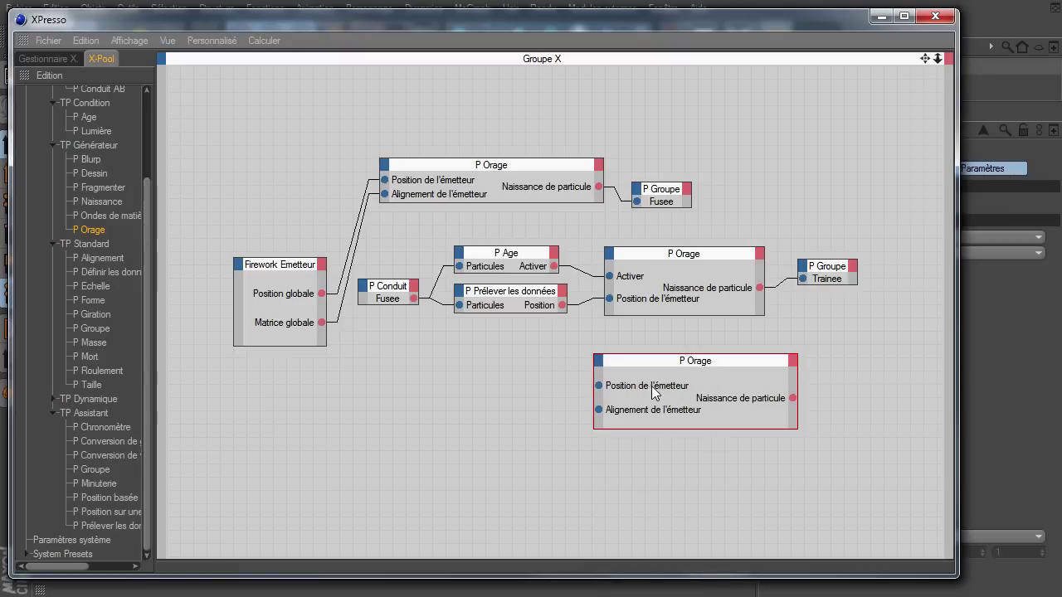
drag(702, 366, 706, 351)
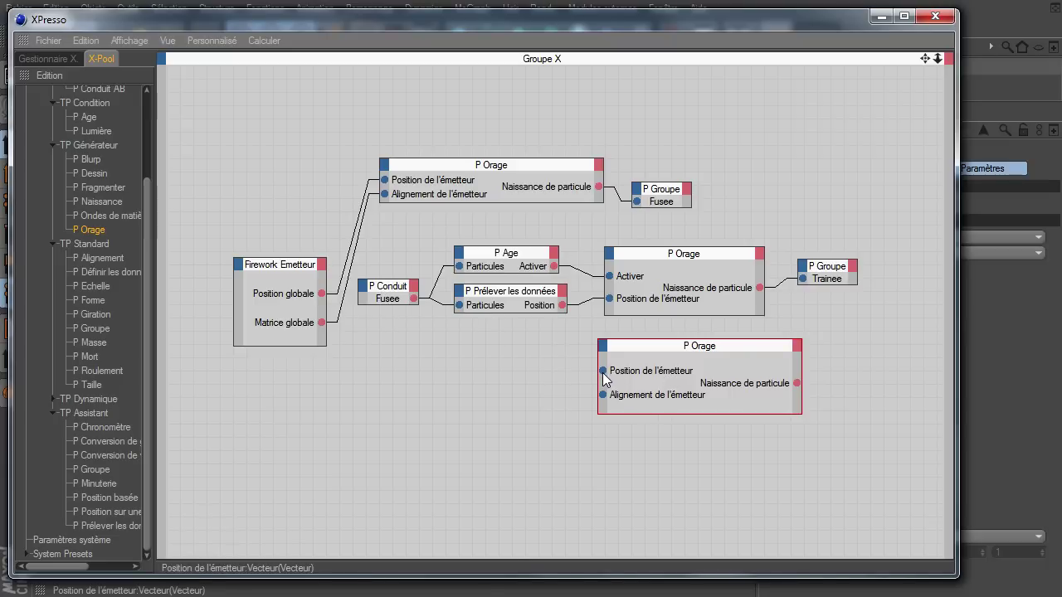
Wire the third P Orage's emitter position and alignment from the Fusee position and Matrice globale, and give each lower emitter a P Groupe node
drag(538, 369, 529, 335)
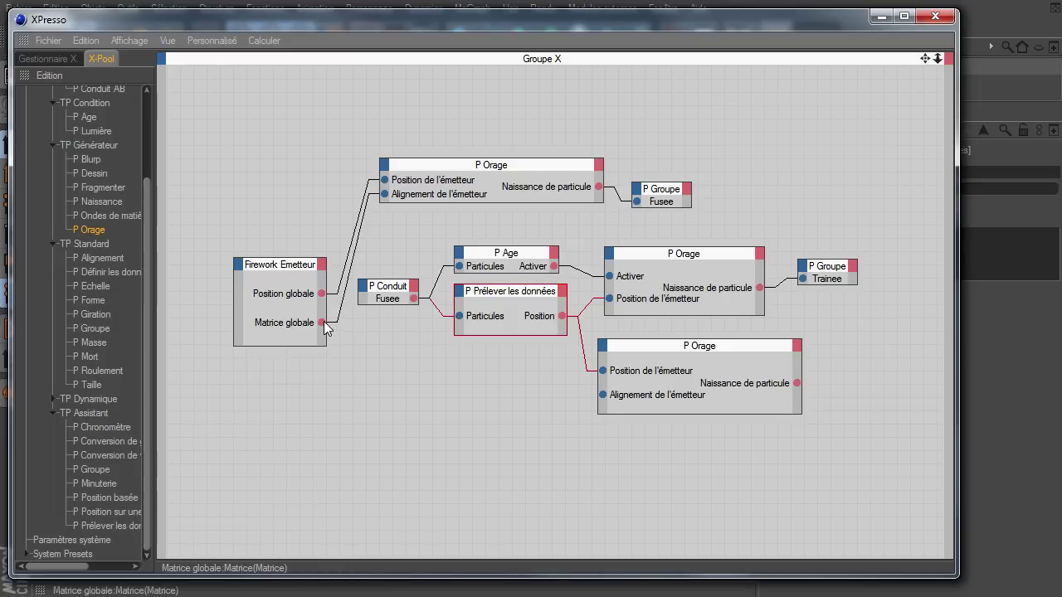
drag(321, 323, 603, 395)
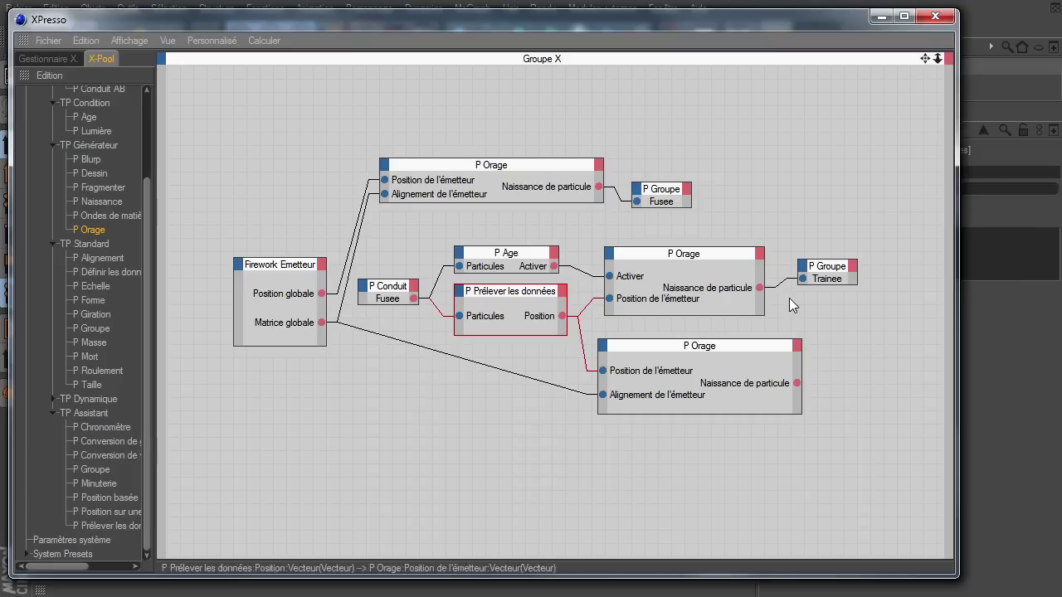
drag(802, 279, 870, 377)
click(78, 330)
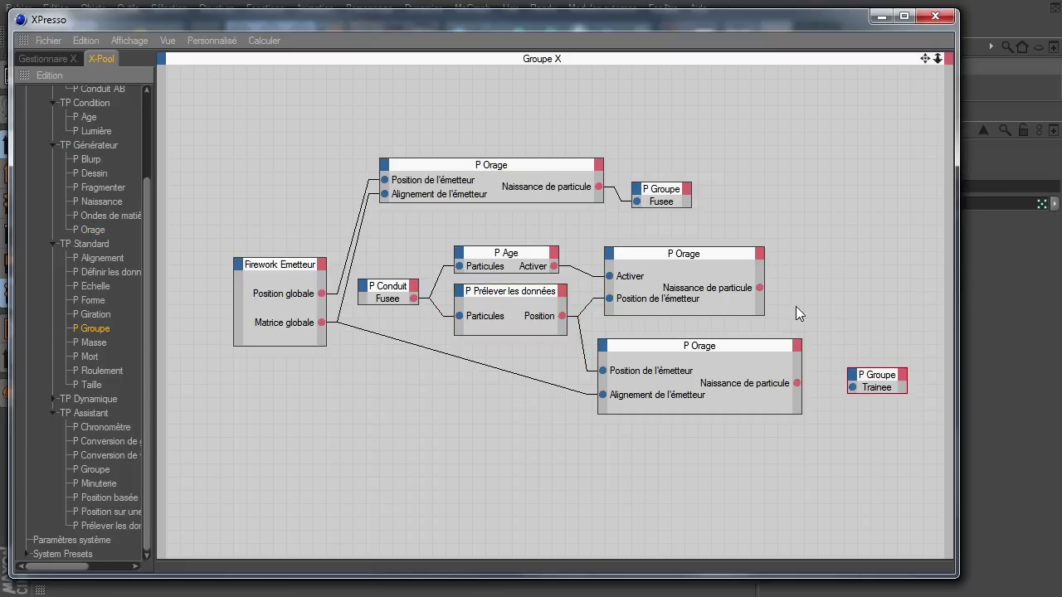
drag(857, 264, 844, 265)
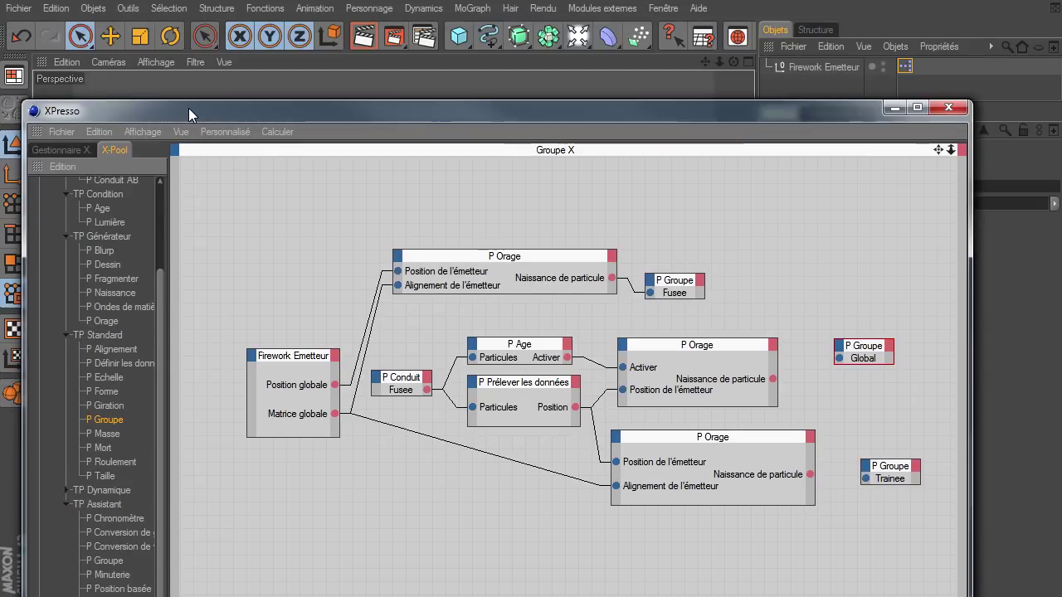
Open the Thinking Particles settings alongside the XPresso graph and add a new particle group under Global
drag(175, 18, 188, 108)
click(92, 8)
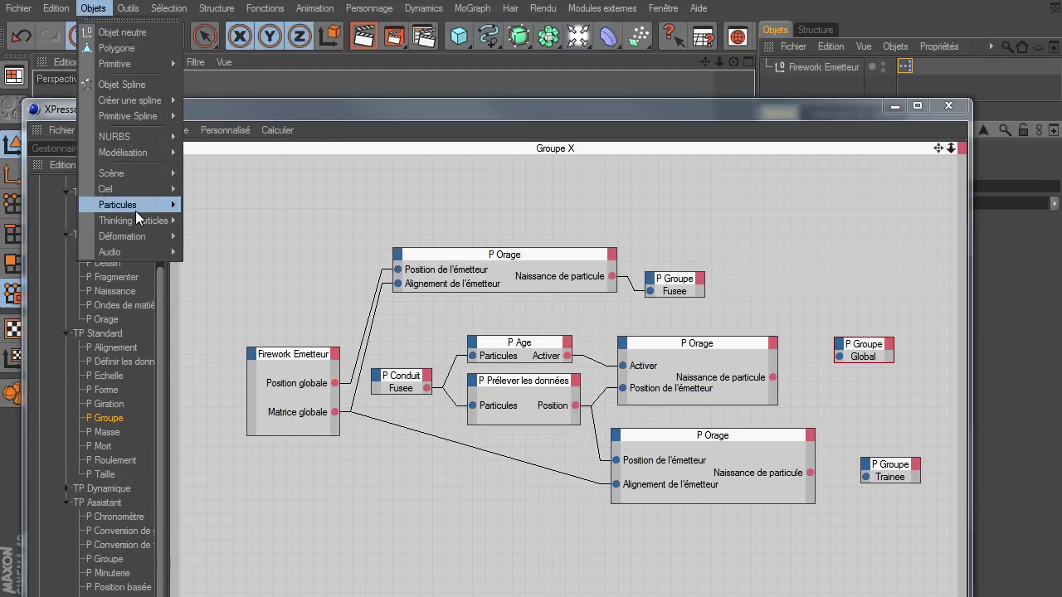
mouse_move(135, 220)
click(244, 243)
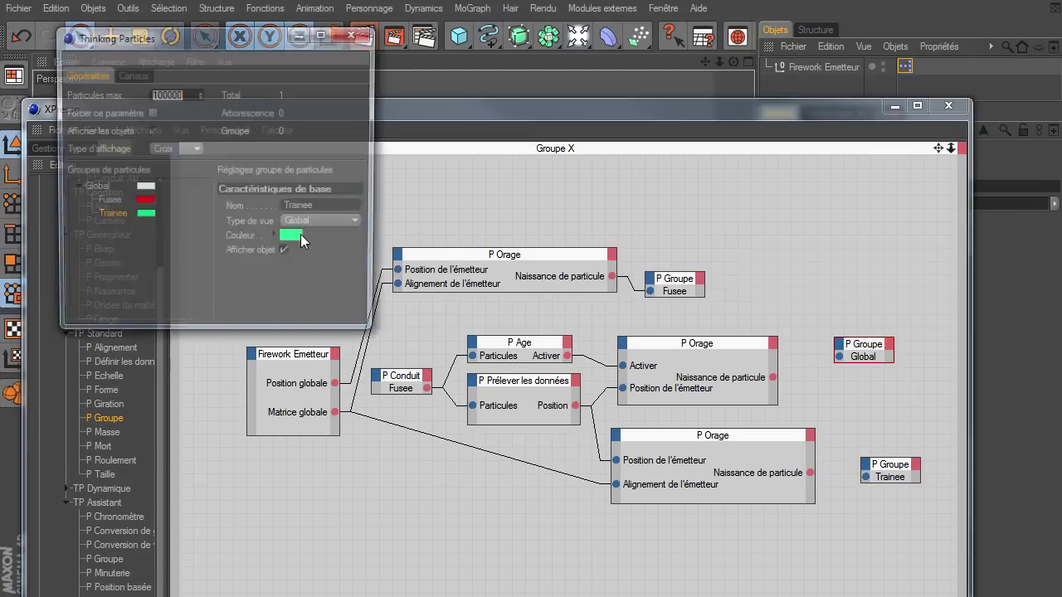
right_click(86, 185)
click(105, 195)
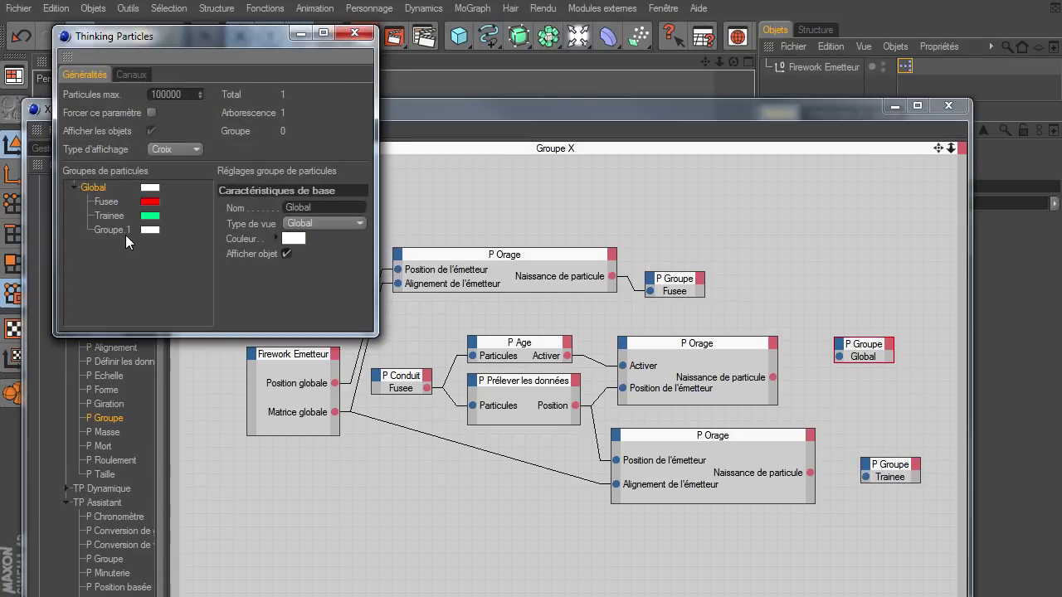
Rename the new particle group Explosion and set its colour to orange
double_click(111, 234)
text(Explosion)
key(Return)
click(152, 229)
drag(116, 195, 187, 191)
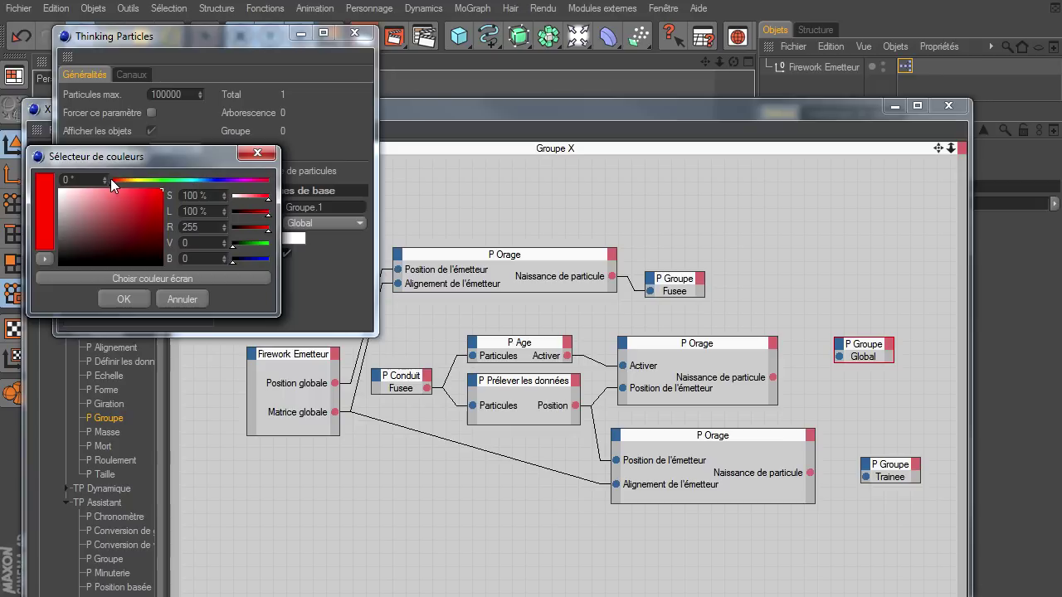
drag(110, 178, 128, 180)
click(118, 300)
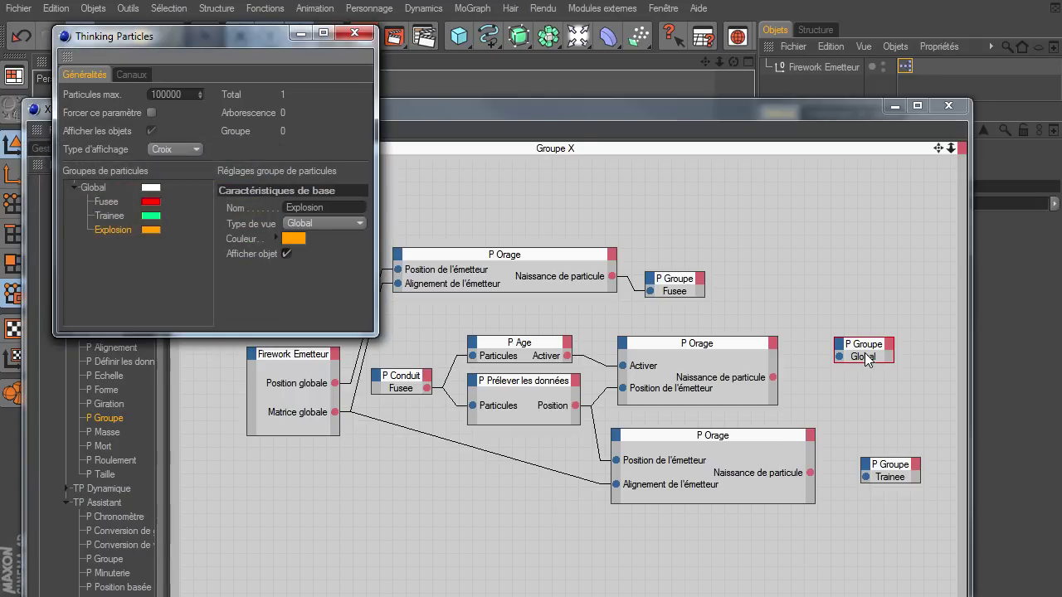
Link the second P Orage to a P Groupe set to Explosion and the third to Trainee, and place both group nodes closer
drag(840, 357, 773, 378)
drag(255, 35, 261, 37)
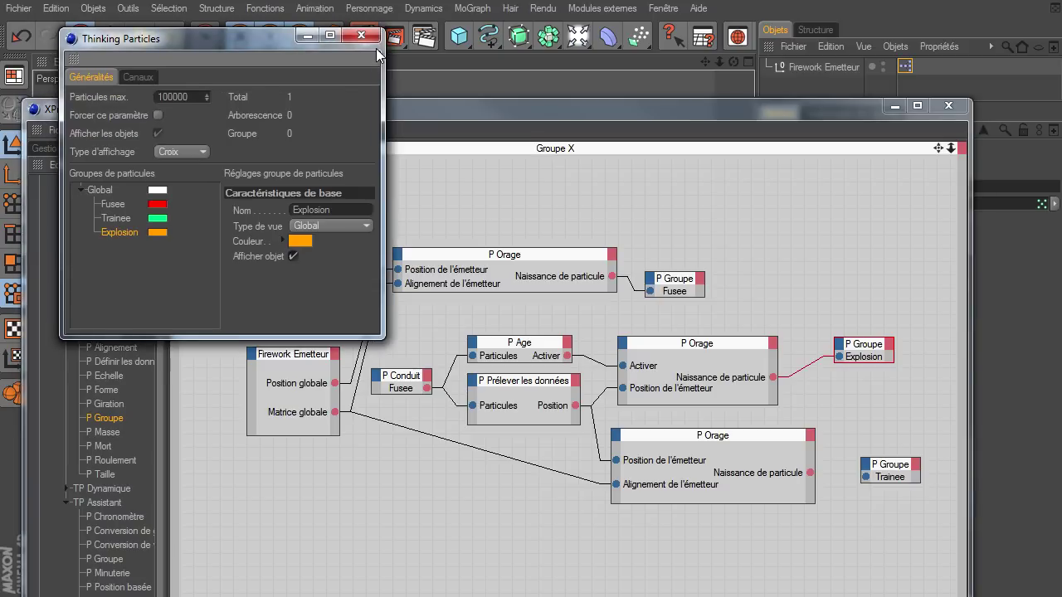
click(361, 36)
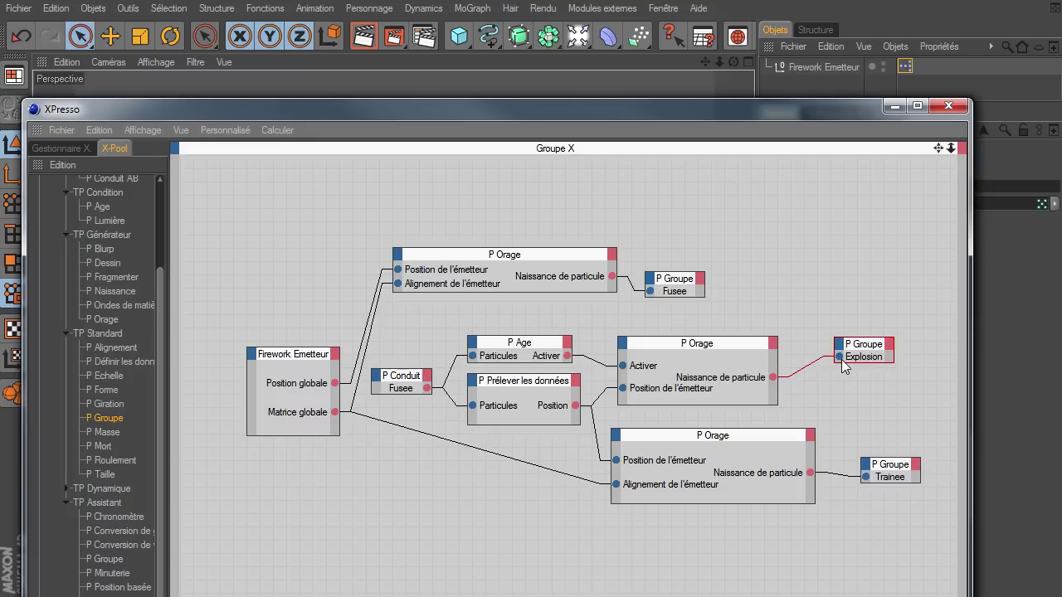
drag(854, 352, 826, 359)
drag(898, 466, 871, 452)
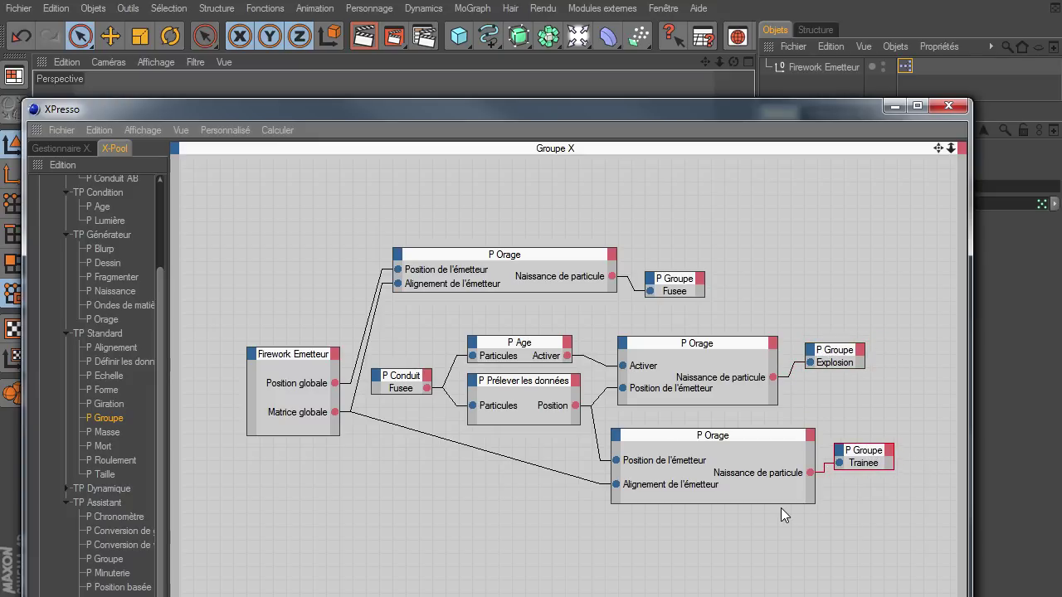
Set the third P Orage's Quantité maximum to 2000, Durée de vie to 4 F and Vitesse to 500, with 50 % lifetime and speed variation
click(741, 462)
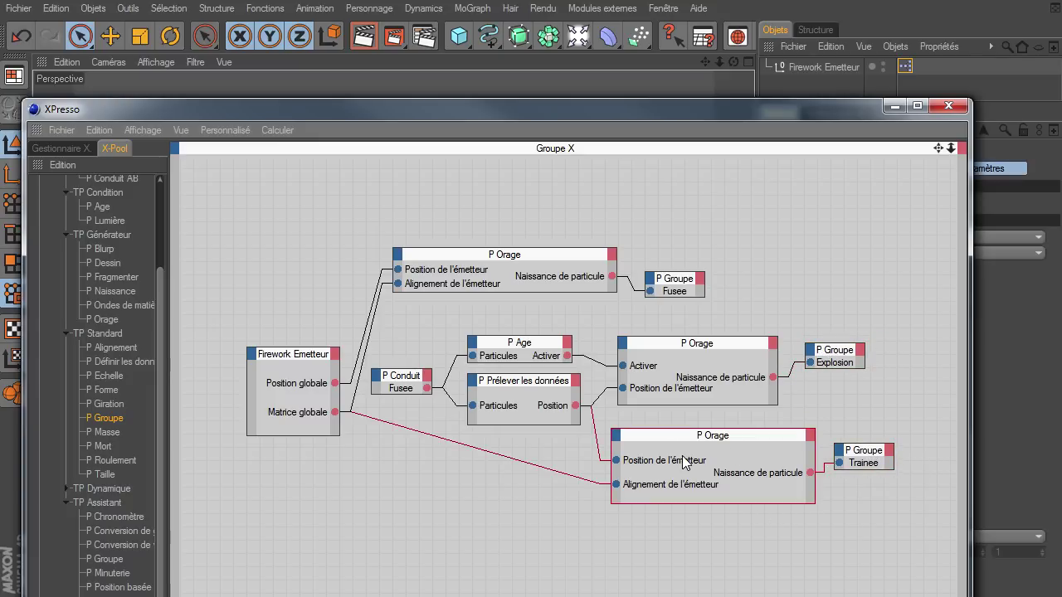
drag(681, 106, 435, 25)
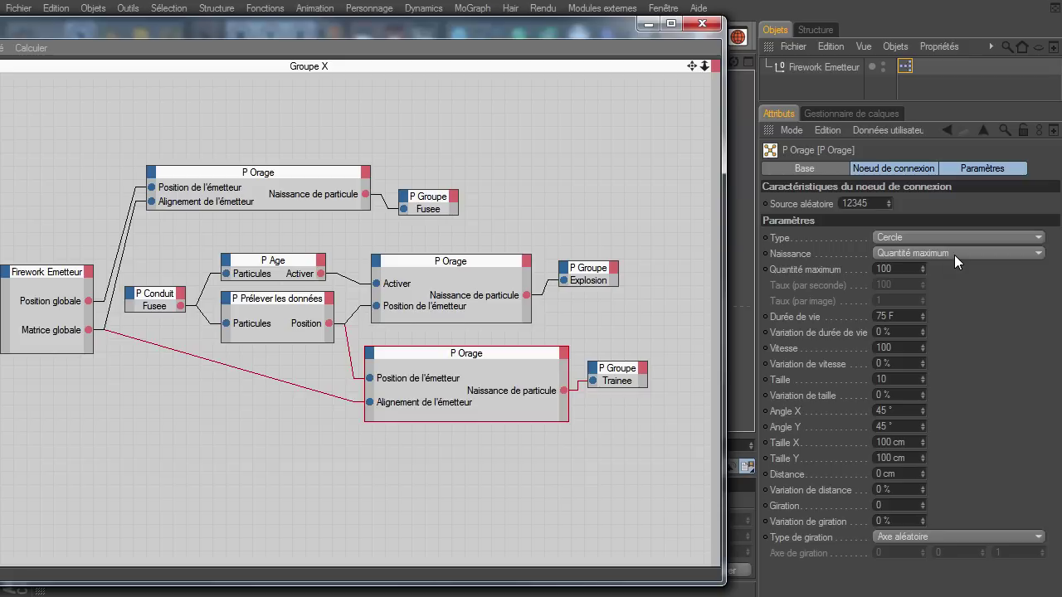
click(915, 271)
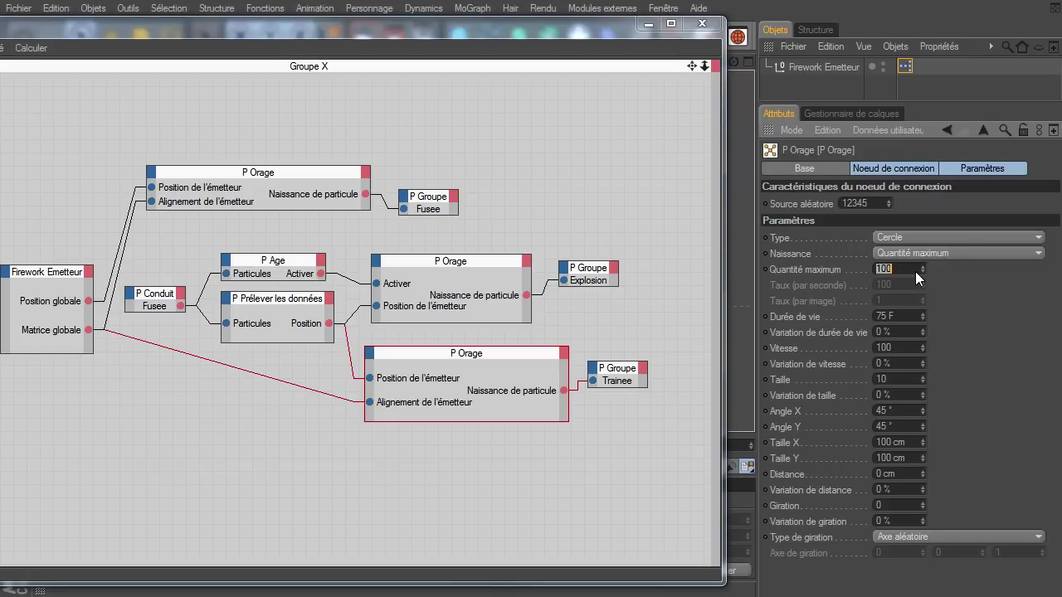
text(2000)
click(896, 314)
text(4)
Set the third P Orage's Angle X and Y to 50° and Taille X and Y to 10 cm, and close XPresso
click(914, 412)
text(5)
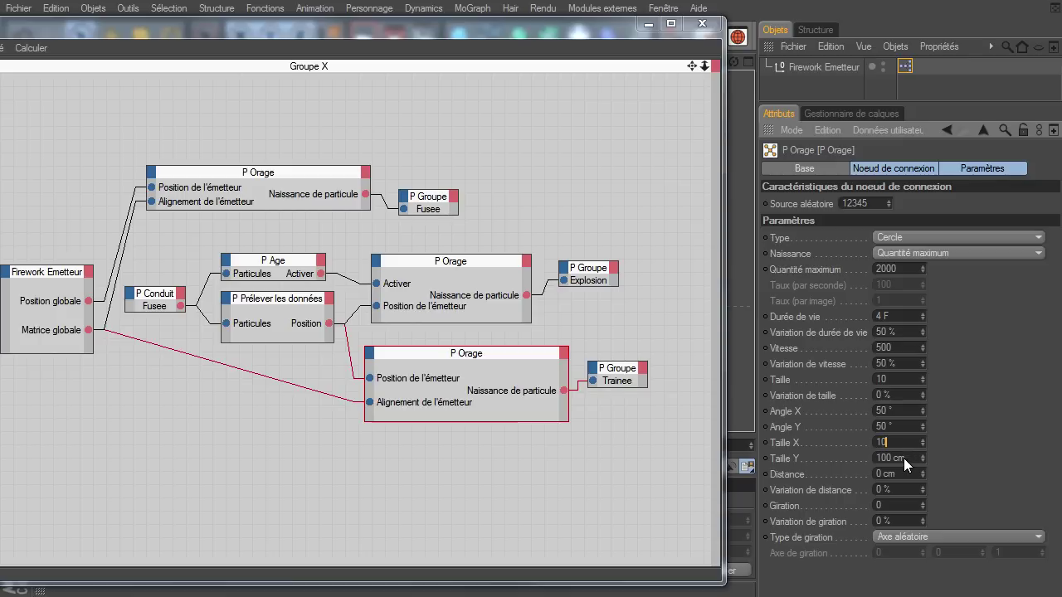
text(10)
key(Return)
click(702, 23)
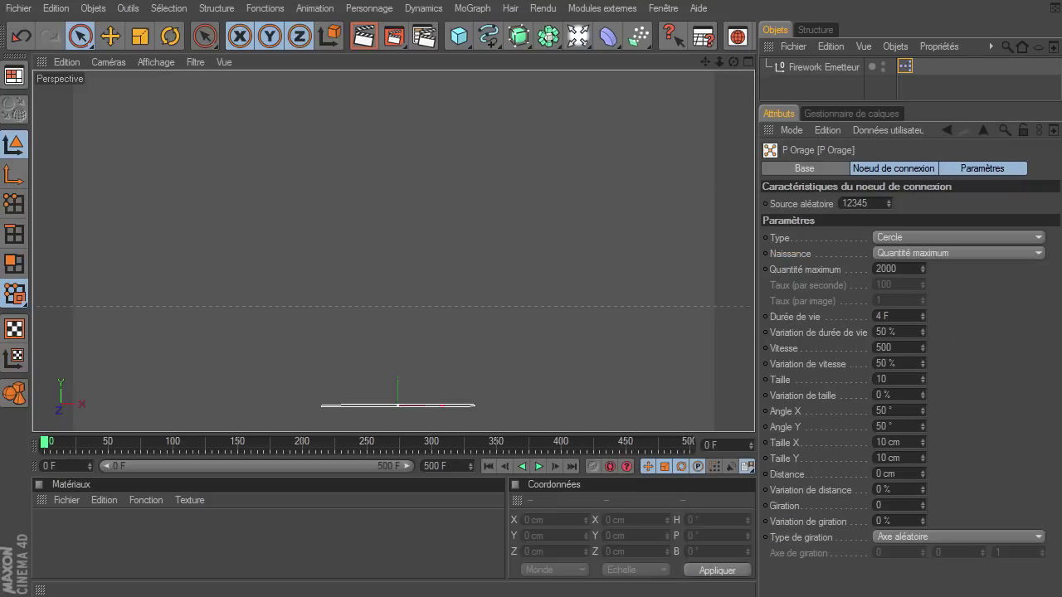
Play the animation to check the rockets' trails and explosions, and stop it
click(538, 465)
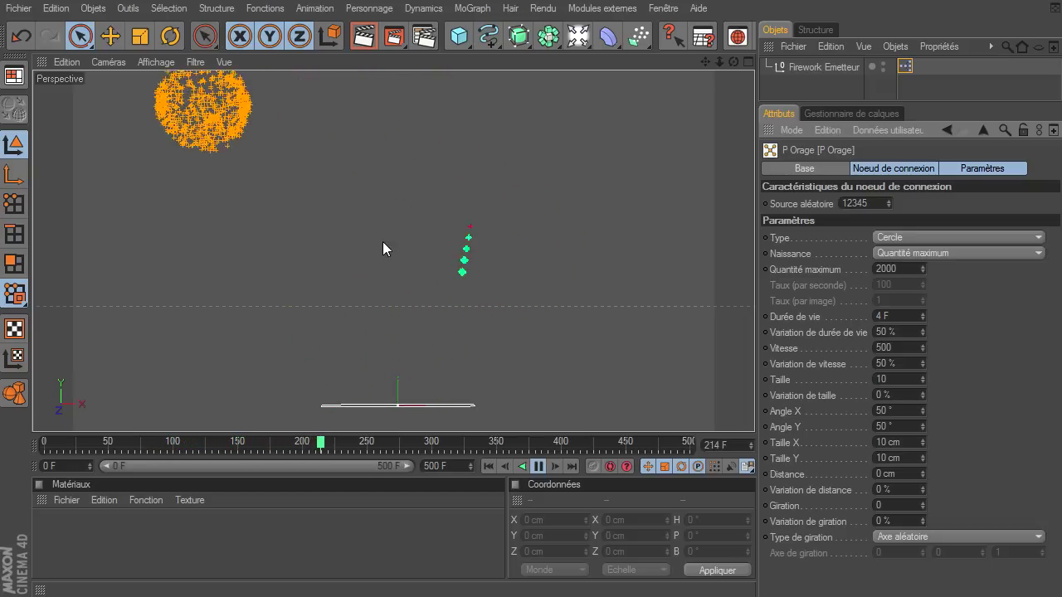
click(539, 467)
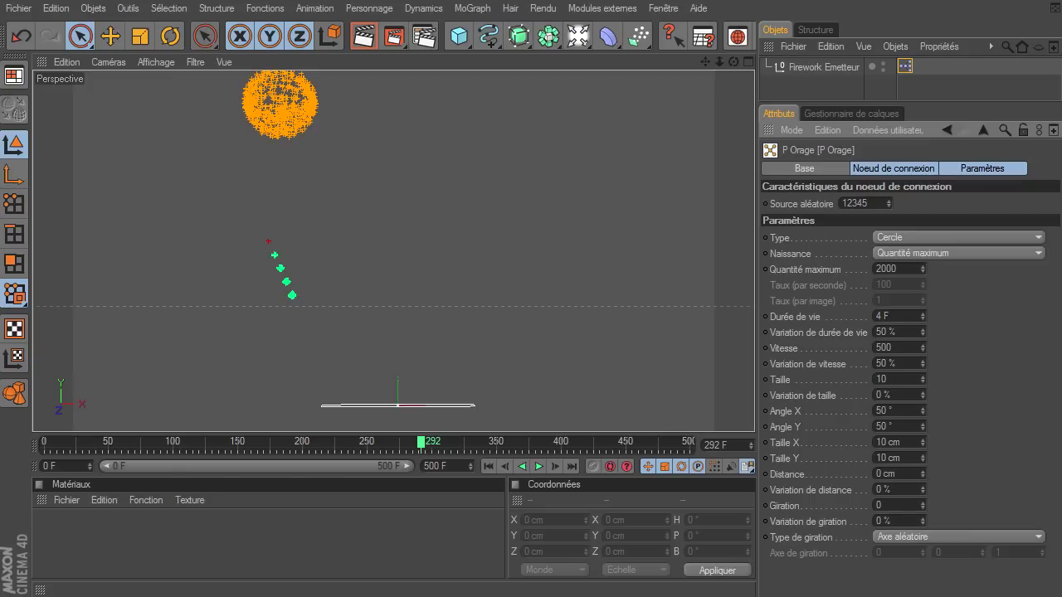
Reopen the Firework Emetteur's XPresso graph and add a Vélocité de l'émetteur input to the third P Orage
double_click(905, 66)
drag(606, 132, 553, 20)
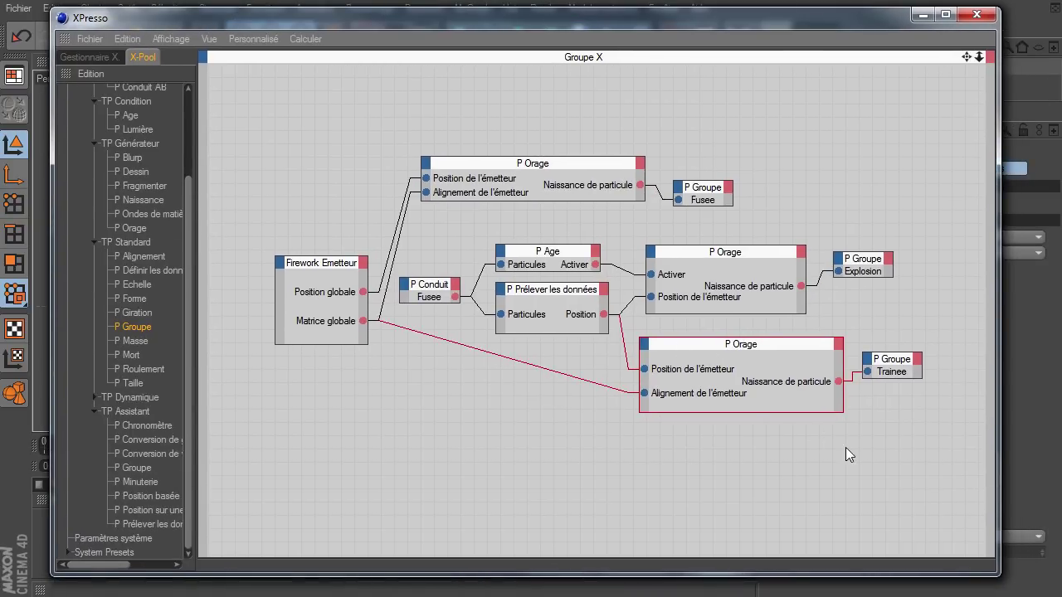
click(642, 351)
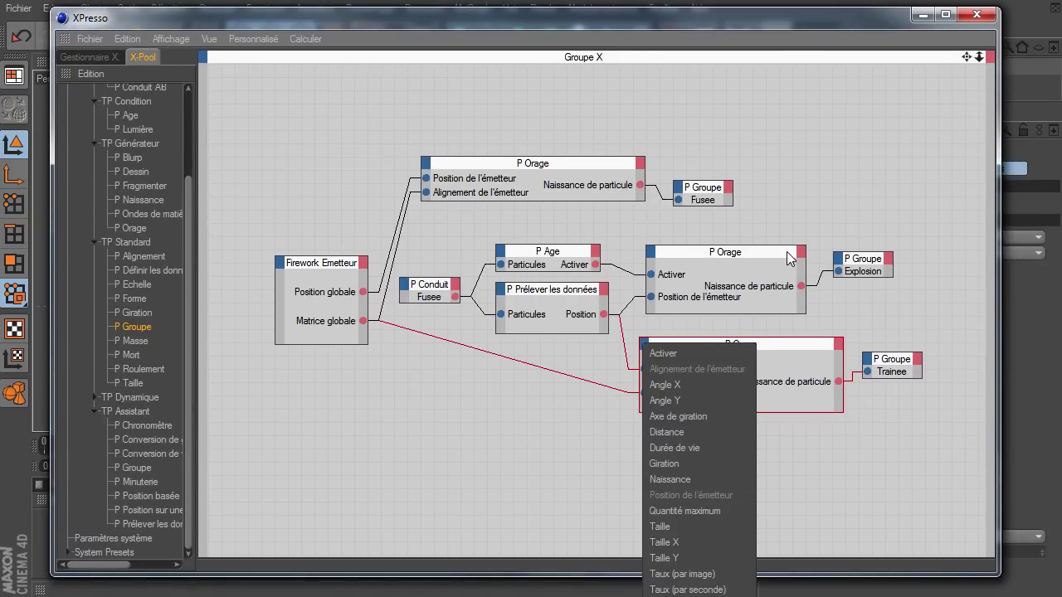
scroll(788, 410, down, 5)
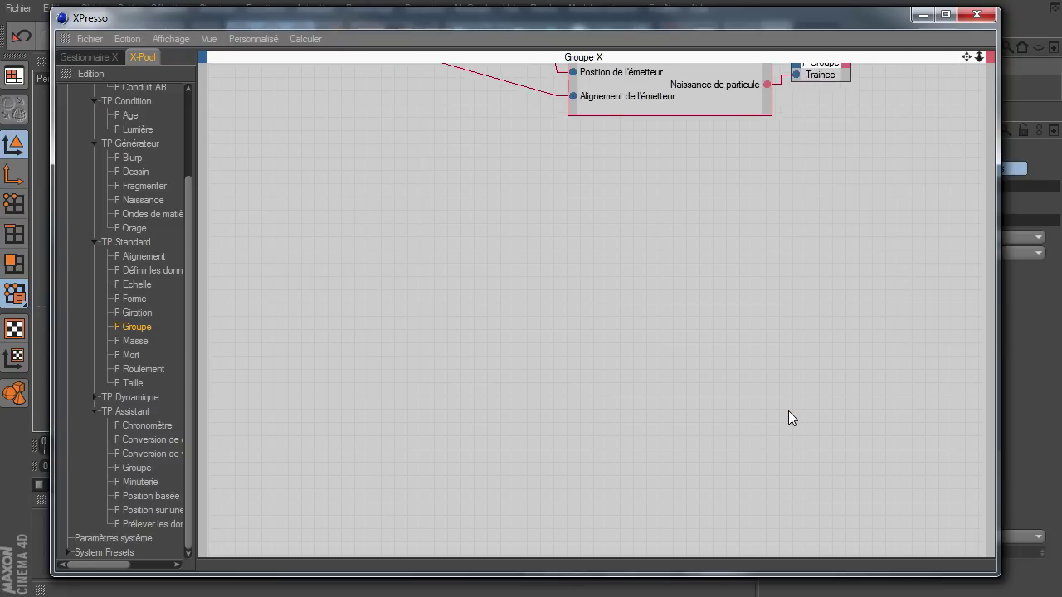
click(606, 78)
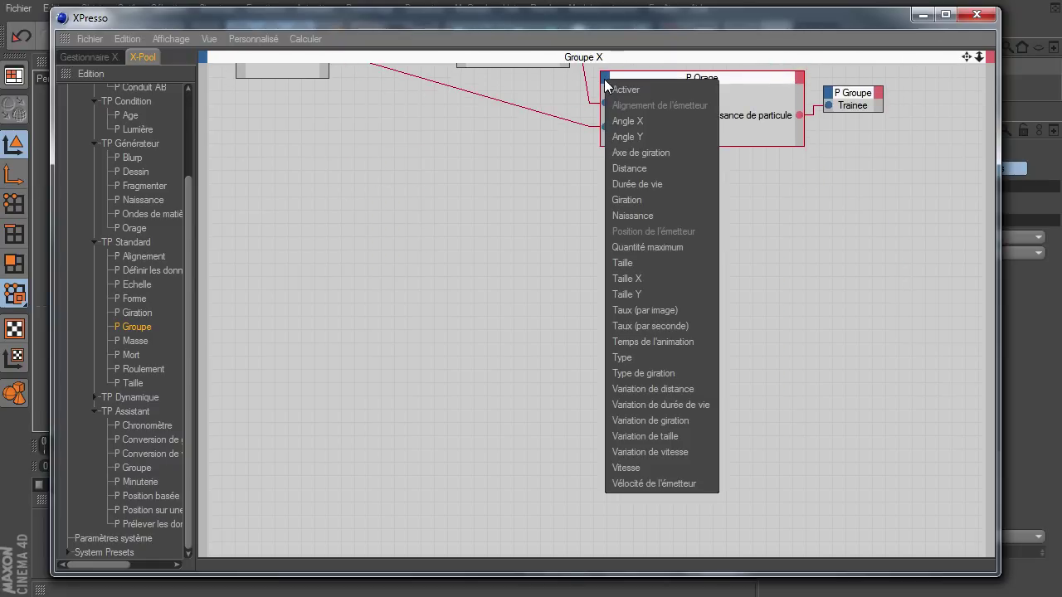
click(668, 482)
Add a Vélocité output to P Prélever les données, connect it to the third P Orage's Vélocité de l'émetteur, and move that emitter slightly up
scroll(788, 410, up, 1)
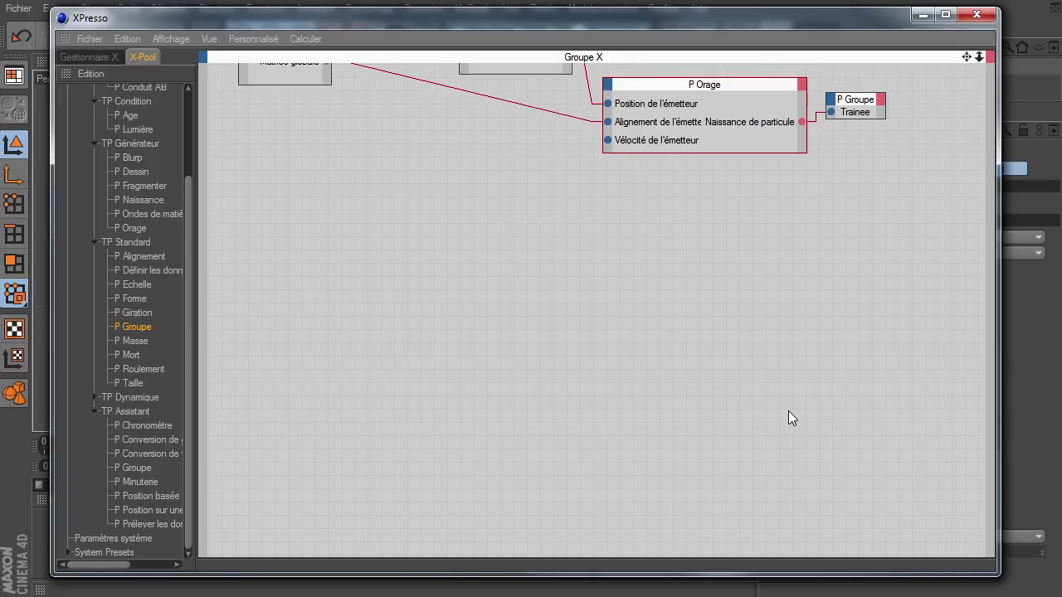
scroll(788, 418, up, 4)
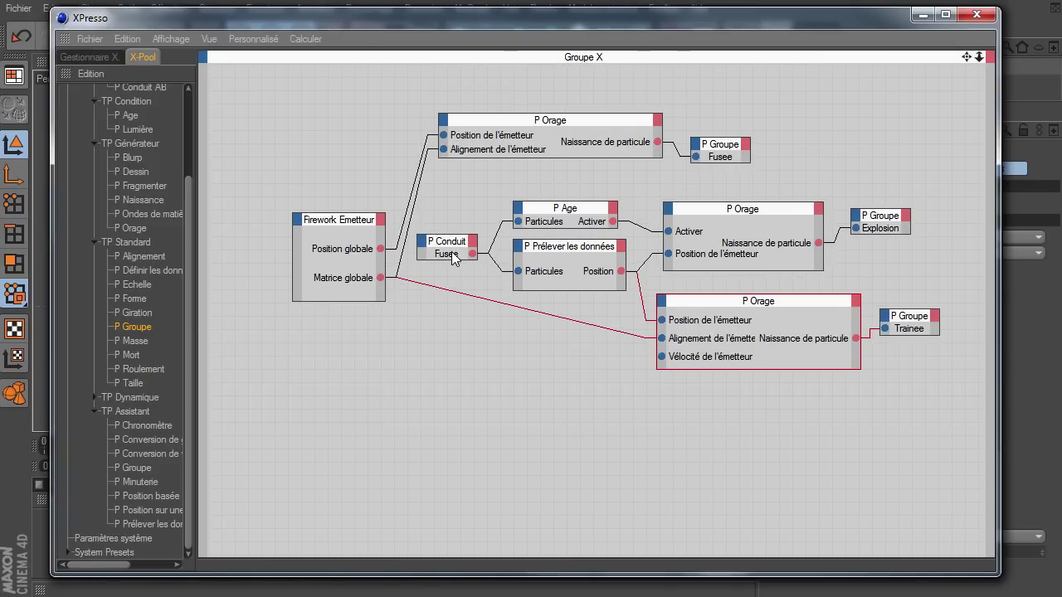
click(622, 248)
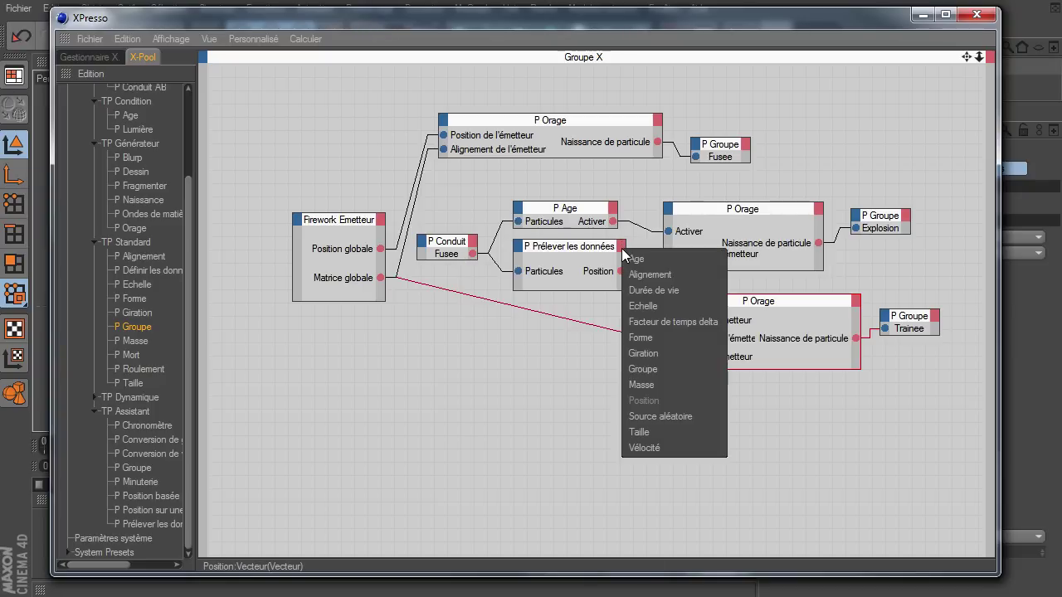
click(651, 448)
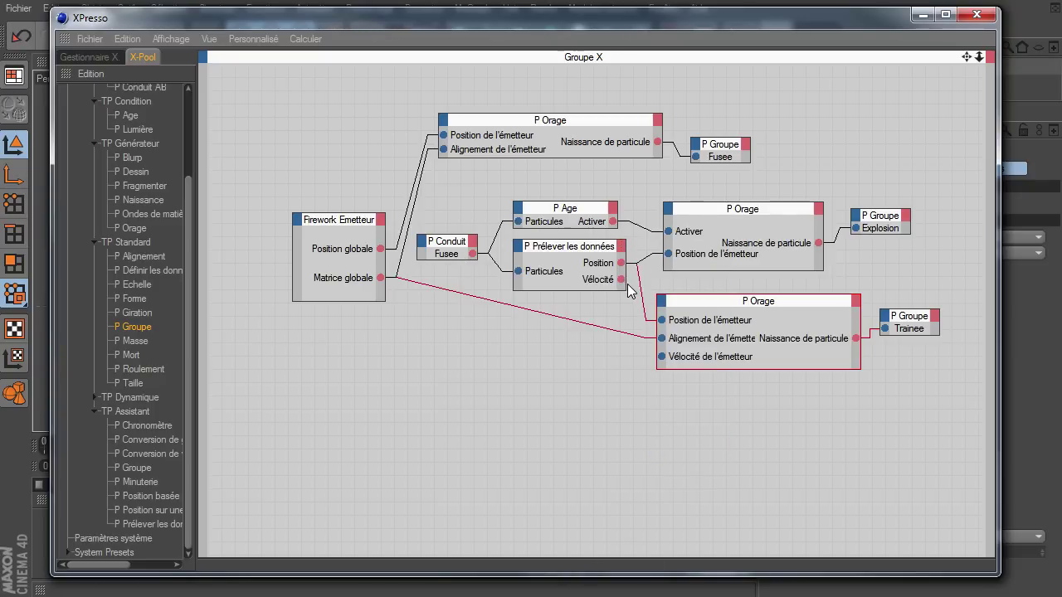
drag(620, 281, 687, 338)
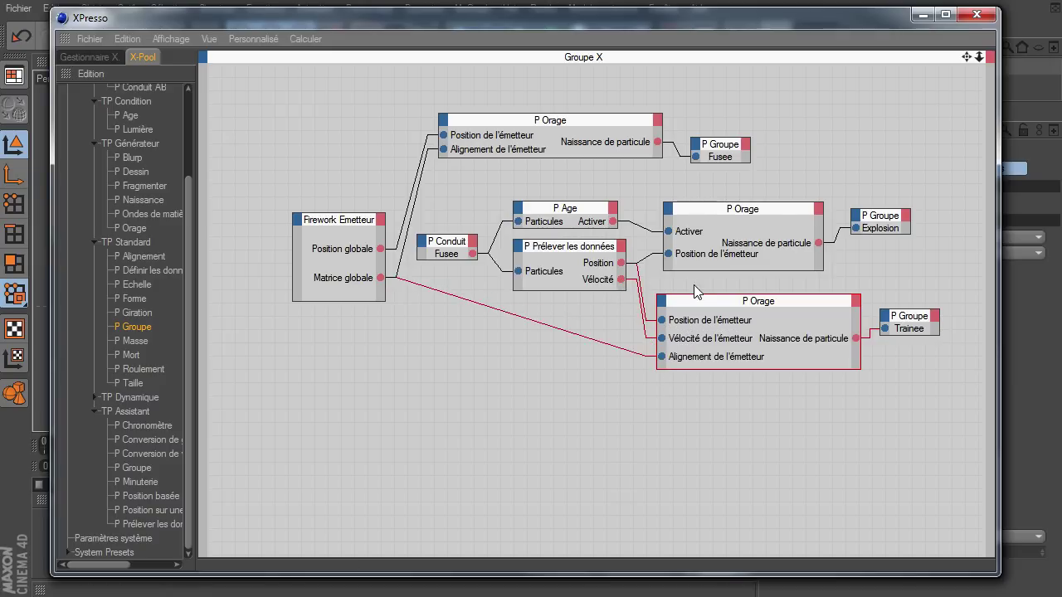
drag(693, 296, 695, 279)
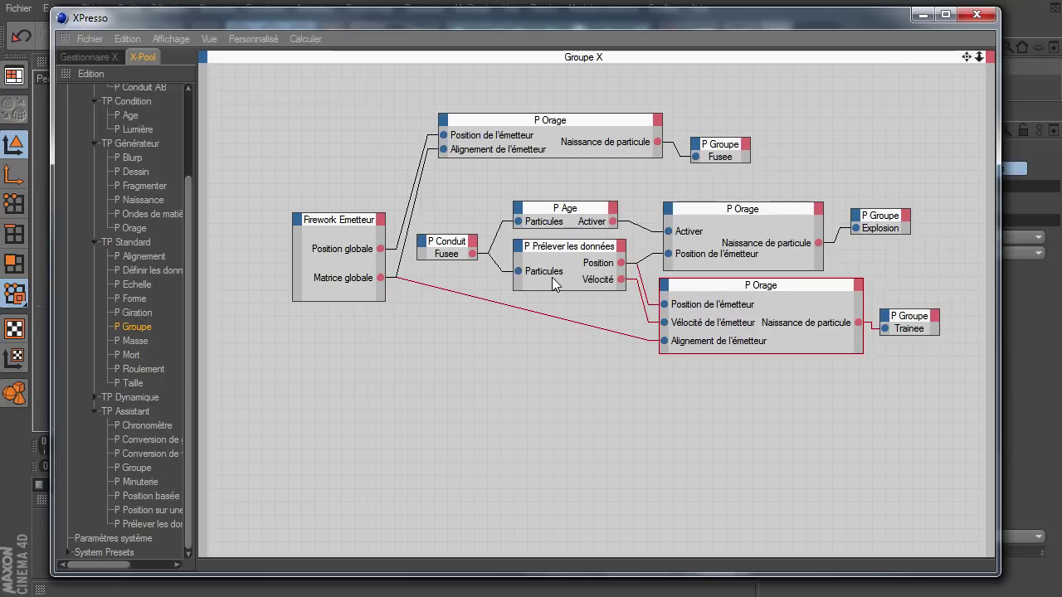
Rearrange the Firework Emetteur, first P Orage, Fusee P Groupe, P Conduit, P Age and P Prélever les données nodes into a tidier layout
drag(346, 221, 274, 248)
drag(535, 121, 469, 129)
drag(714, 158, 644, 142)
drag(452, 242, 389, 272)
drag(554, 207, 478, 218)
drag(530, 257, 451, 260)
drag(390, 278, 390, 250)
drag(506, 221, 514, 219)
drag(511, 265, 517, 267)
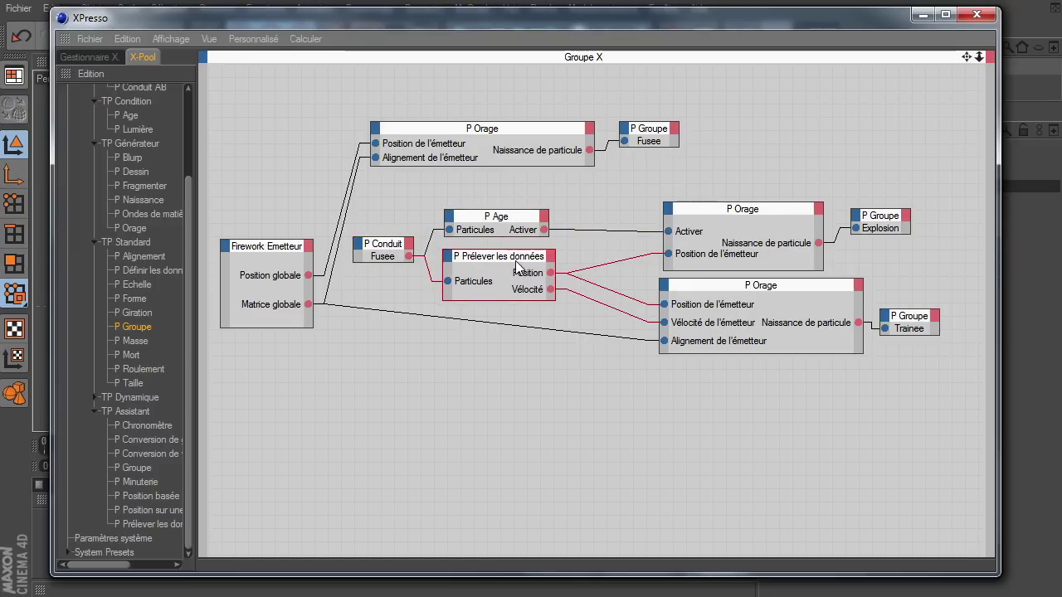
Move the second and third P Orage nodes and their P Groupe nodes closer to the rest, fit both emitters' sizes, and close XPresso
drag(732, 214, 653, 199)
mouse_move(872, 217)
mouse_down()
mouse_move(797, 203)
mouse_move(872, 209)
mouse_move(863, 209)
mouse_up()
double_click(669, 197)
double_click(749, 287)
drag(749, 287, 683, 286)
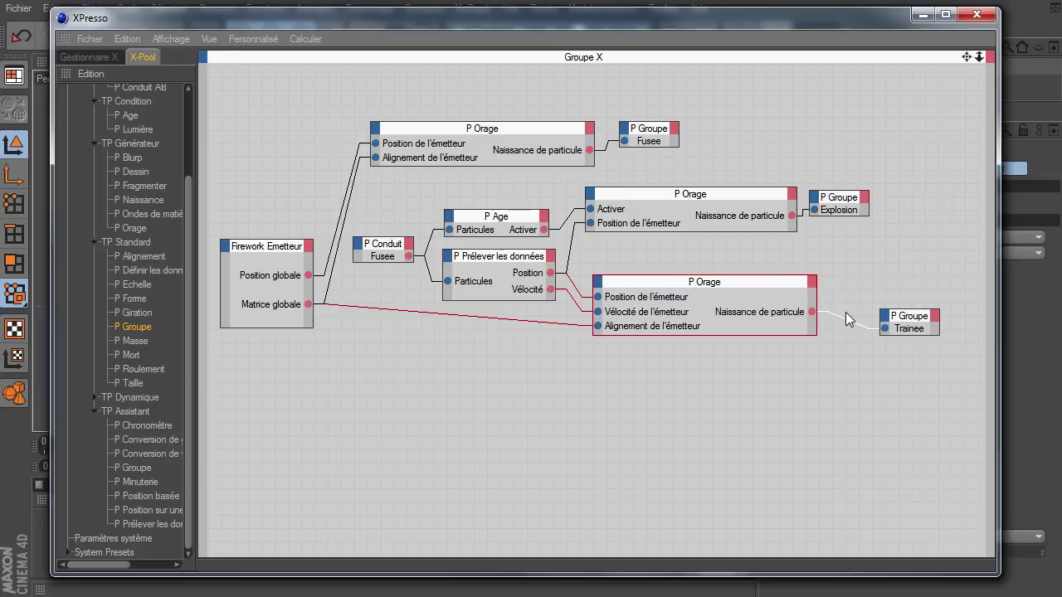
drag(903, 319, 868, 305)
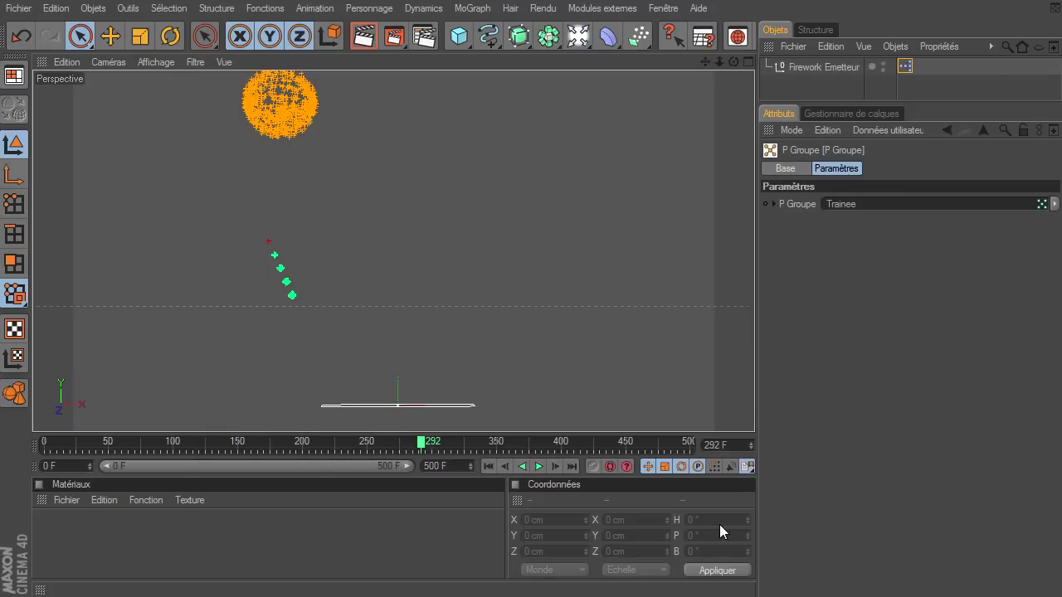
Play the animation from the first frame to check the denser rocket trails, and return to the first frame
click(488, 466)
click(539, 466)
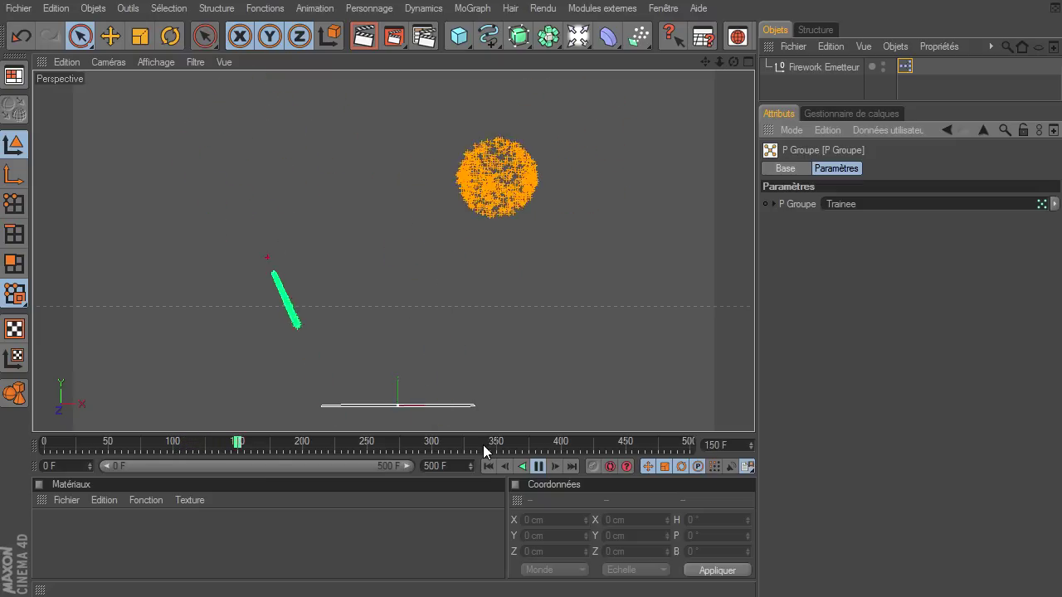
click(540, 471)
click(540, 466)
click(539, 466)
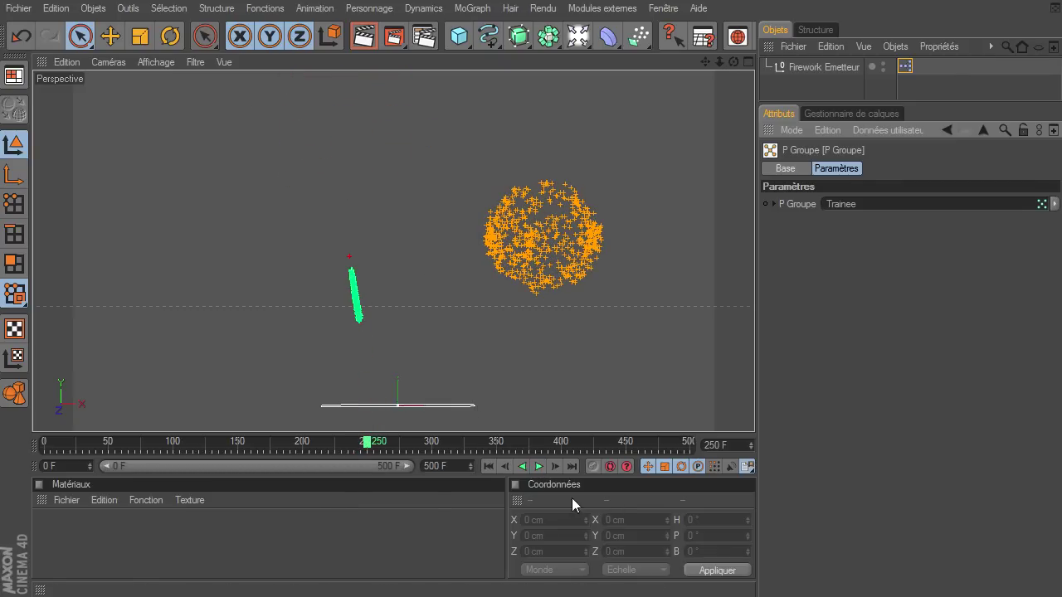
click(488, 466)
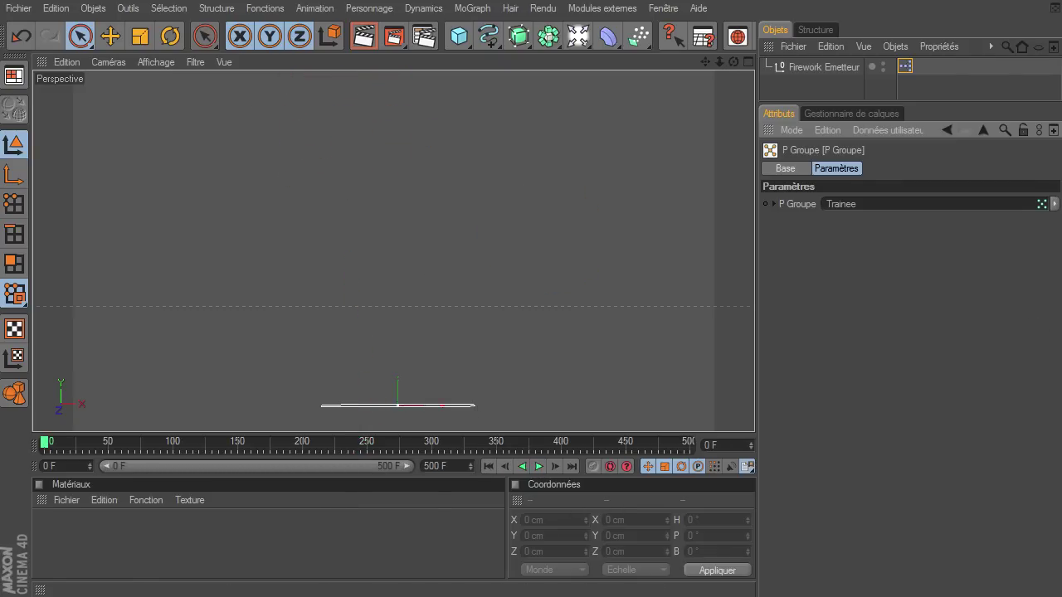
Reopen the Firework Emetteur's XPresso expression and shift the Explosion P Groupe node slightly away from its P Orage emitter
double_click(904, 66)
drag(495, 17, 476, 26)
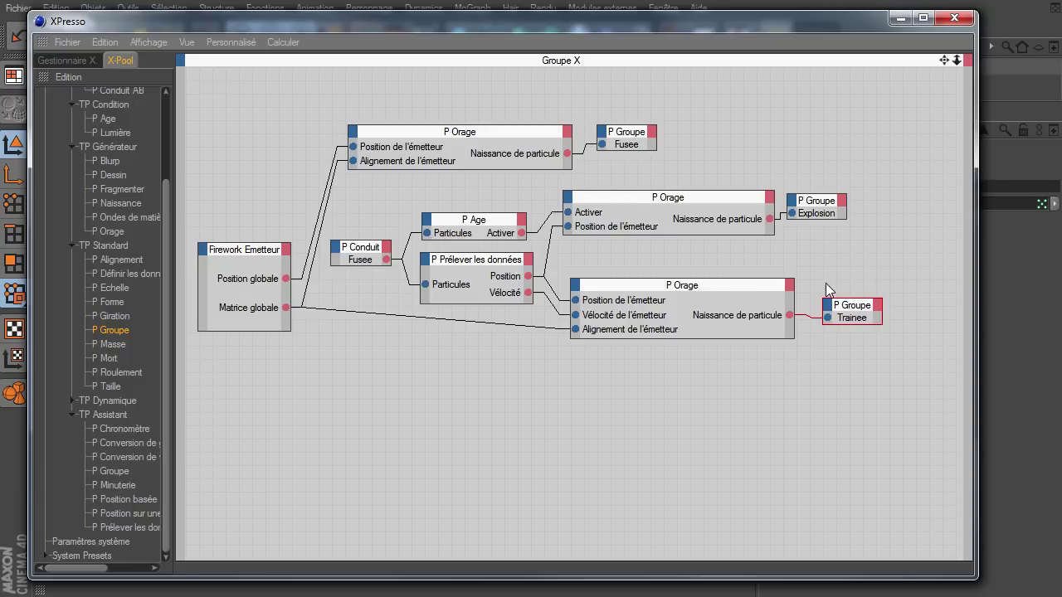
click(818, 212)
drag(818, 207, 830, 206)
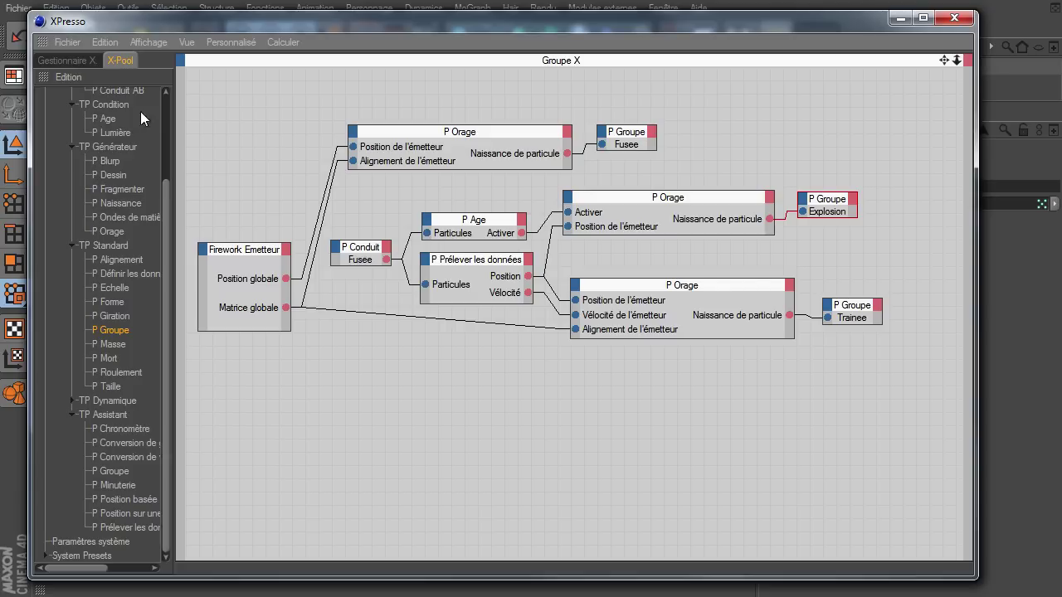
Add a P Conduit node below Firework Emetteur and assign it the Explosion group from the Thinking Particles settings
click(165, 92)
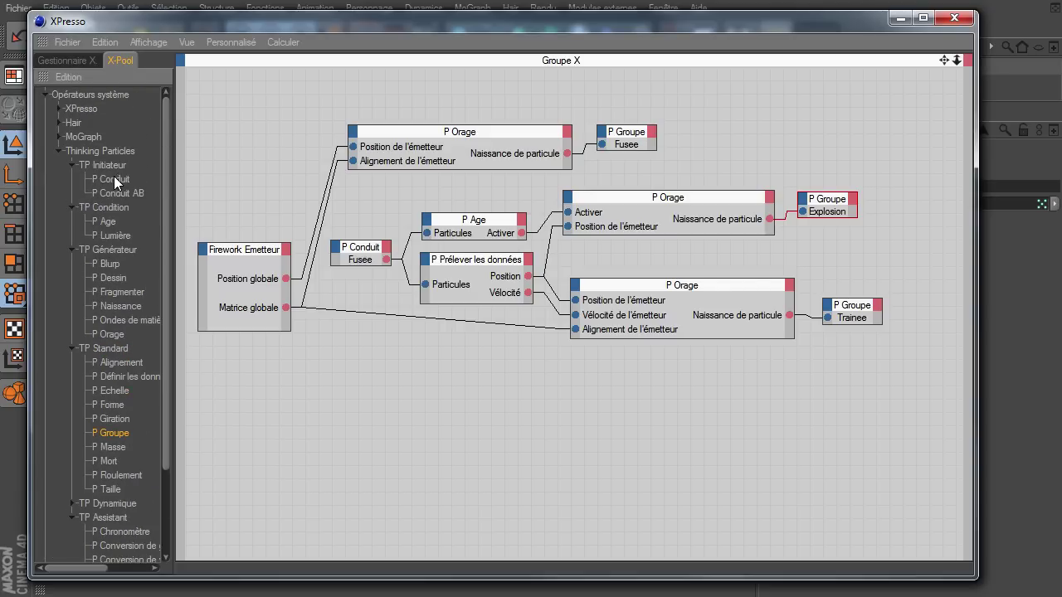
drag(243, 426, 247, 423)
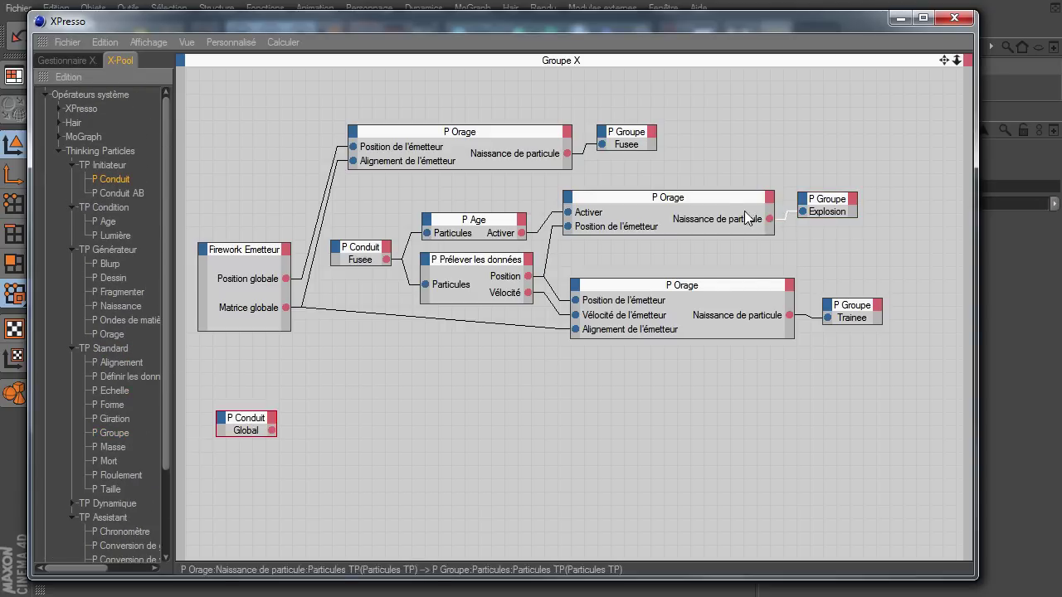
drag(85, 22, 127, 194)
click(93, 9)
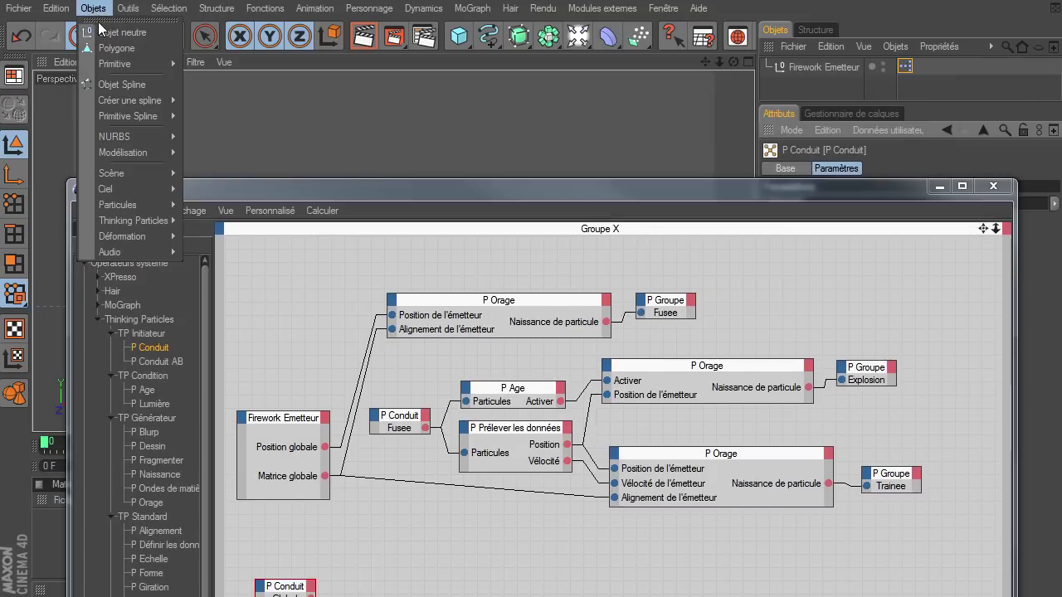
mouse_move(141, 220)
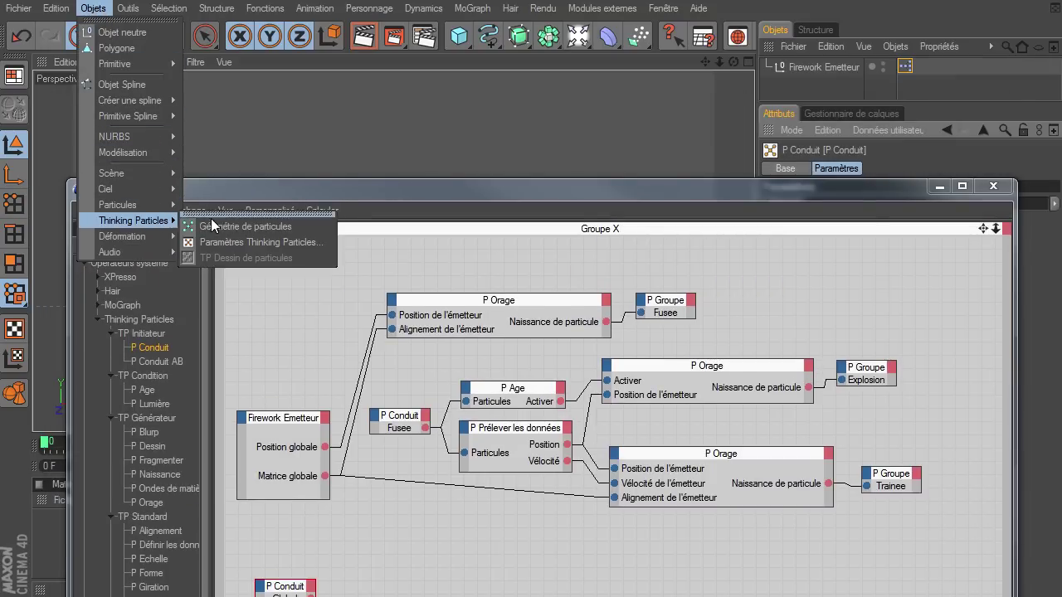
click(234, 243)
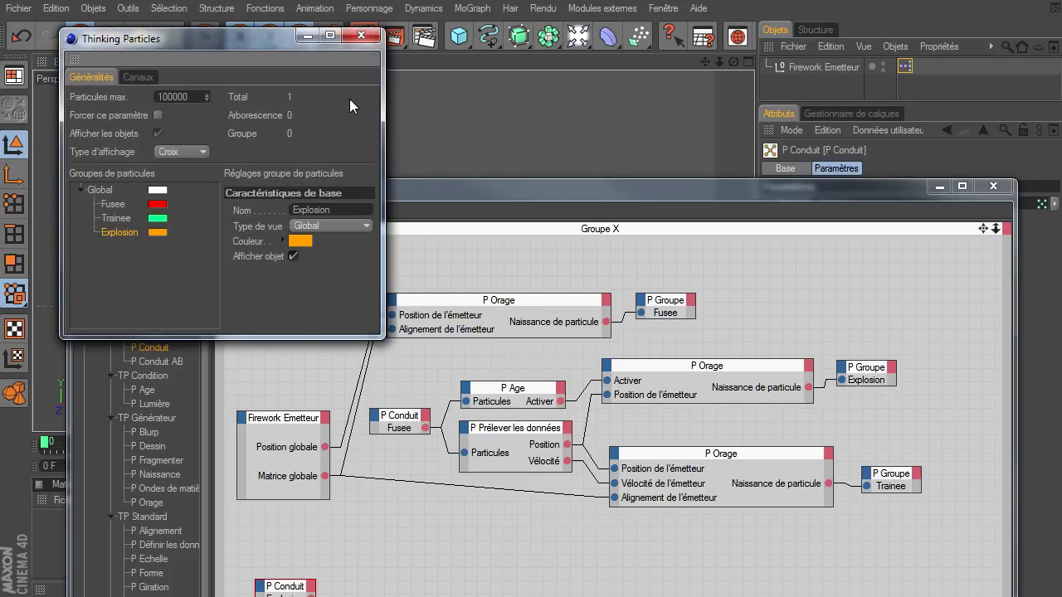
click(362, 36)
Add a P Bulles node fed by the Explosion P Conduit, and place a P Gravité node just below it
drag(491, 193, 441, 53)
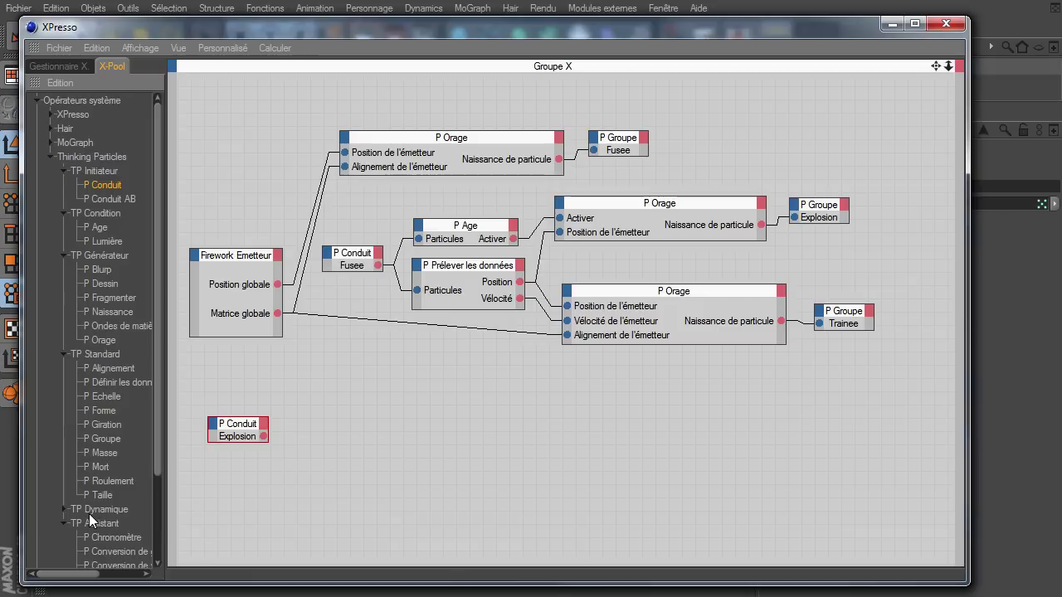
click(63, 508)
scroll(63, 503, down, 5)
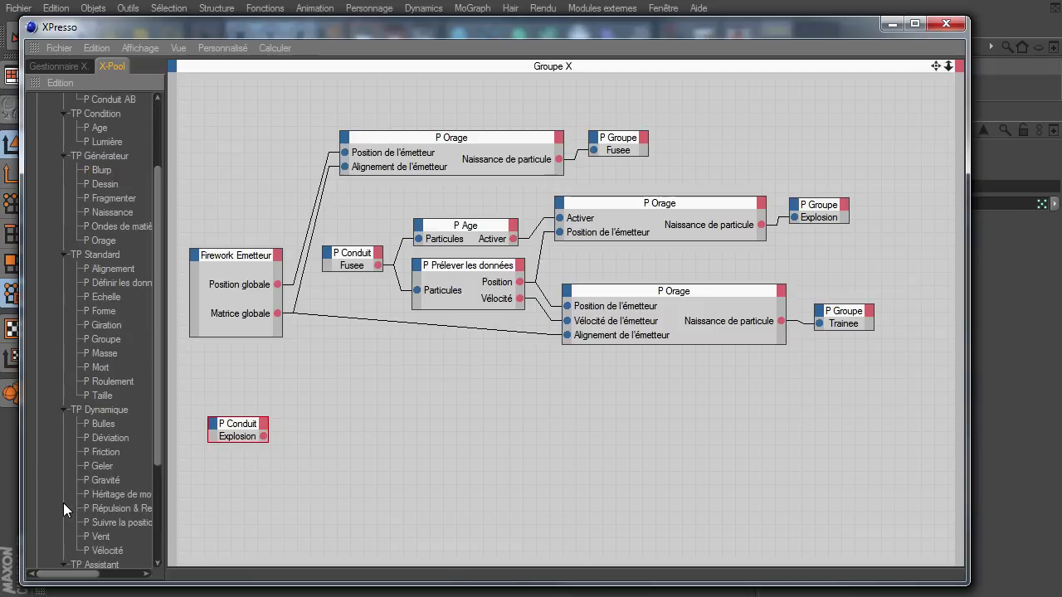
drag(91, 323, 264, 437)
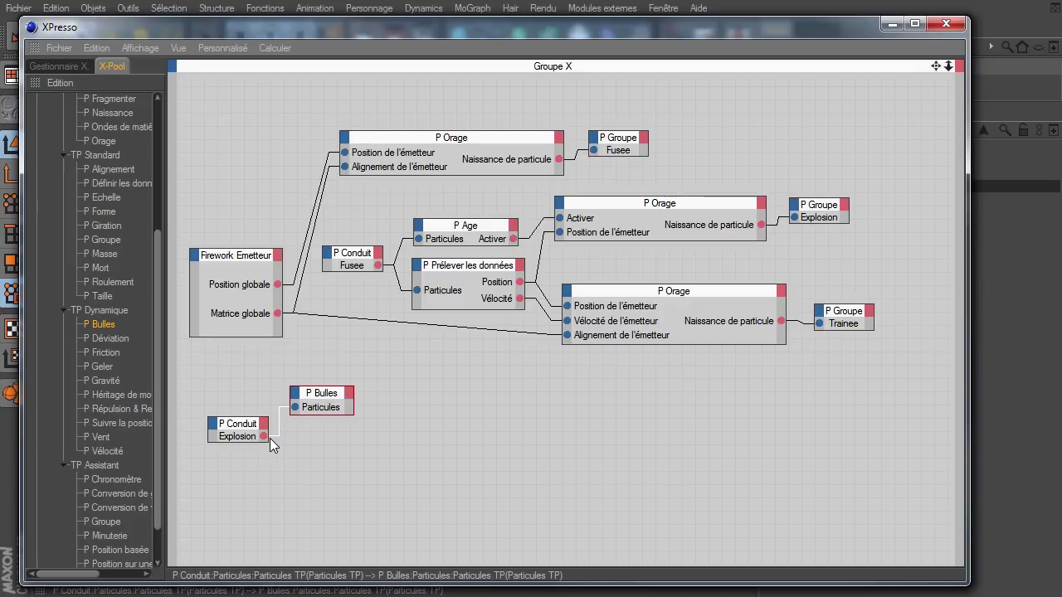
drag(96, 382, 335, 448)
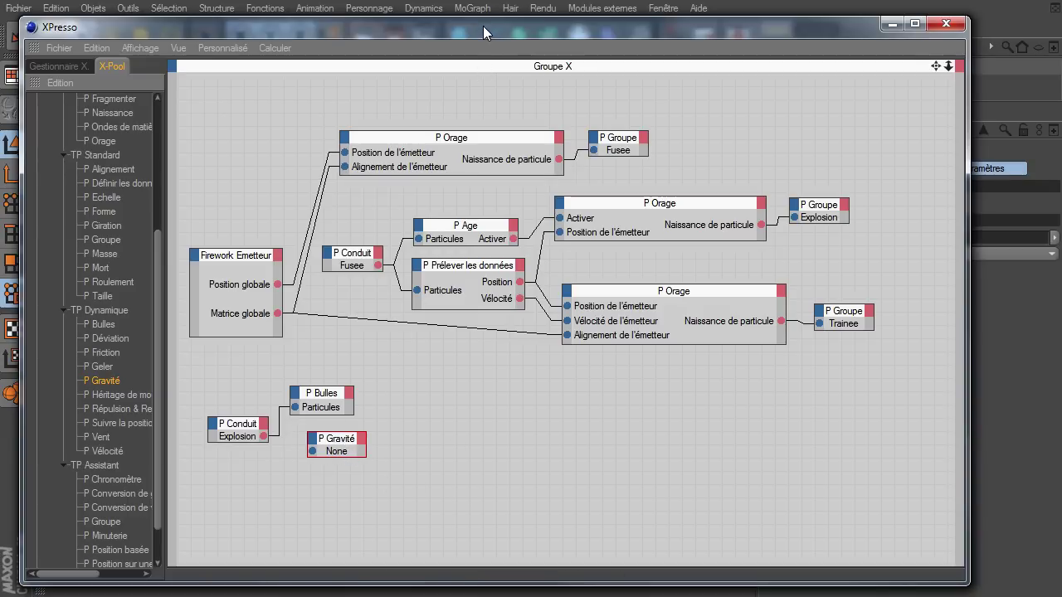
Create a null object in the scene and rename it Gravité
drag(483, 26, 657, 488)
drag(527, 42, 855, 108)
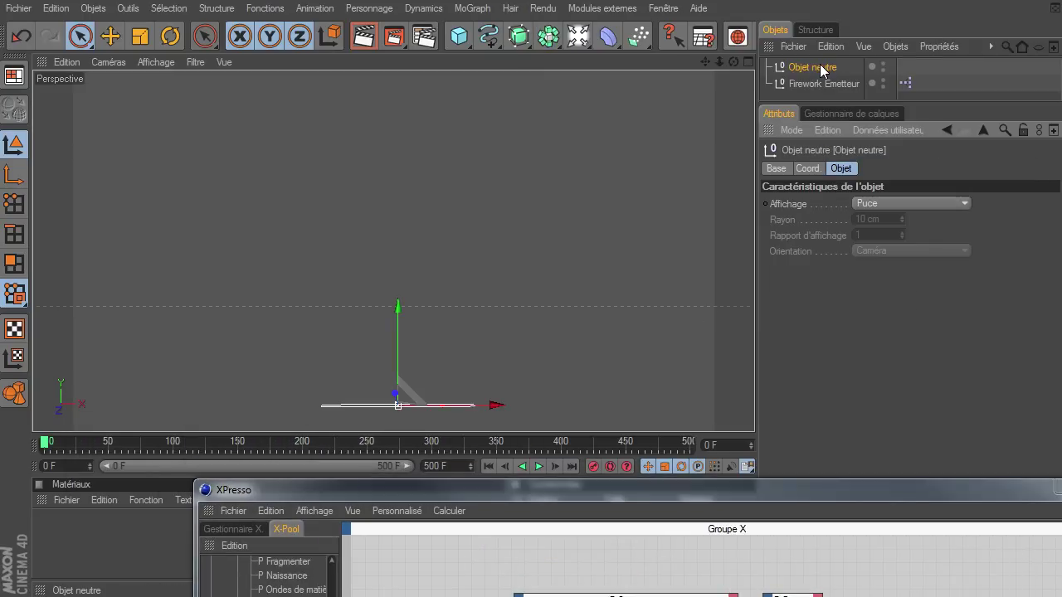
double_click(820, 67)
text(Gravité)
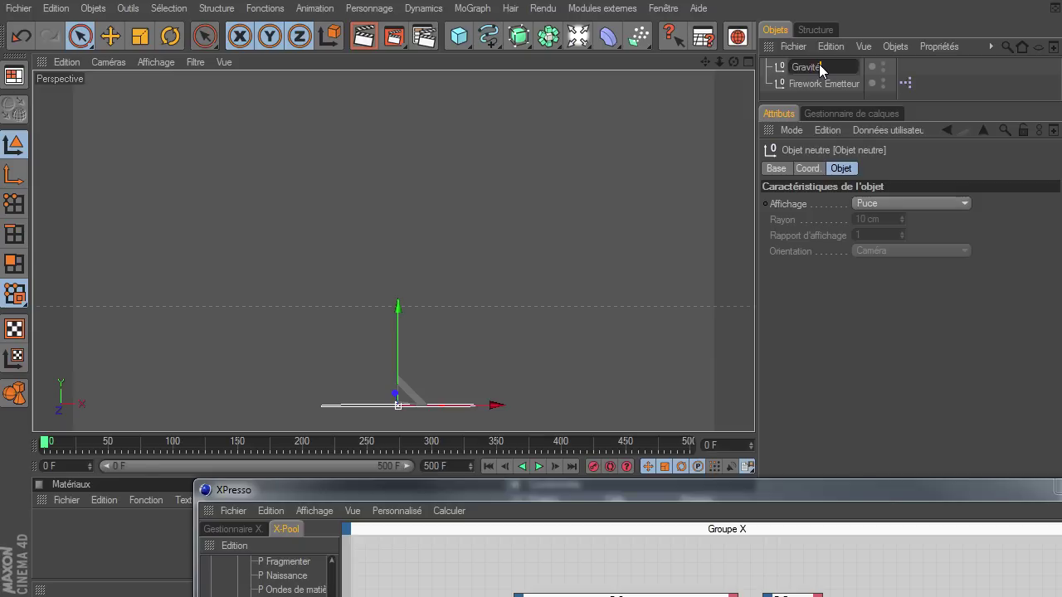
key(Return)
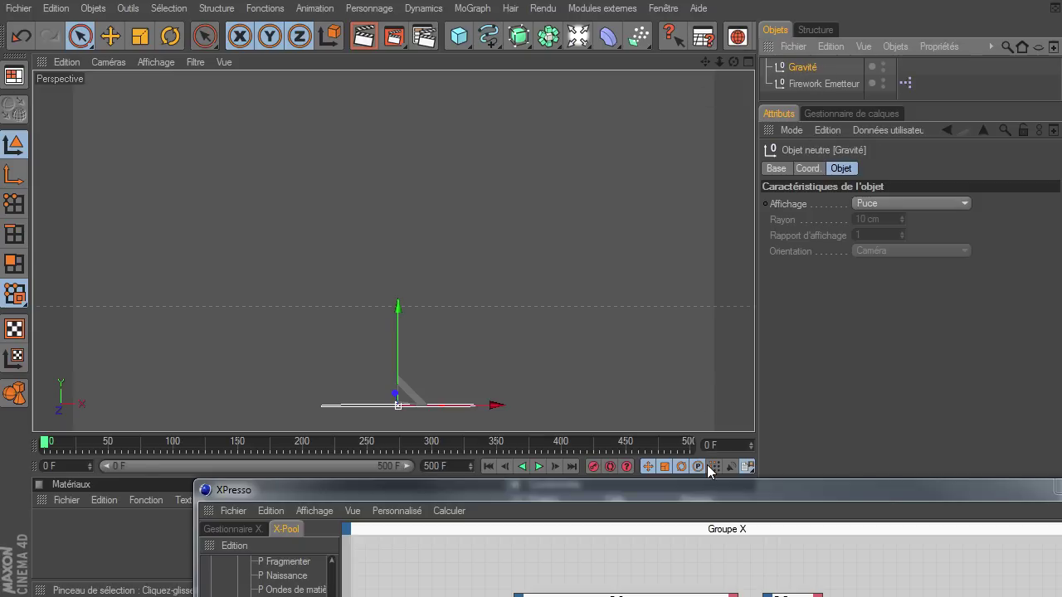
Assign the Gravité null to the P Gravité node, connect the Explosion P Conduit to its input, and close XPresso
drag(709, 495, 533, 118)
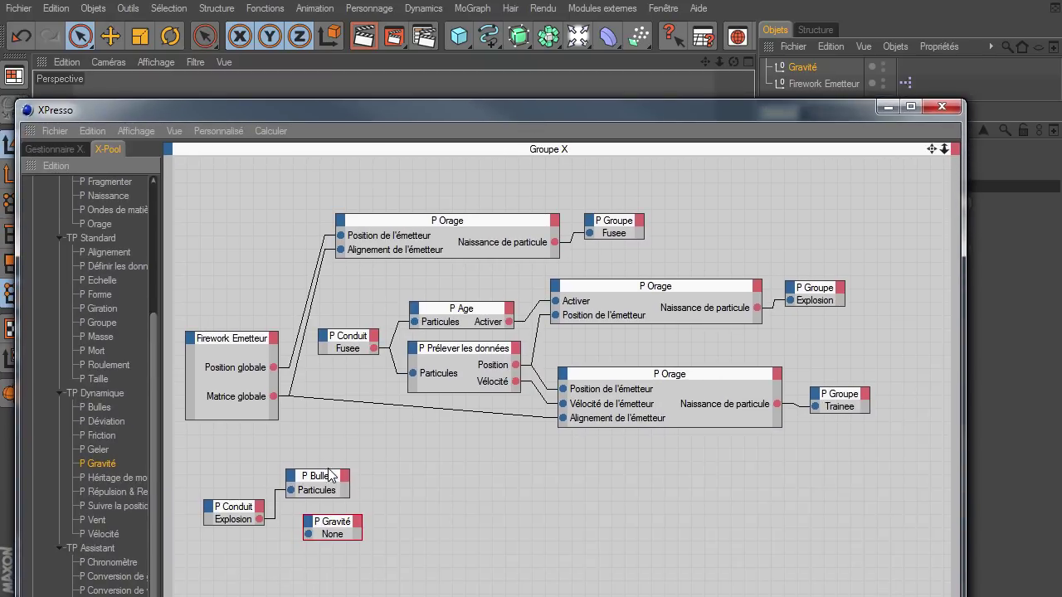
drag(802, 71, 781, 98)
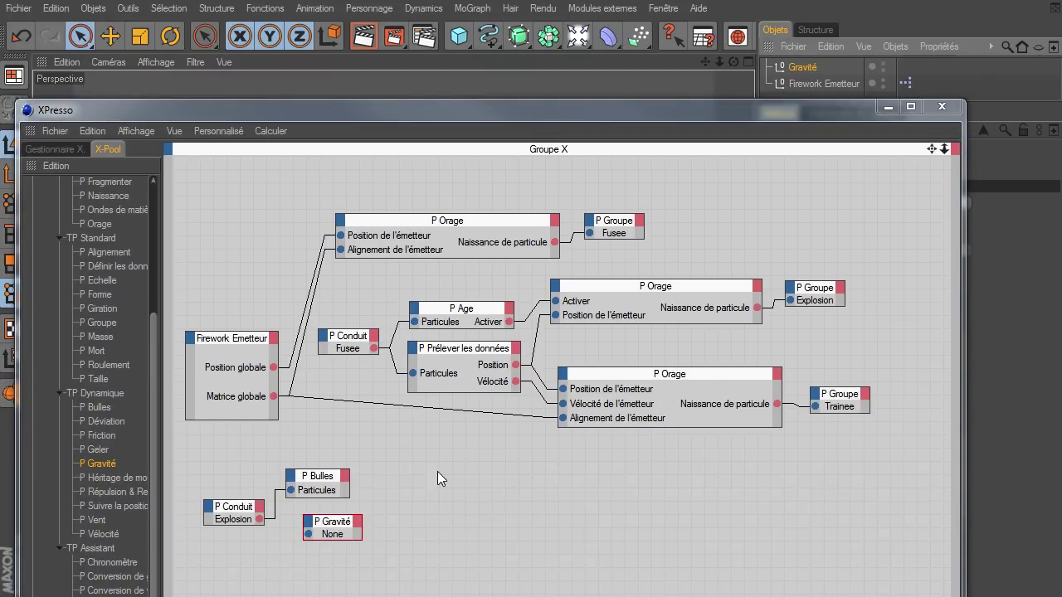
drag(461, 110, 506, 2)
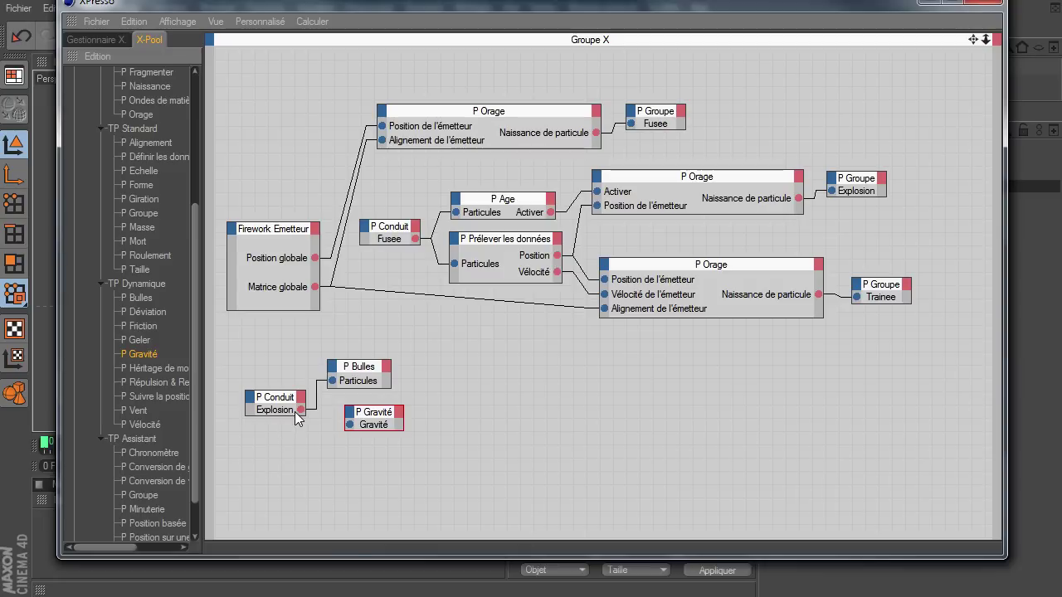
drag(347, 424, 348, 424)
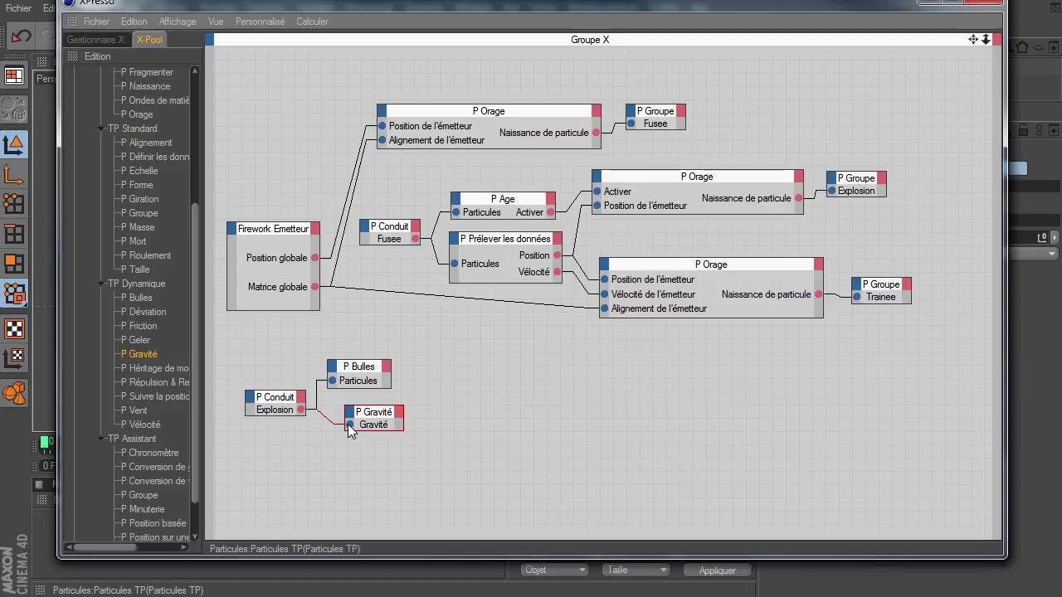
key(alt+F4)
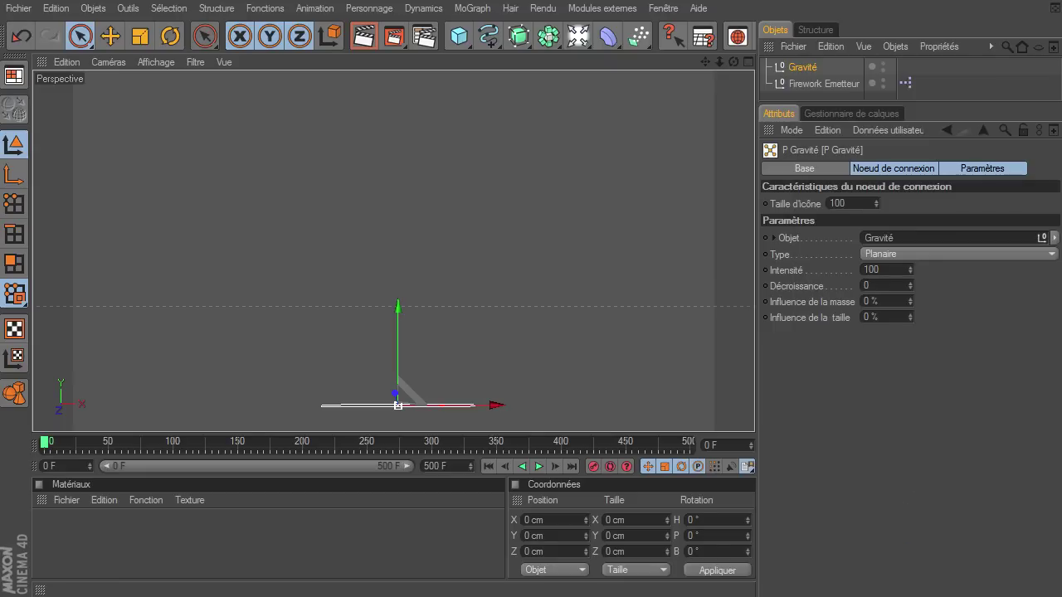
Raise the Gravité null to about 2093 cm in Y, rotate its pitch to -90°, and deselect it
click(800, 66)
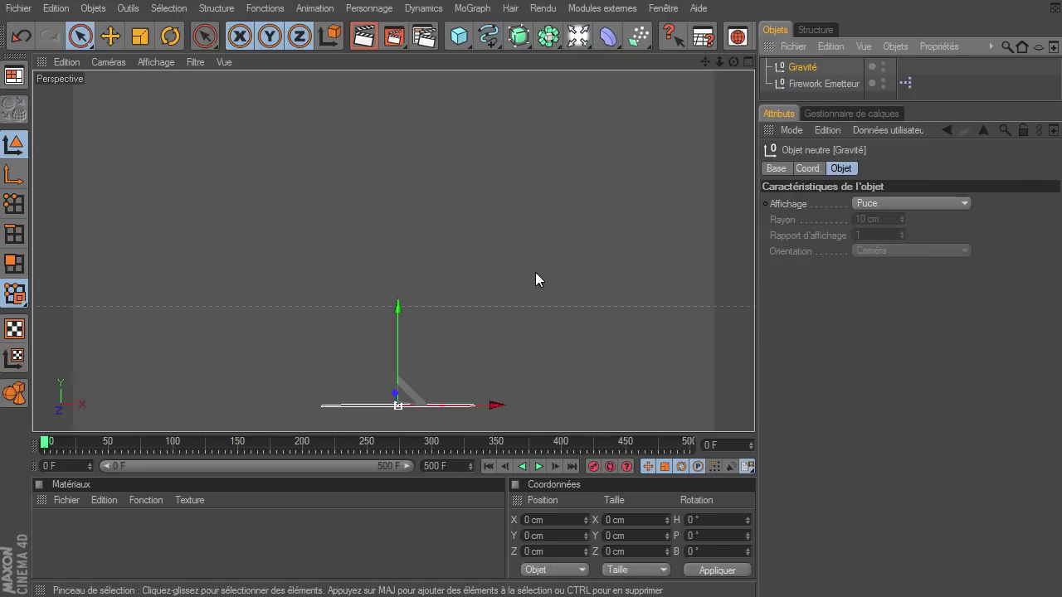
drag(398, 320, 754, 411)
drag(733, 61, 753, 410)
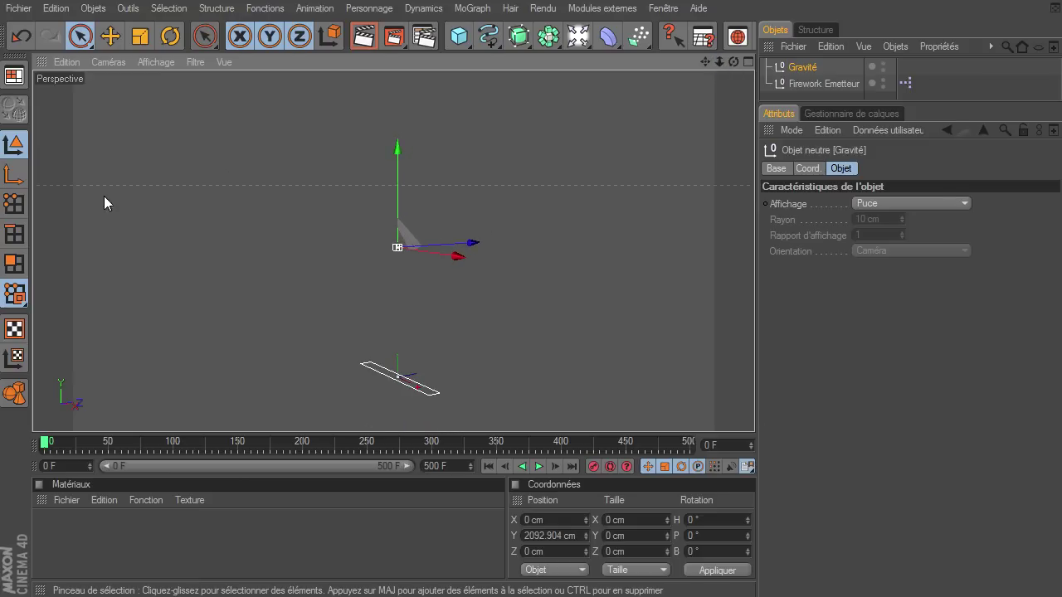
click(171, 36)
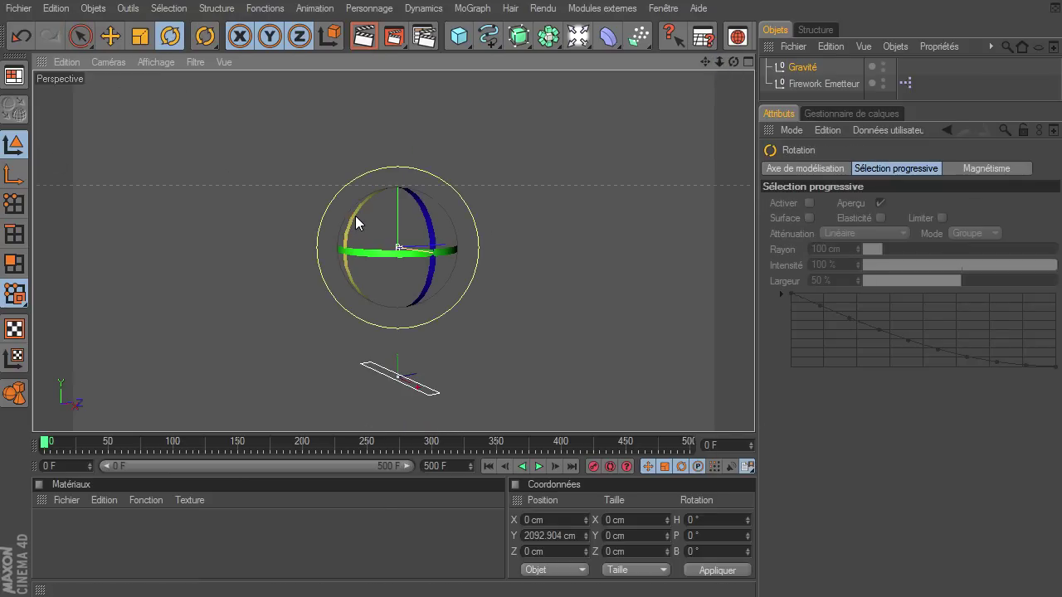
drag(354, 221, 439, 166)
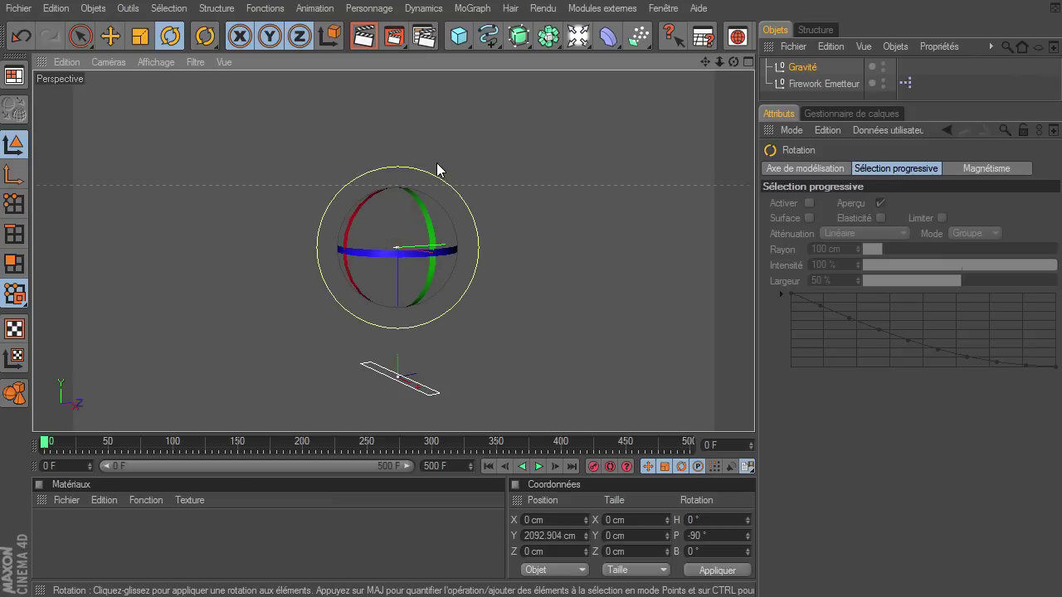
click(397, 256)
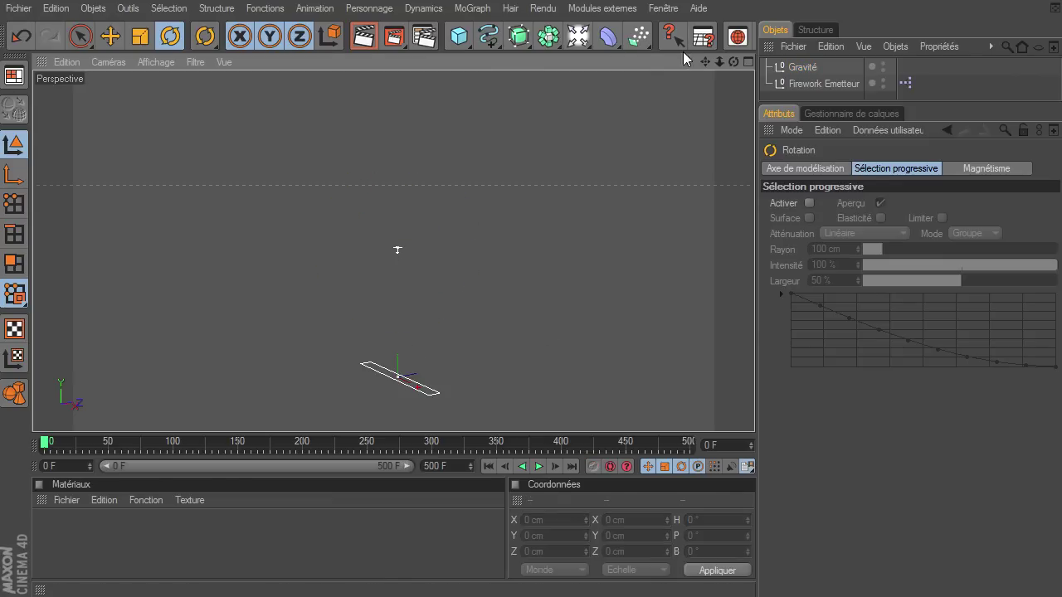
Play the animation from a frontal view to check the bubble and gravity effects on the explosions, and return to the first frame
drag(733, 62, 754, 411)
drag(709, 66, 754, 410)
click(538, 466)
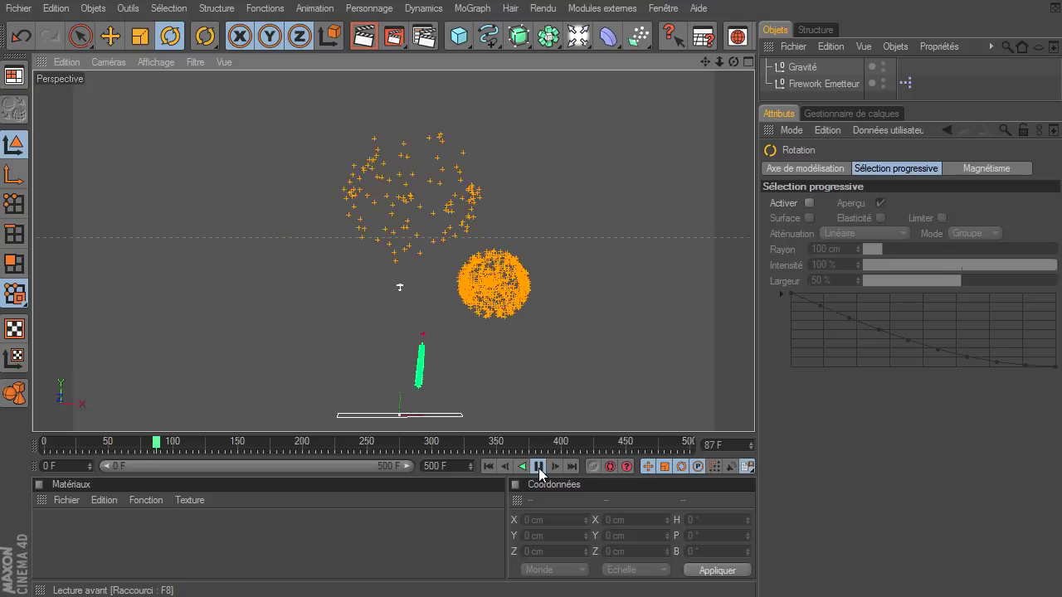
click(539, 466)
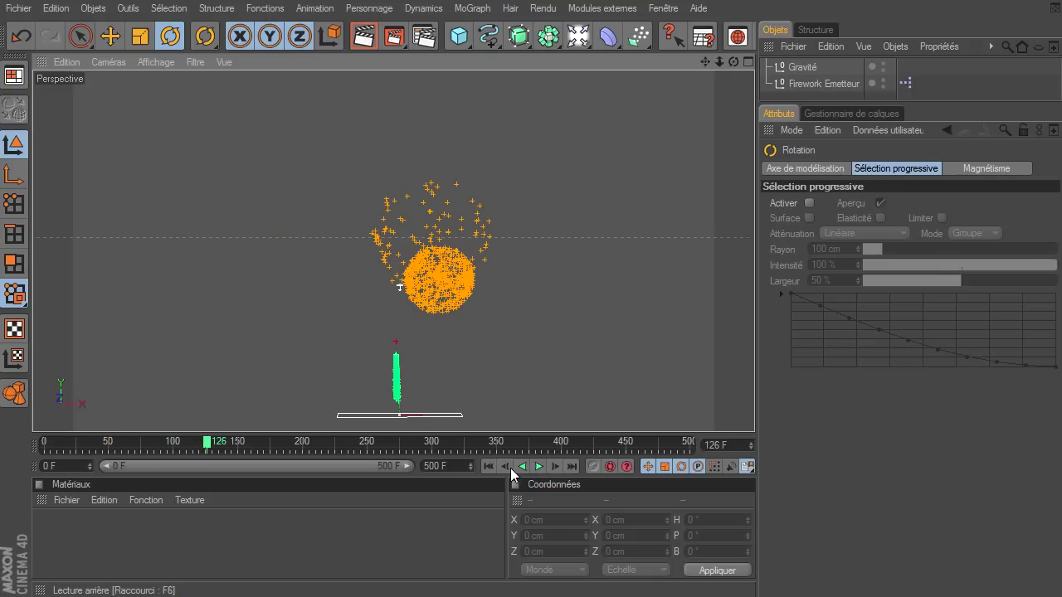
click(488, 466)
Reopen XPresso and set the P Bulles node's Amplitude to 50, Variation d'amplitude to 20 % and Vitesse to 20 %
double_click(905, 83)
drag(593, 160, 201, 7)
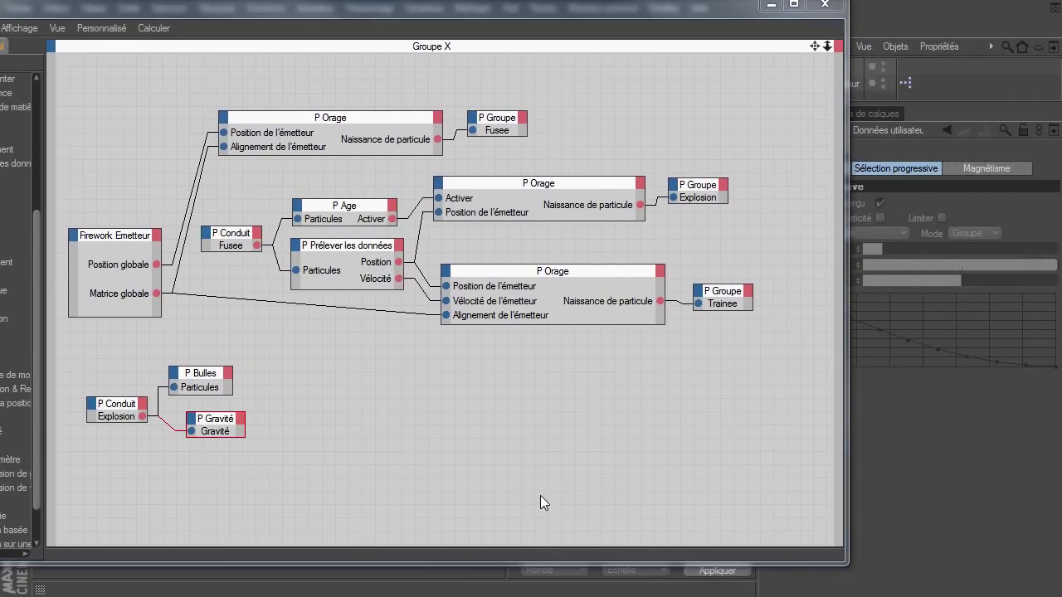
click(208, 375)
drag(529, 18, 423, 15)
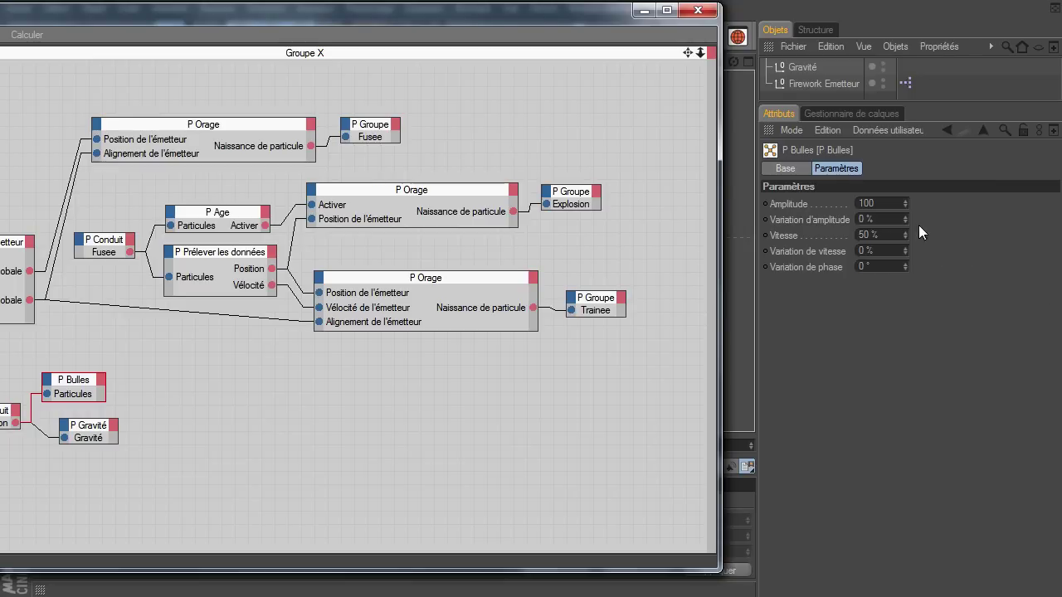
click(887, 202)
text(50)
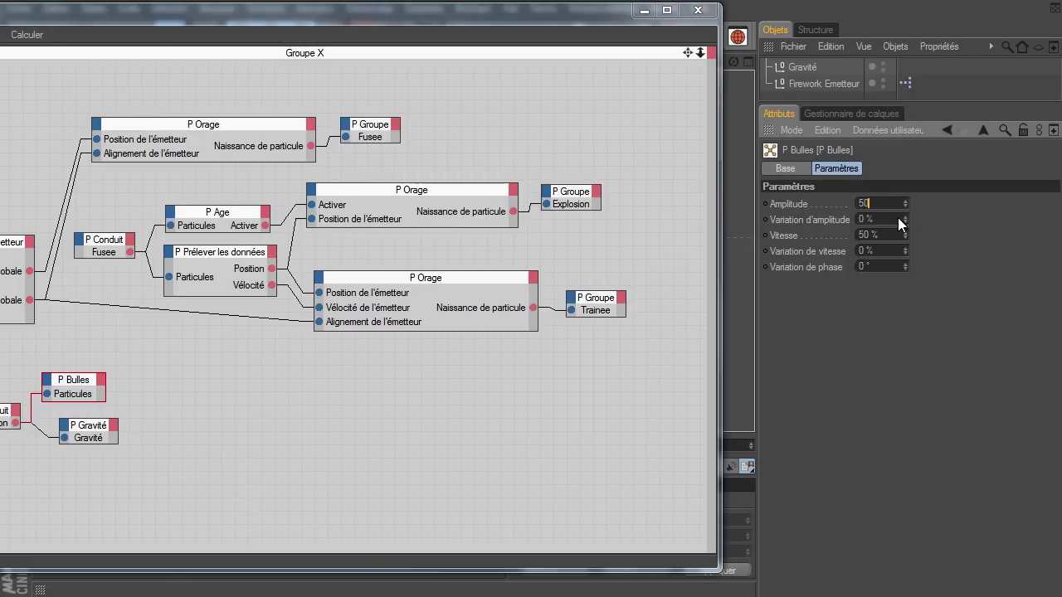
click(896, 219)
text(20)
key(Return)
drag(491, 15, 542, 18)
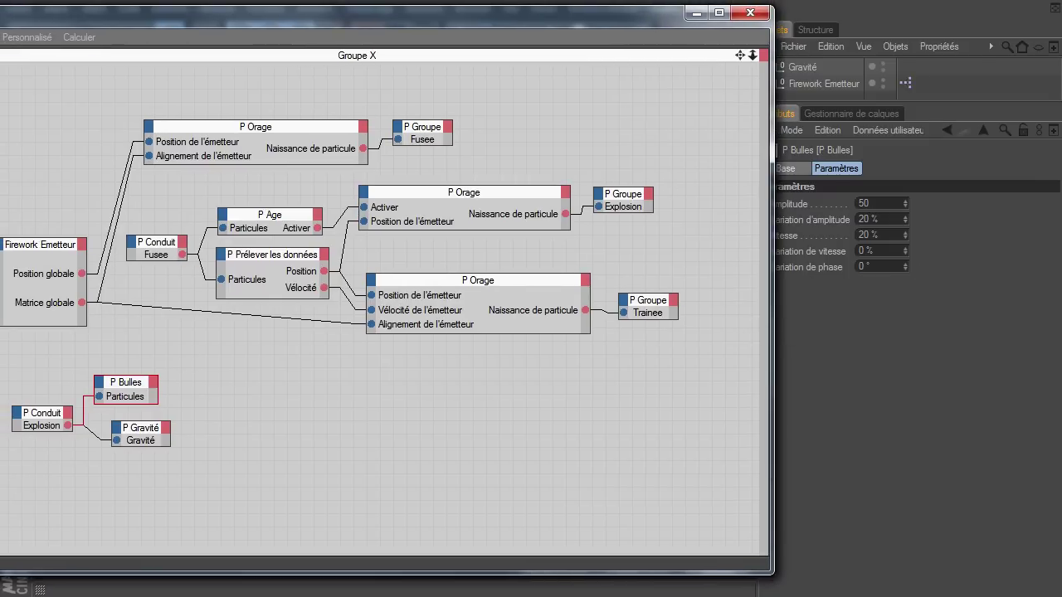
Set the P Gravité node's Intensité to 800 and close XPresso
click(141, 430)
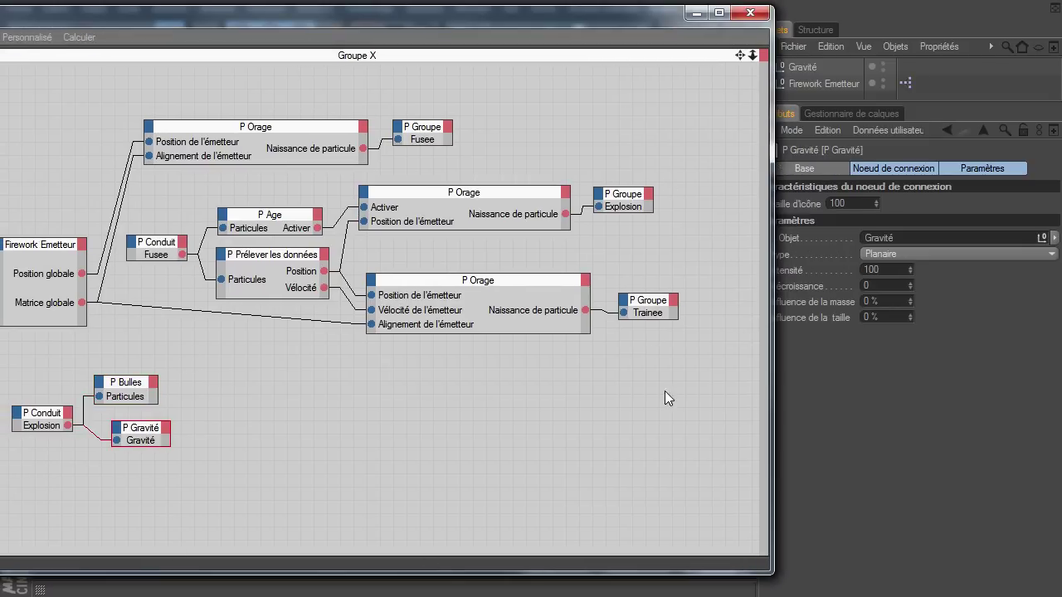
double_click(894, 268)
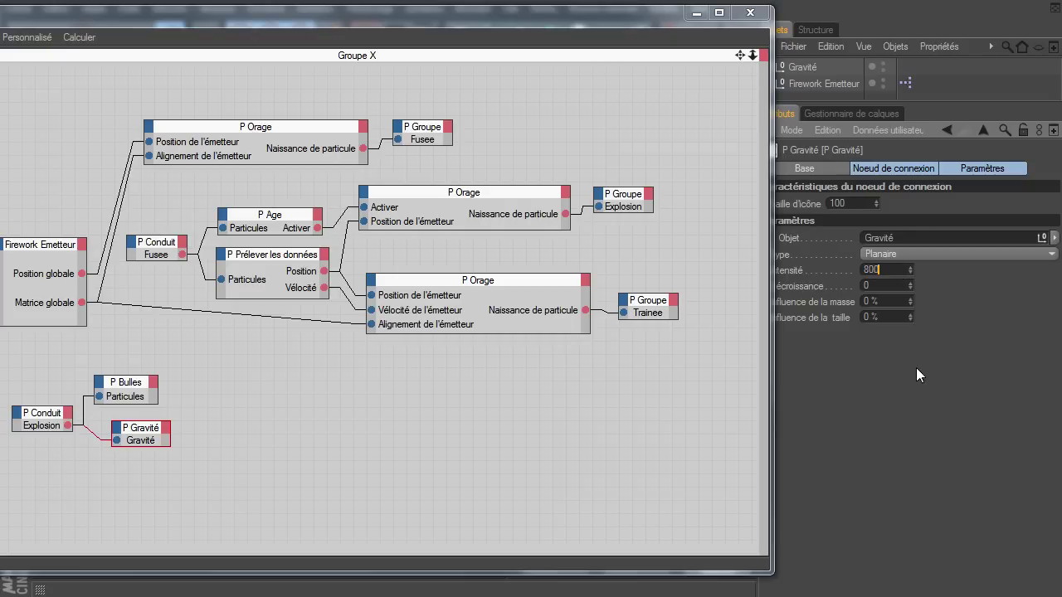
drag(566, 17, 612, 49)
click(795, 46)
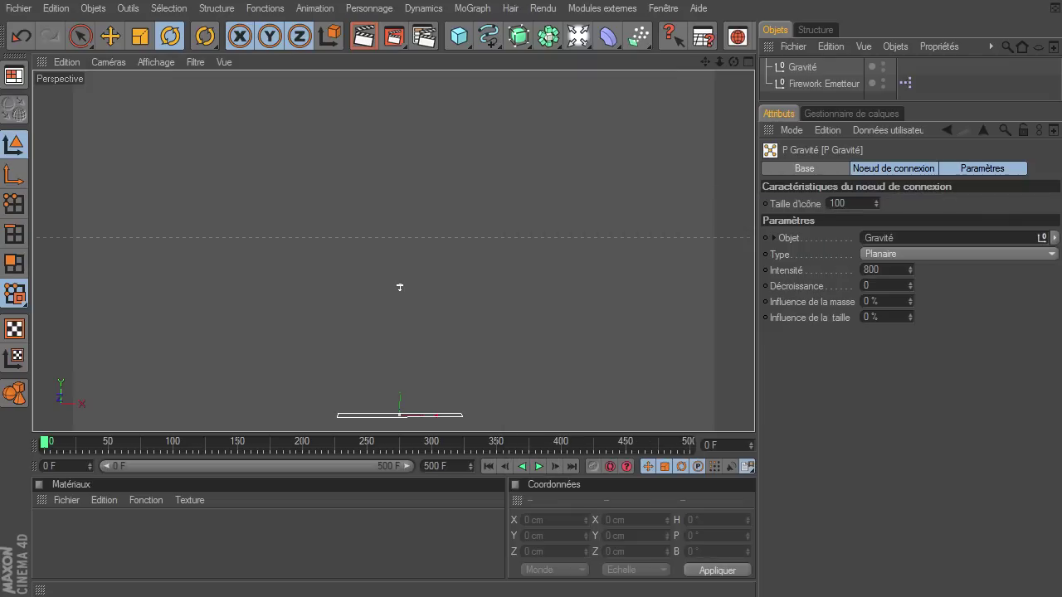
Play the animation again to check how the stronger gravity pulls on the explosion particles
click(539, 466)
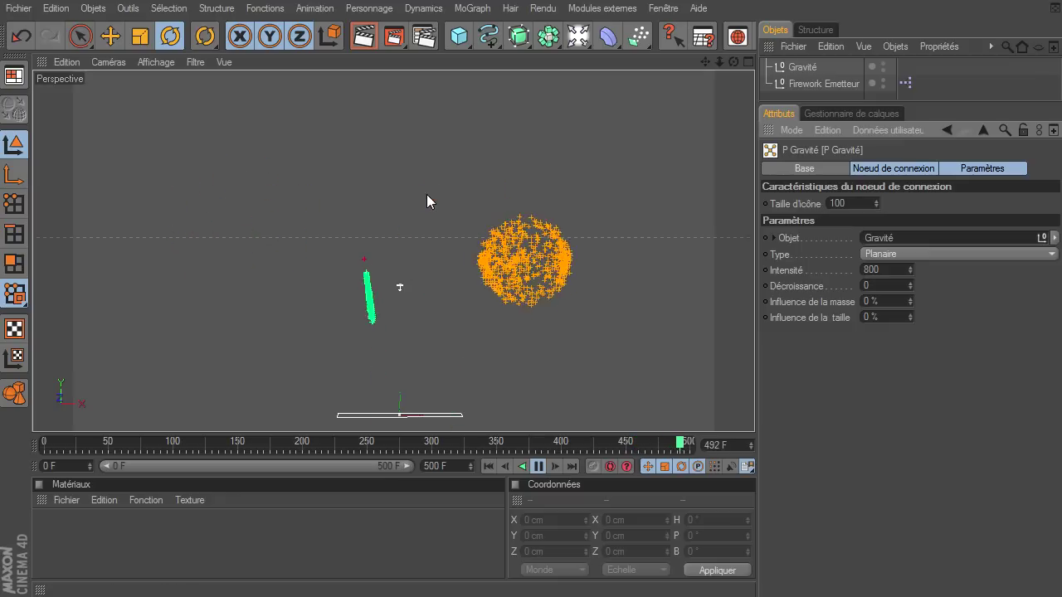
click(539, 467)
click(539, 467)
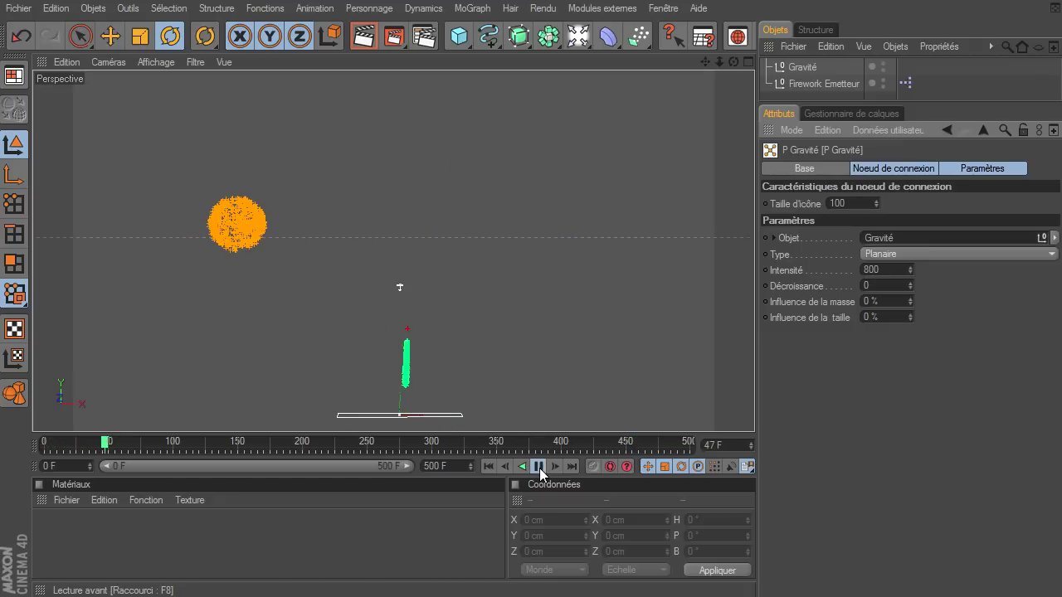
Stop playback, reopen the Firework Emetteur's XPresso and add a P Orage node beside the Explosion nodes, shifting their P Conduit slightly
click(539, 467)
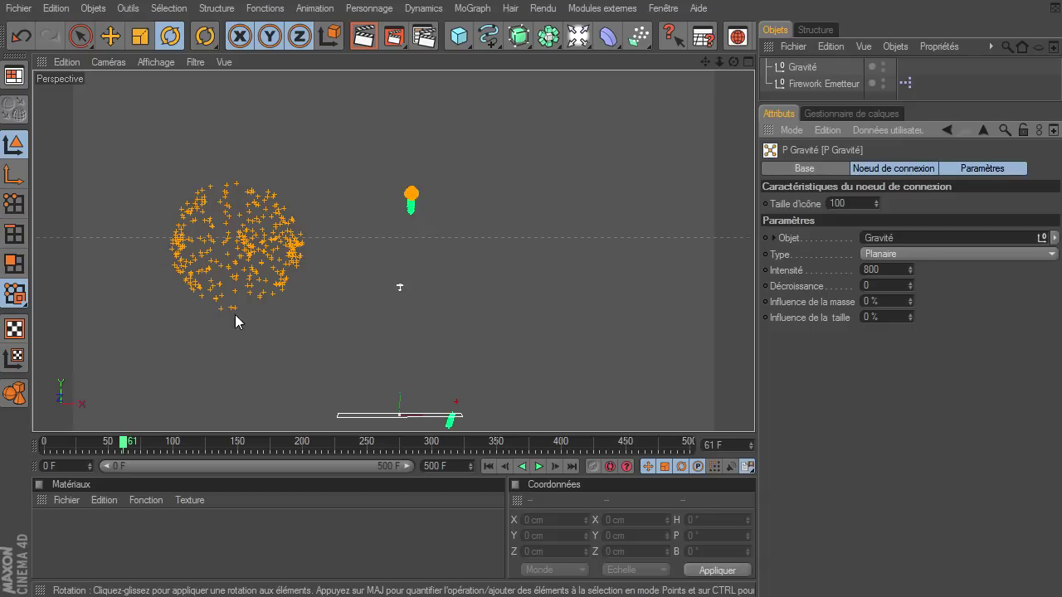
double_click(904, 83)
drag(527, 64, 543, 14)
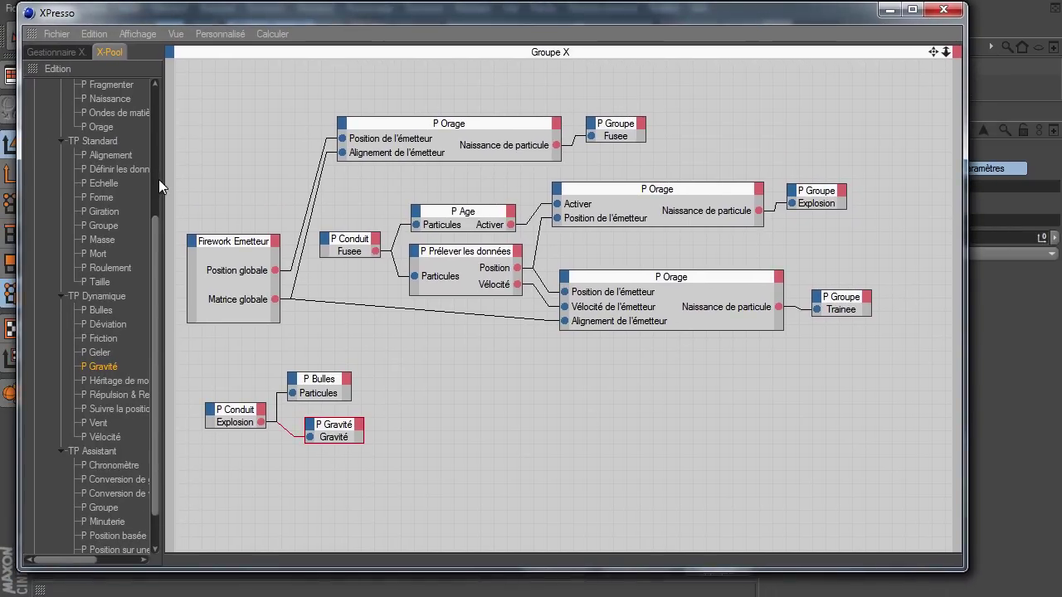
drag(93, 130, 517, 433)
click(222, 418)
mouse_move(221, 418)
mouse_down()
mouse_move(214, 440)
mouse_move(225, 431)
mouse_up()
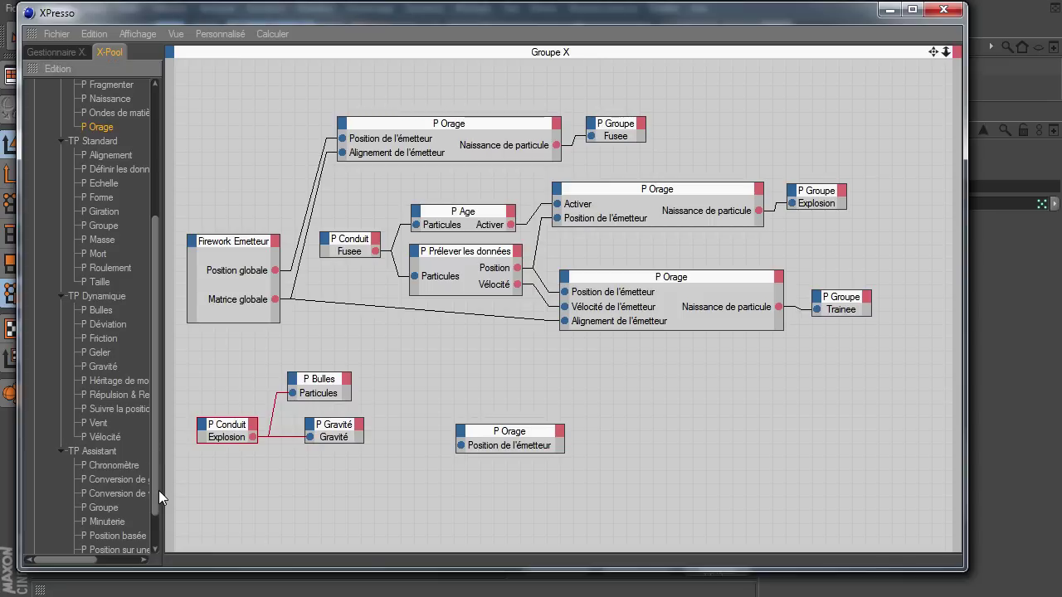
Add a P Prélever les données node fed by the Explosion P Conduit and give it a Position output
drag(158, 490, 153, 513)
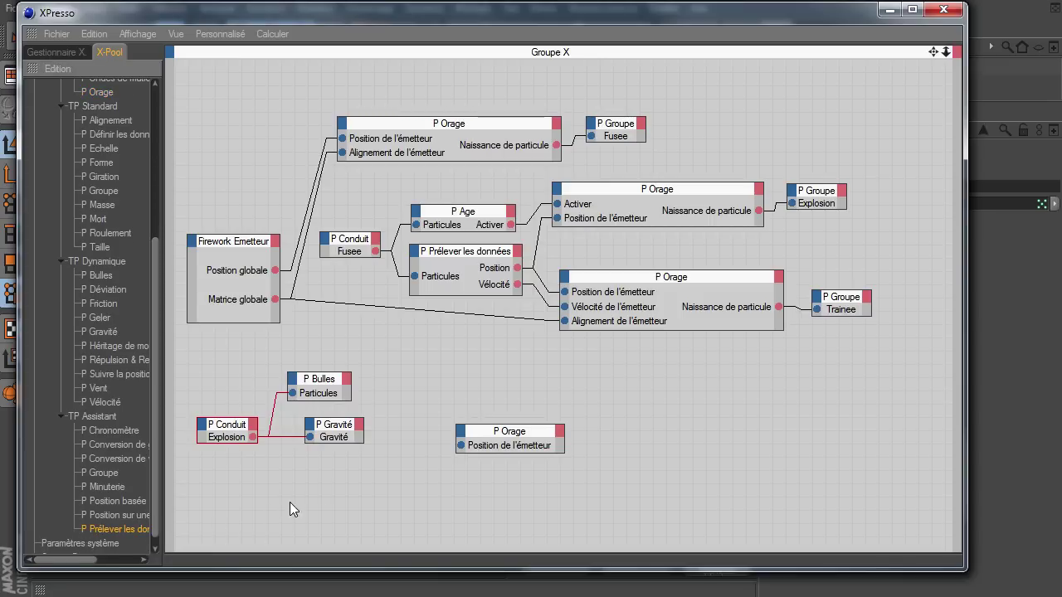
drag(345, 487, 253, 437)
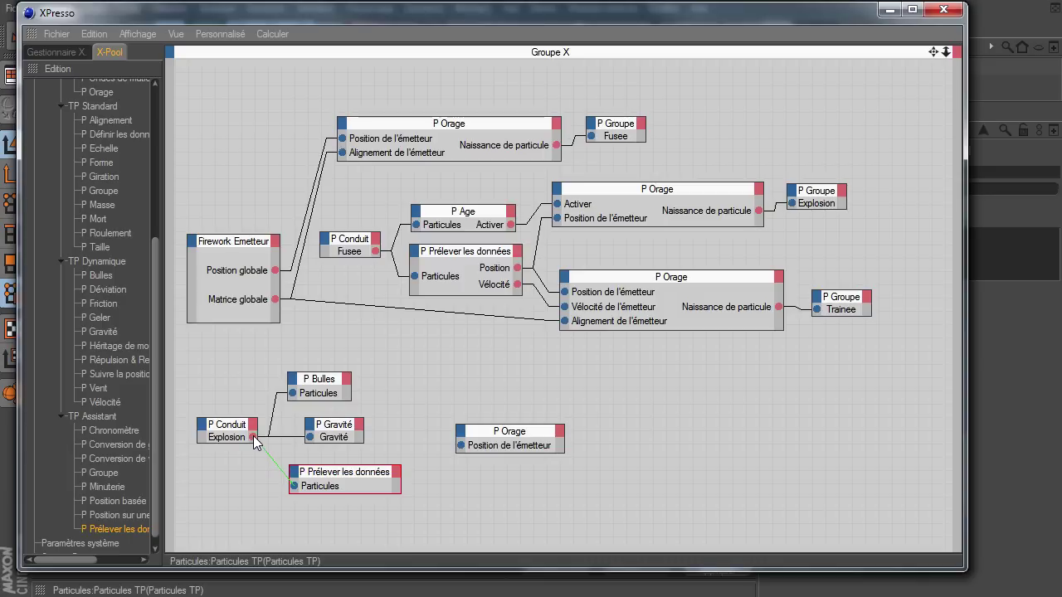
click(399, 471)
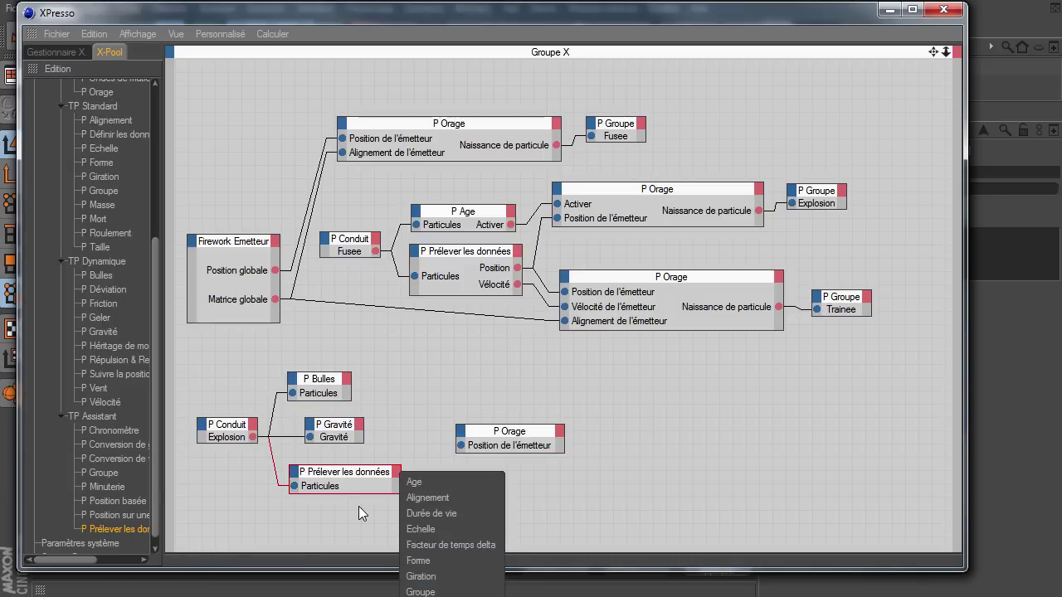
drag(933, 52, 788, 419)
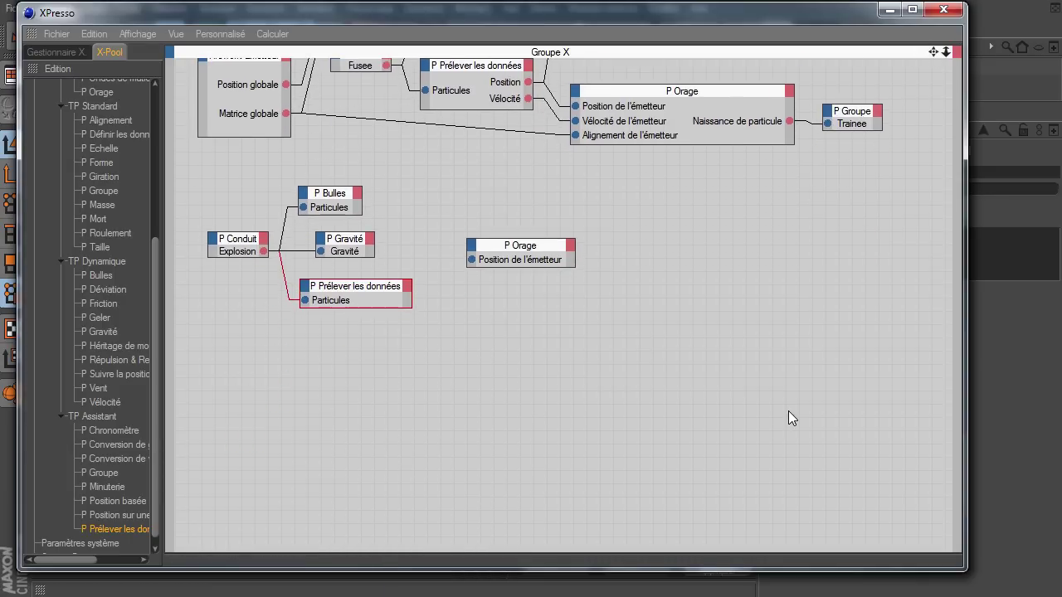
click(407, 286)
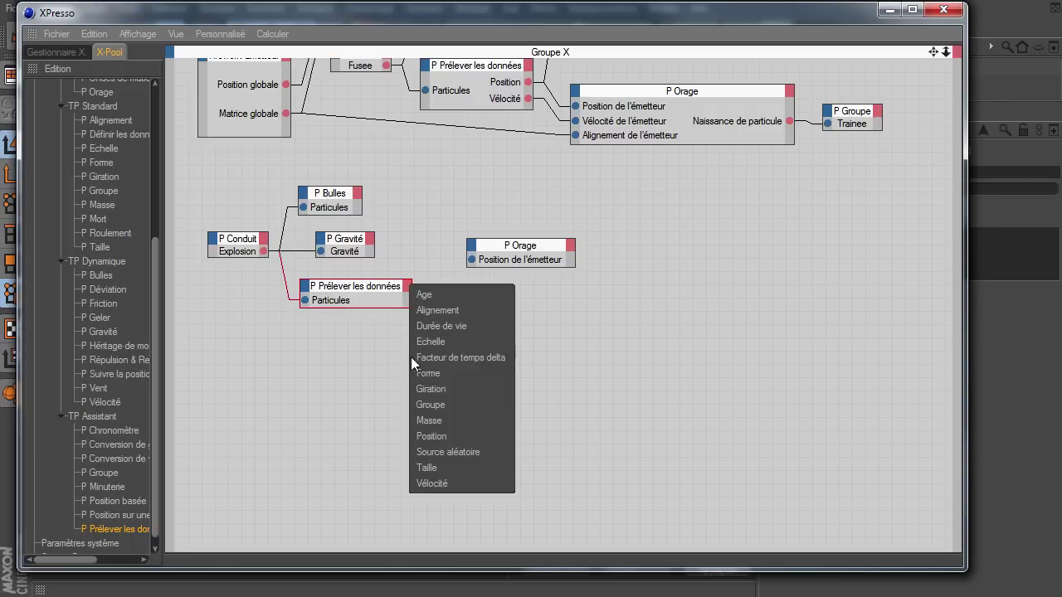
click(433, 437)
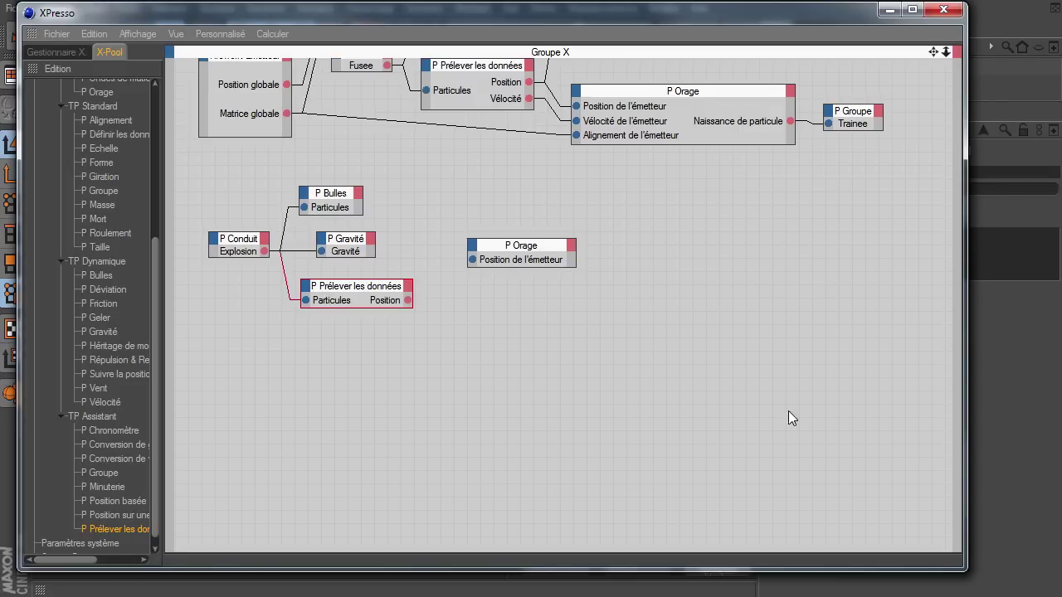
key(h)
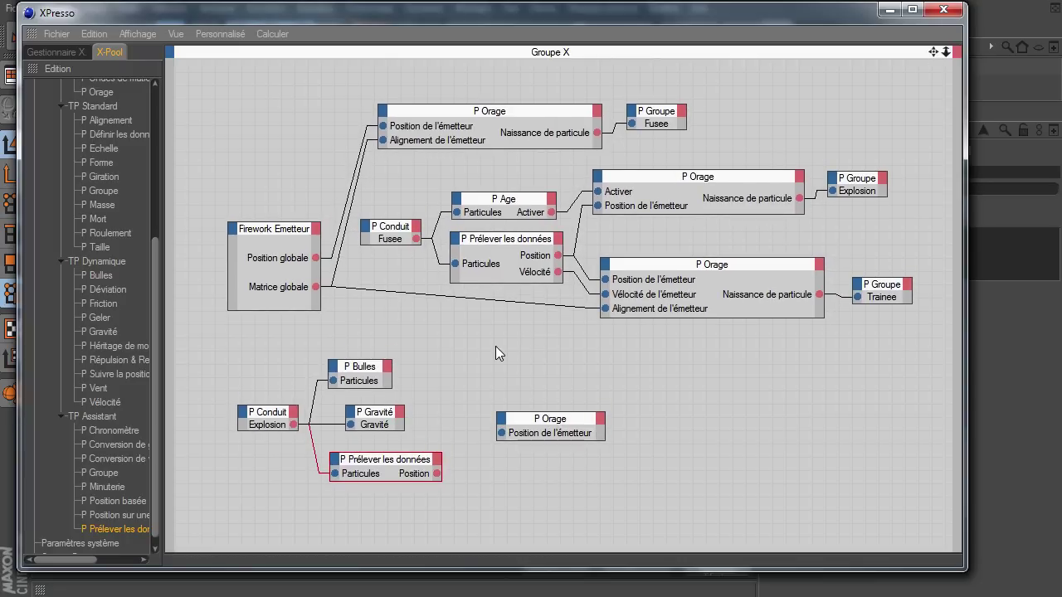
Link Position to the new P Orage's Position de l'émetteur, and add its Naissance de particule output plus a P Groupe node
drag(461, 459, 435, 474)
drag(604, 428, 742, 427)
click(738, 418)
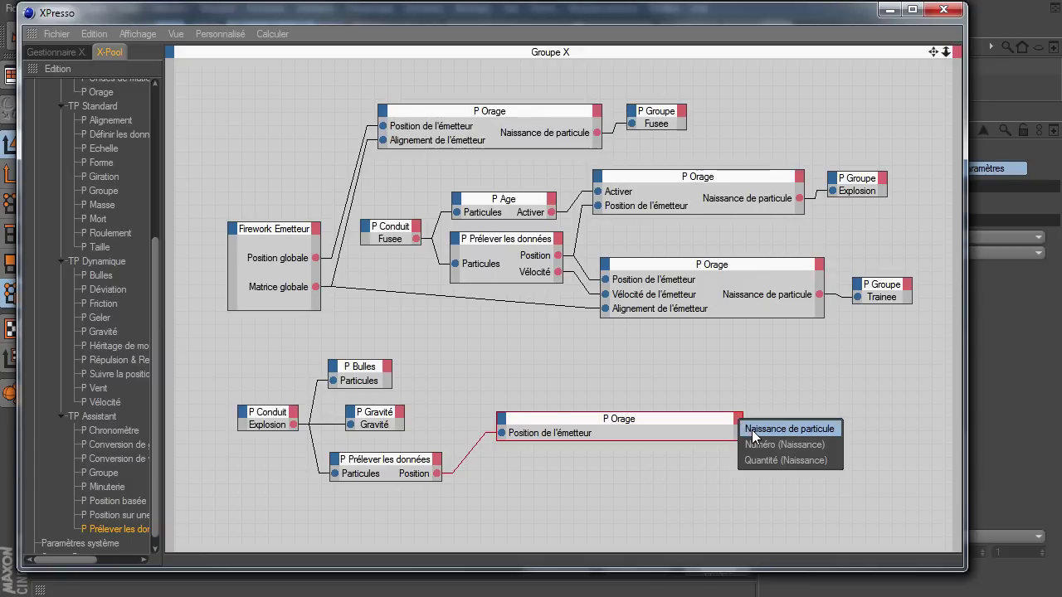
click(751, 430)
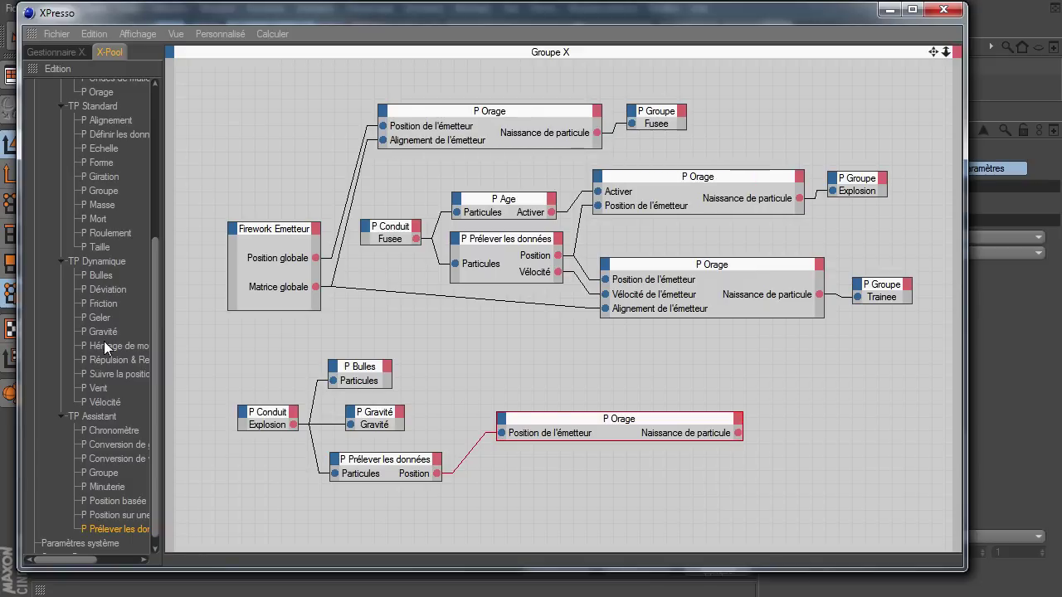
click(113, 192)
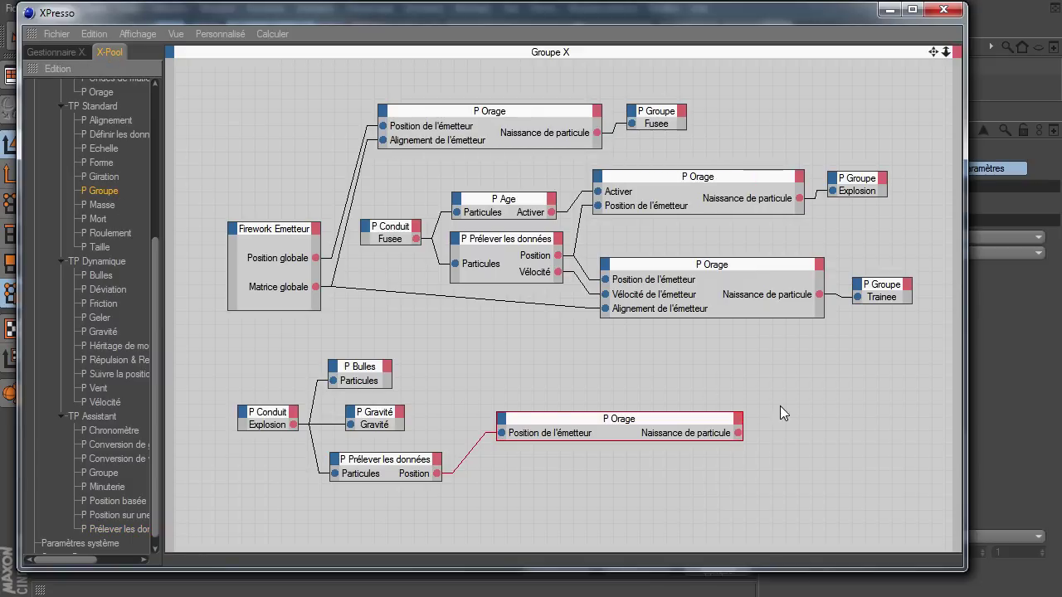
click(861, 435)
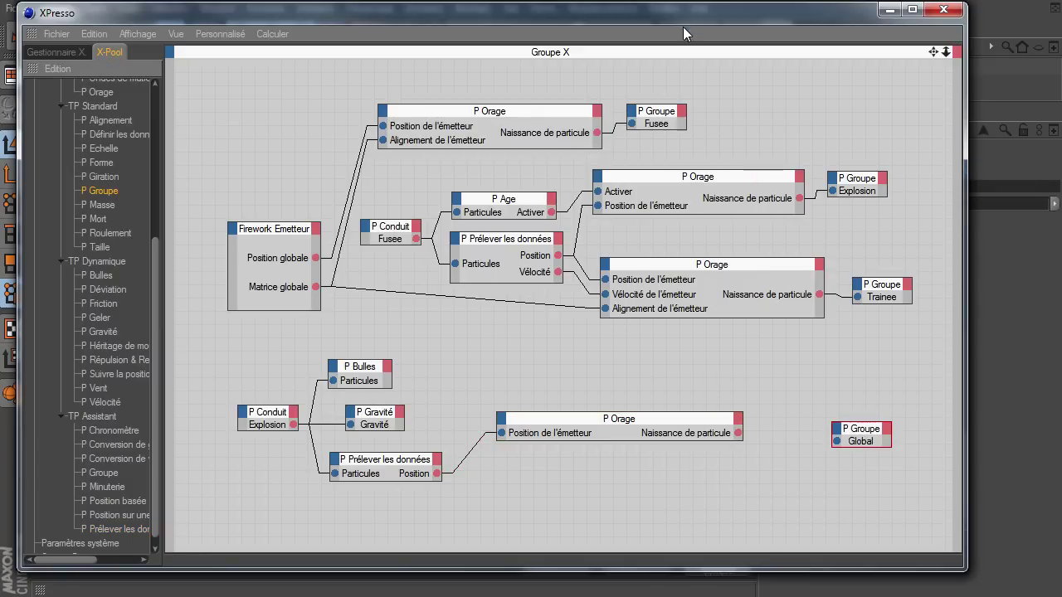
Create a new particle group under Global in the Thinking Particles settings and name it cendre
drag(683, 13, 720, 270)
click(93, 8)
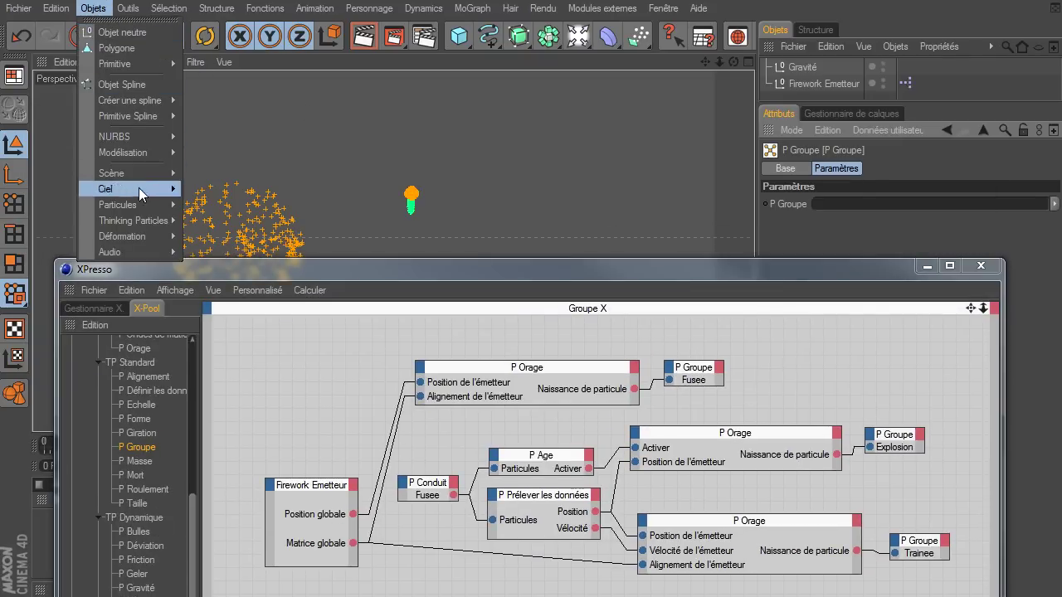
mouse_move(132, 221)
click(249, 222)
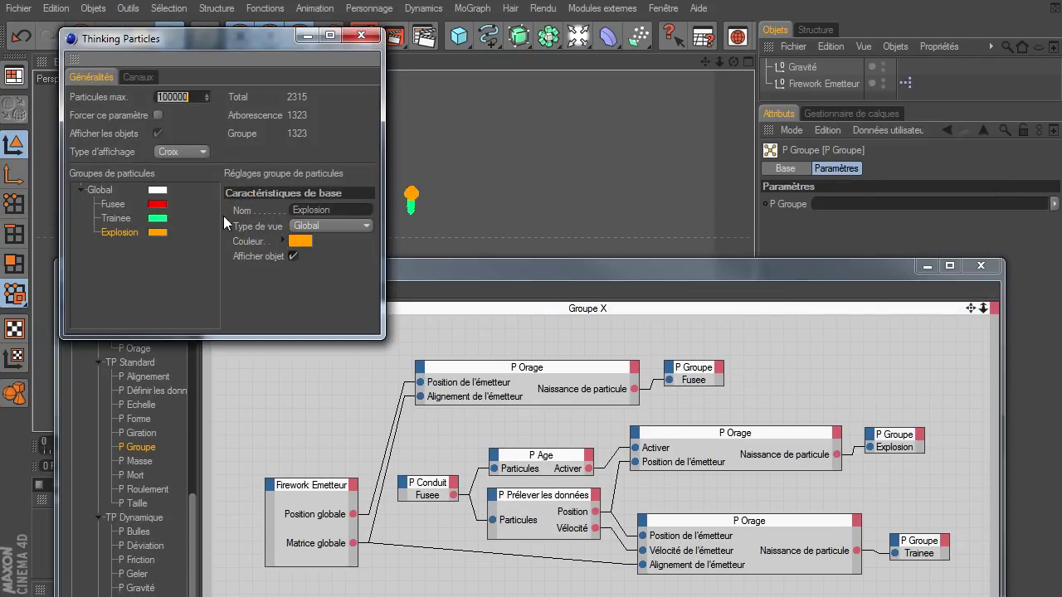
right_click(129, 190)
click(131, 202)
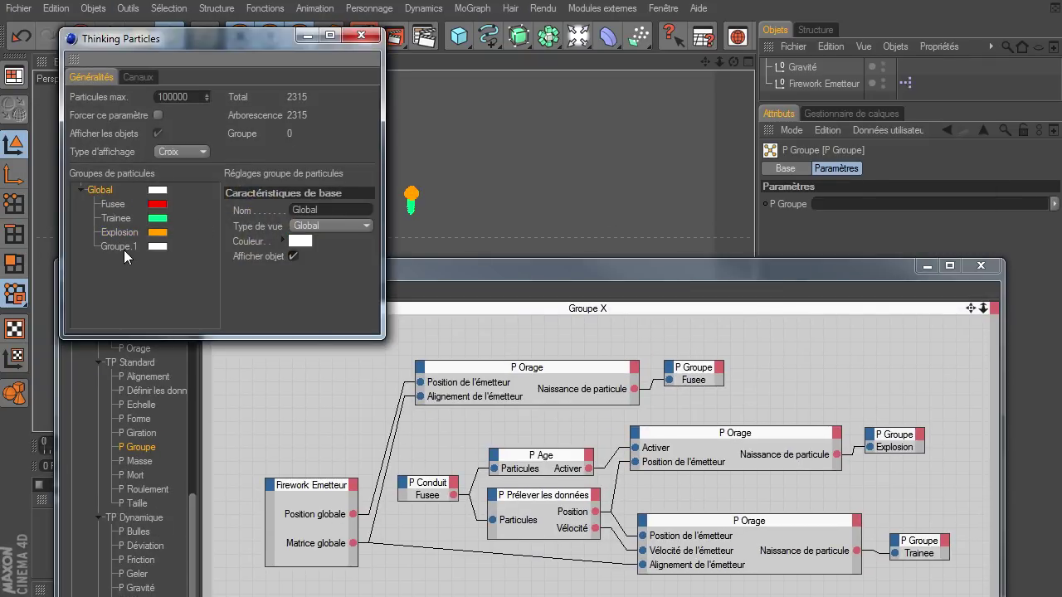
click(126, 249)
double_click(126, 249)
text(cendre)
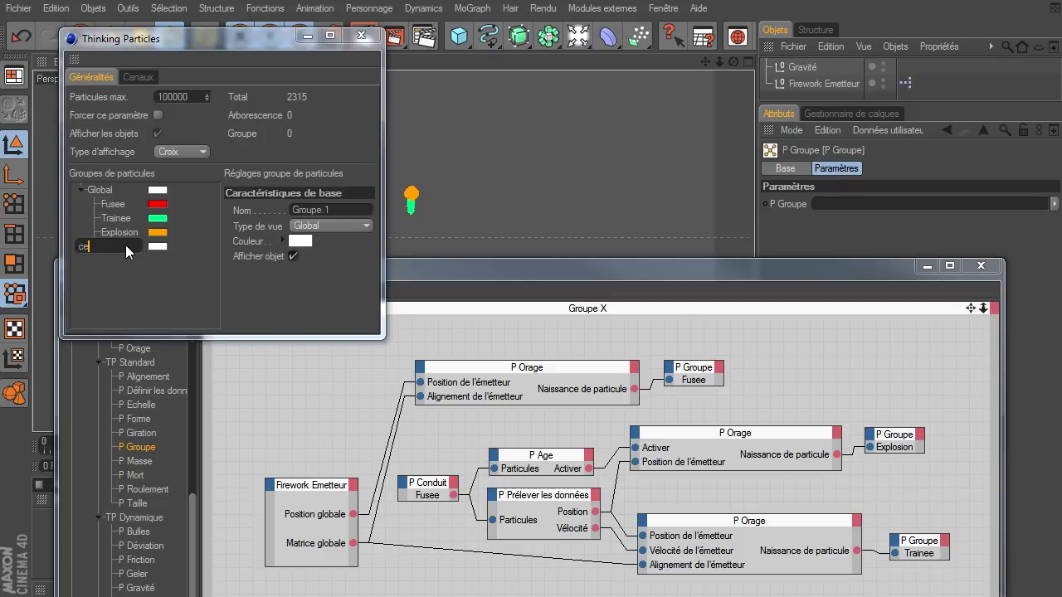
key(Return)
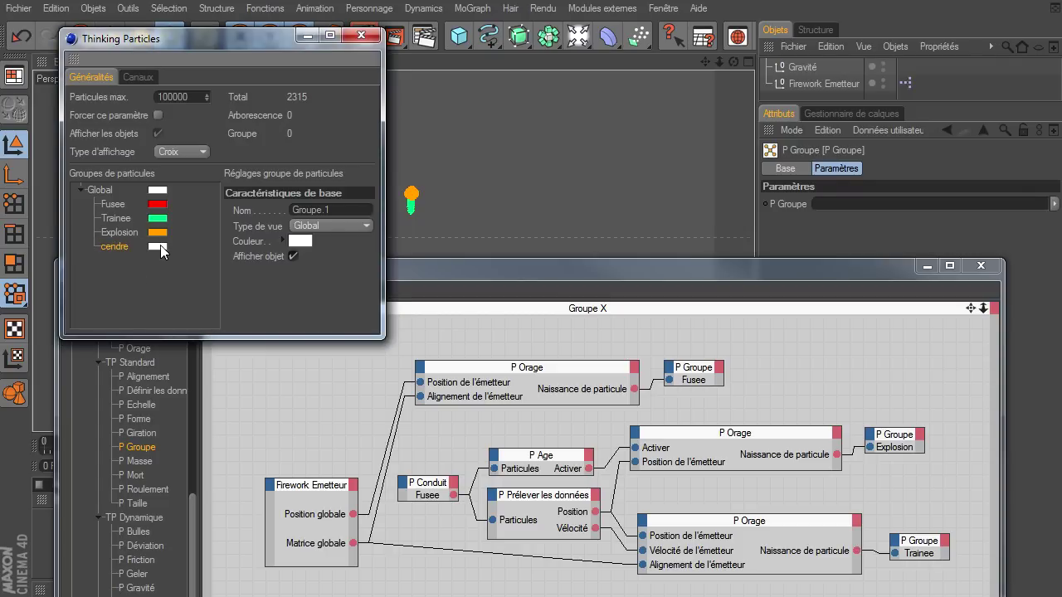
Set the cendre group's colour to a fully saturated magenta with a hue of 296°
click(160, 247)
drag(222, 195, 247, 199)
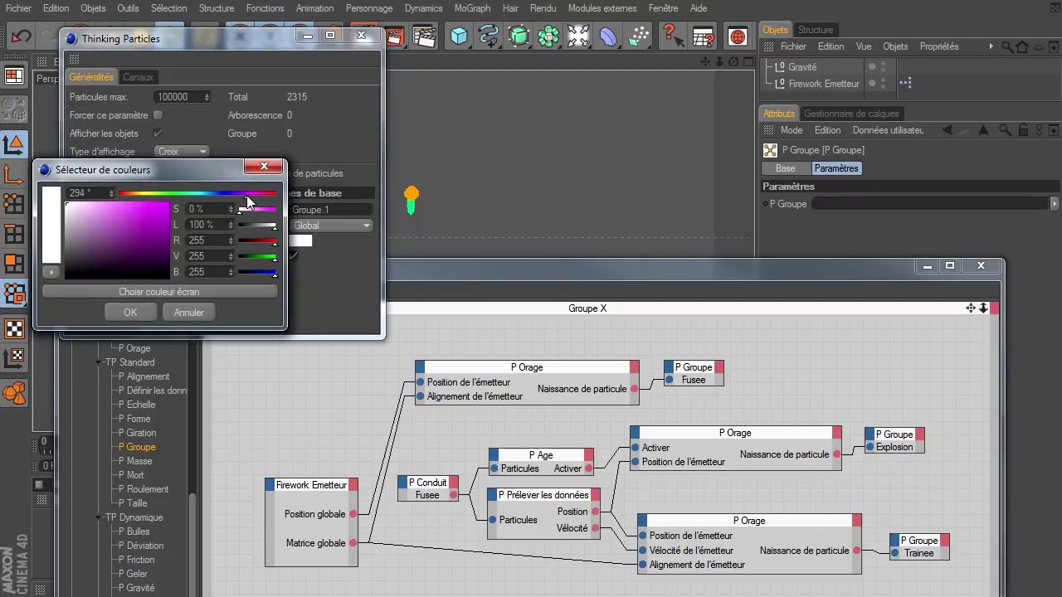
click(248, 194)
drag(147, 239, 207, 171)
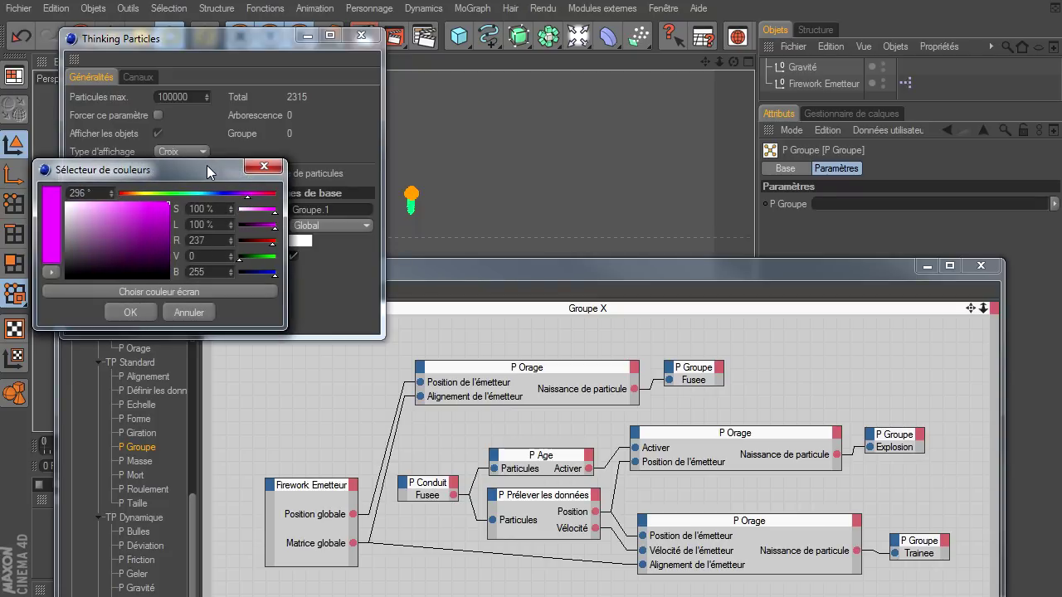
click(126, 312)
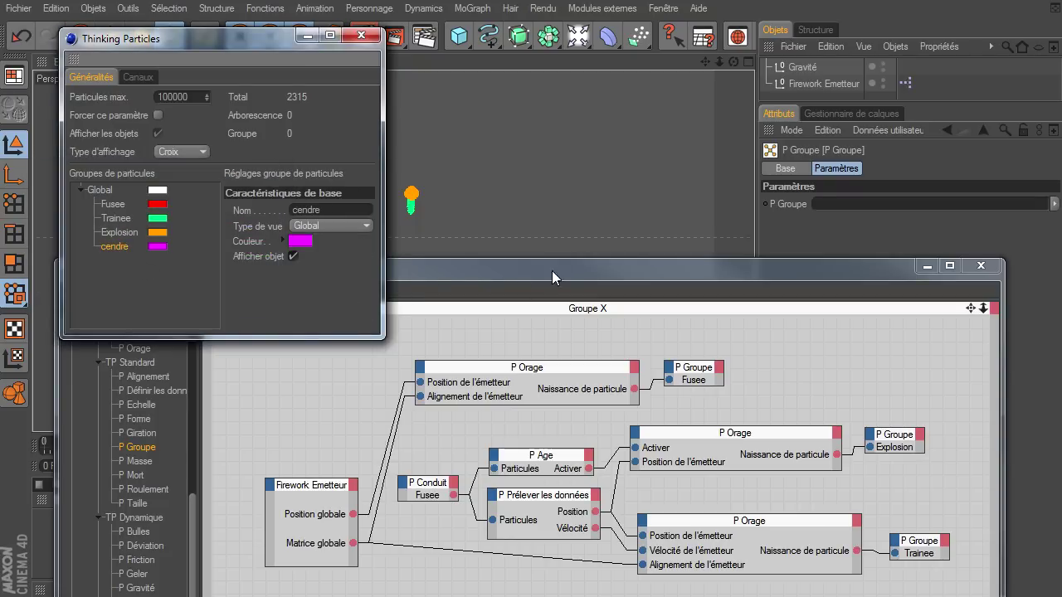
Assign the cendre group to the new P Groupe node and connect the P Orage's Naissance de particule output to it
drag(567, 271, 533, 93)
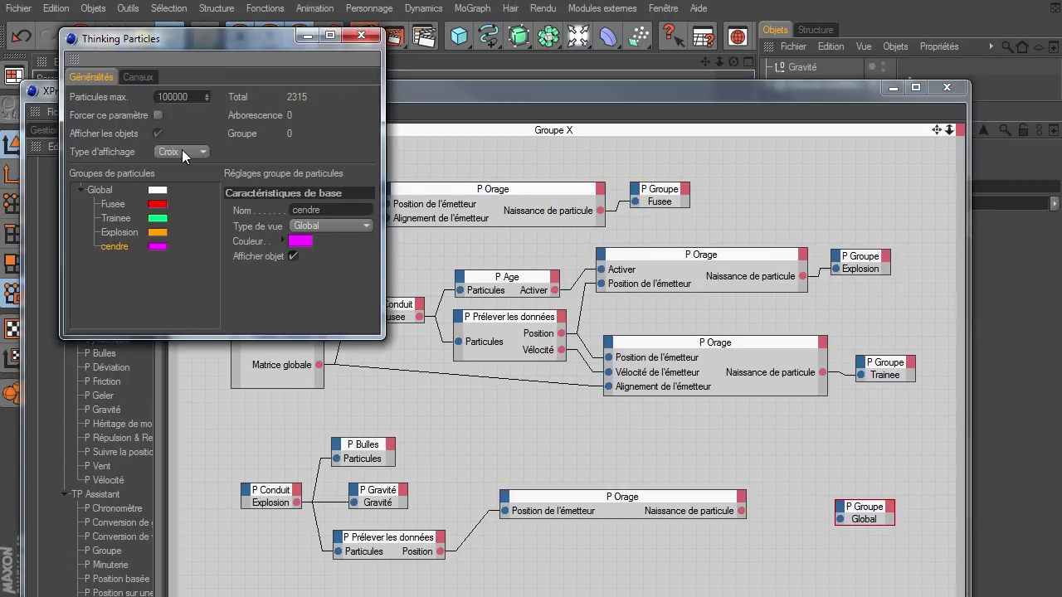
drag(801, 513, 739, 510)
click(363, 36)
drag(671, 499, 656, 516)
click(394, 548)
drag(838, 520, 724, 515)
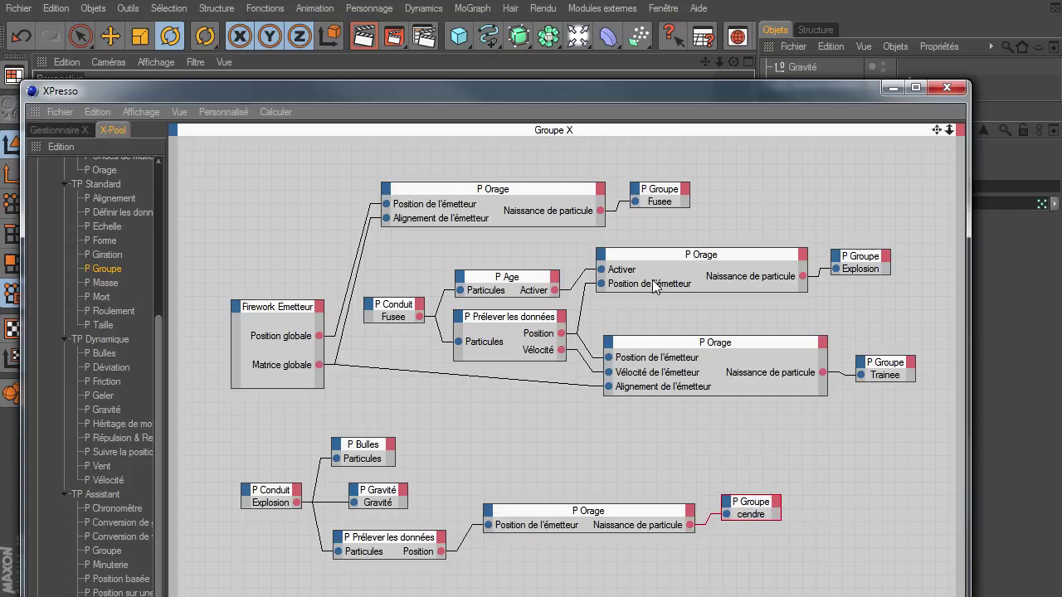
Set the cendre P Orage's Naissance to Taux (par seconde) with a rate of 200
click(541, 514)
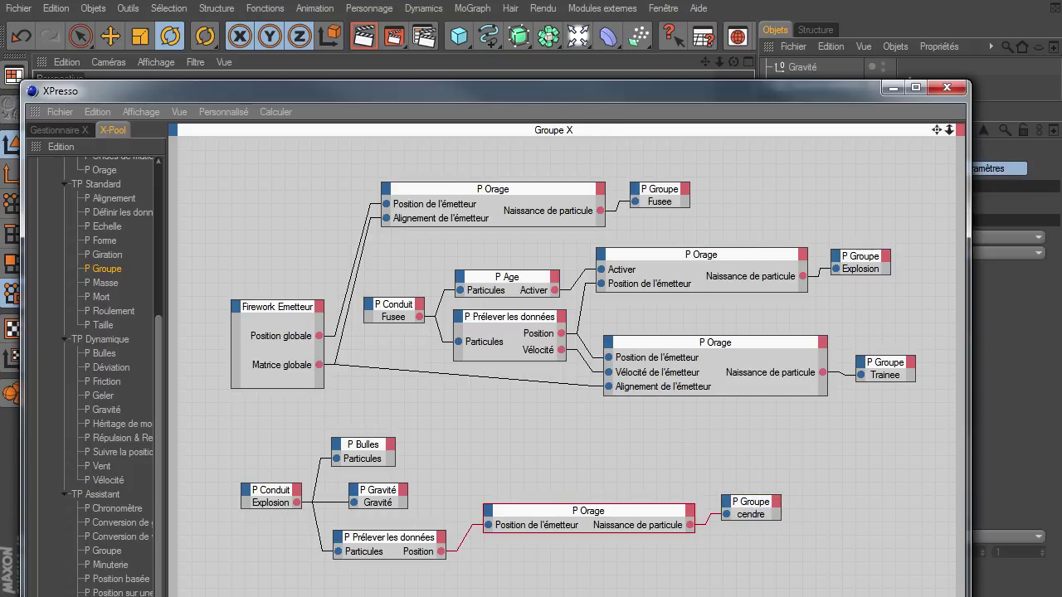
drag(820, 93, 584, 35)
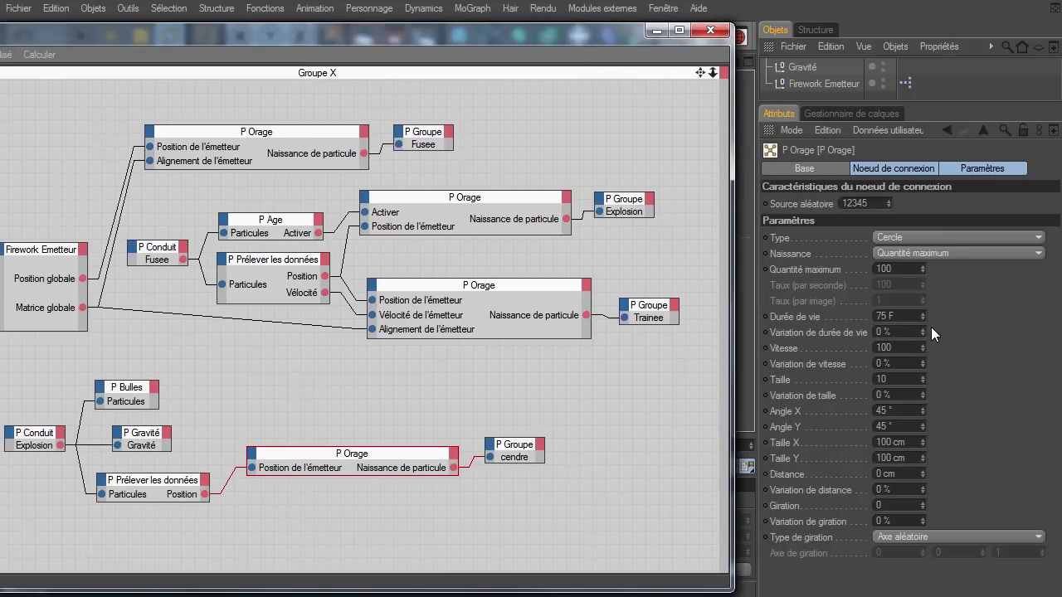
click(901, 253)
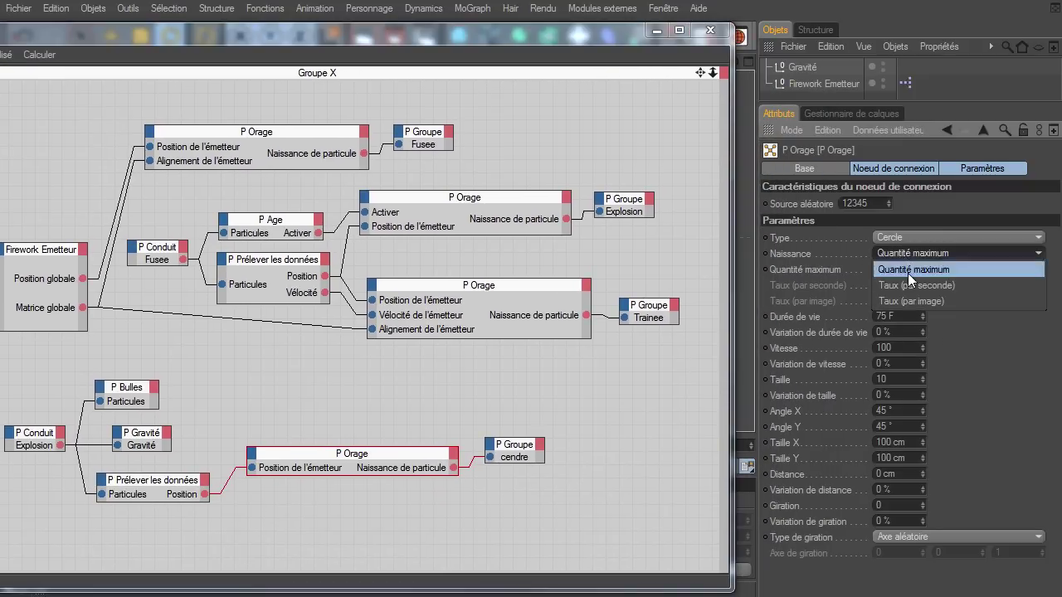
click(910, 282)
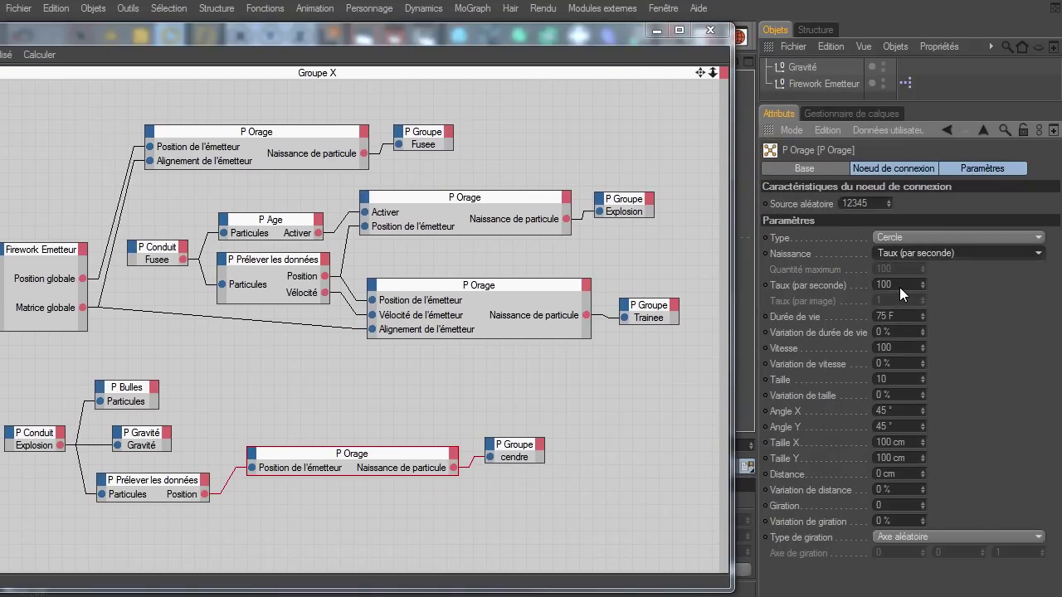
click(899, 287)
text(200)
key(Return)
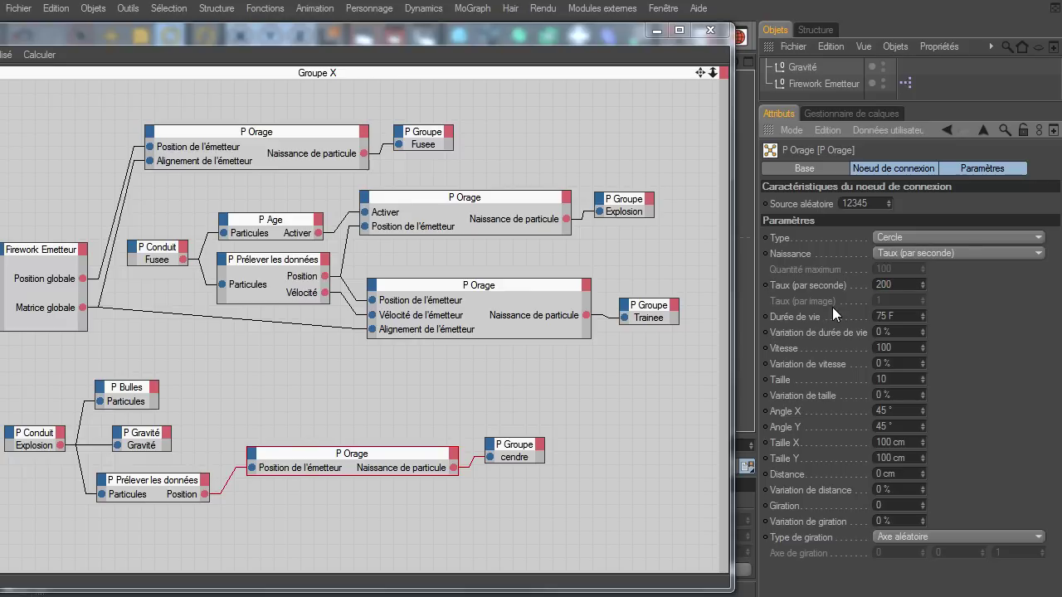
Set the cendre P Orage's Durée de vie to 15 F with 20 % variation, both angles to 360° and Taille X and Y to 5 cm
text(15)
key(Return)
text(20)
key(Return)
click(900, 438)
text(5)
click(900, 456)
text(5)
key(Return)
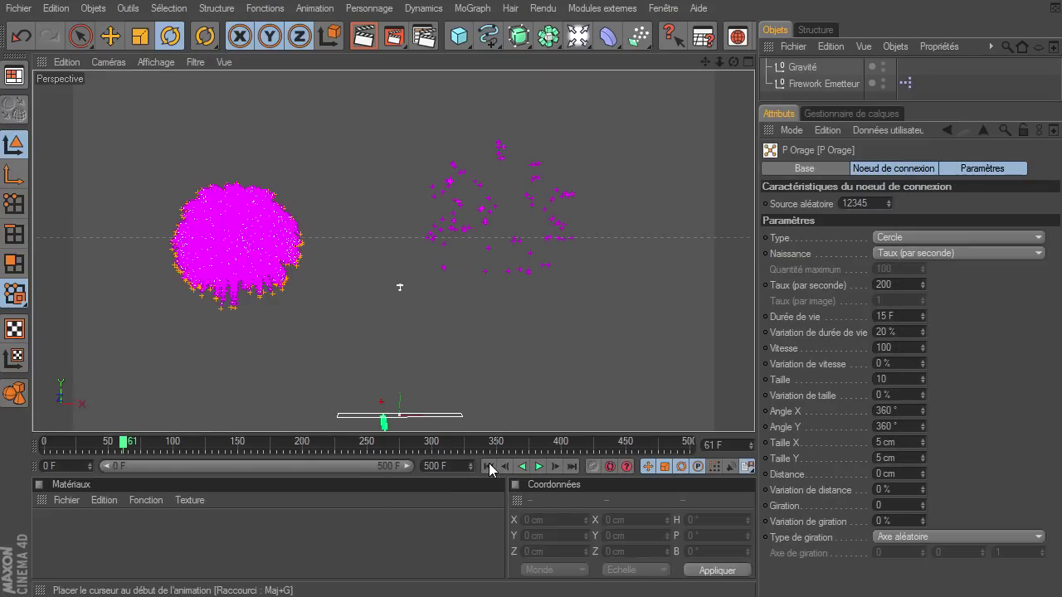
Play the animation from the first frame to check the cendre particles, stop it mid-explosion and render the view
click(489, 467)
click(538, 467)
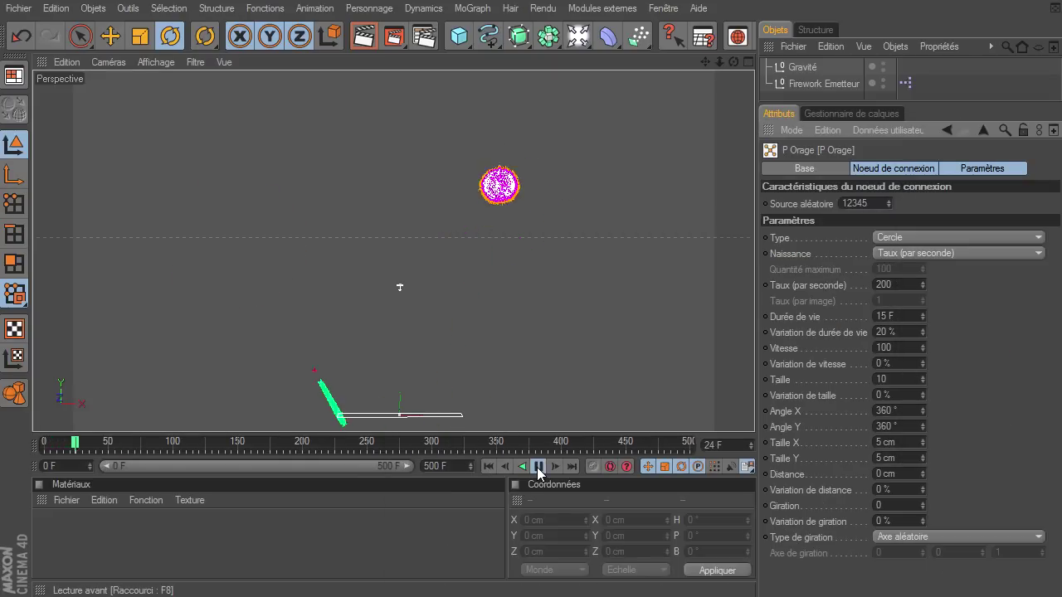
click(538, 467)
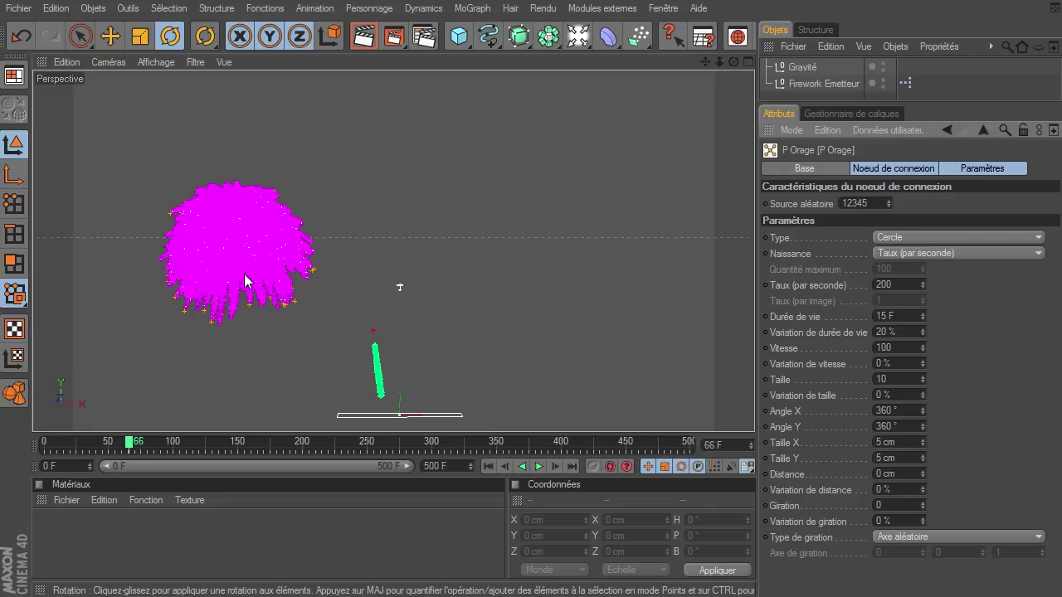
click(361, 40)
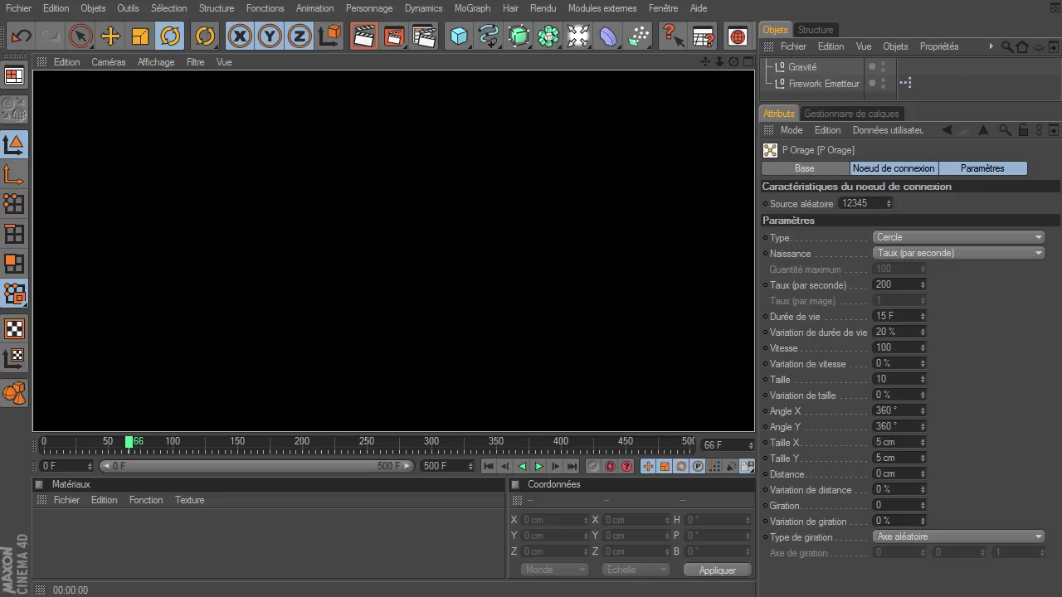
Enlarge the object list area and reopen the Firework Emetteur's XPresso to review the complete node graph
drag(988, 102, 1012, 197)
double_click(905, 82)
drag(424, 113, 243, 26)
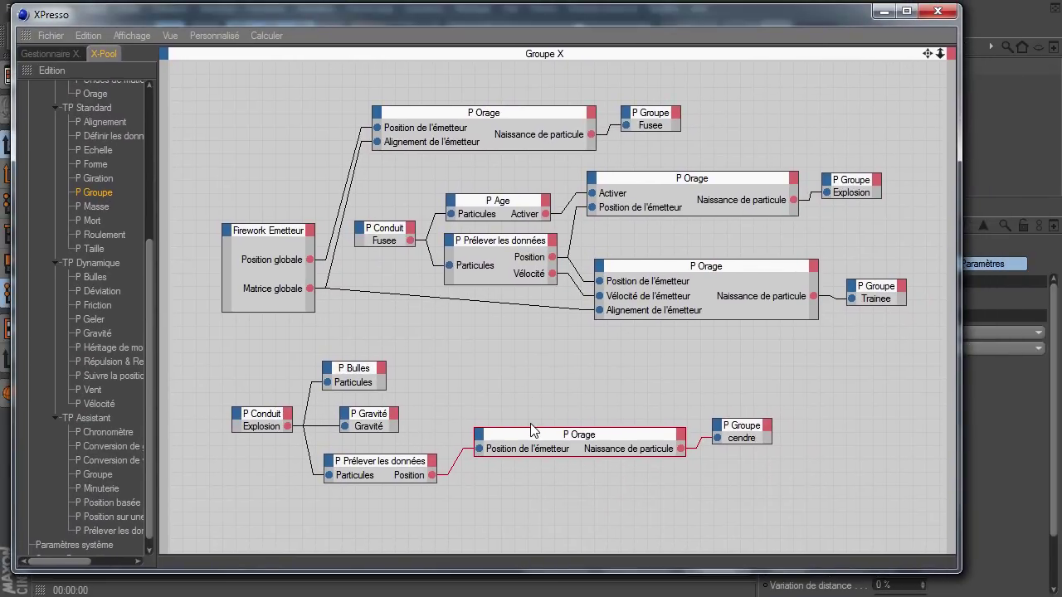
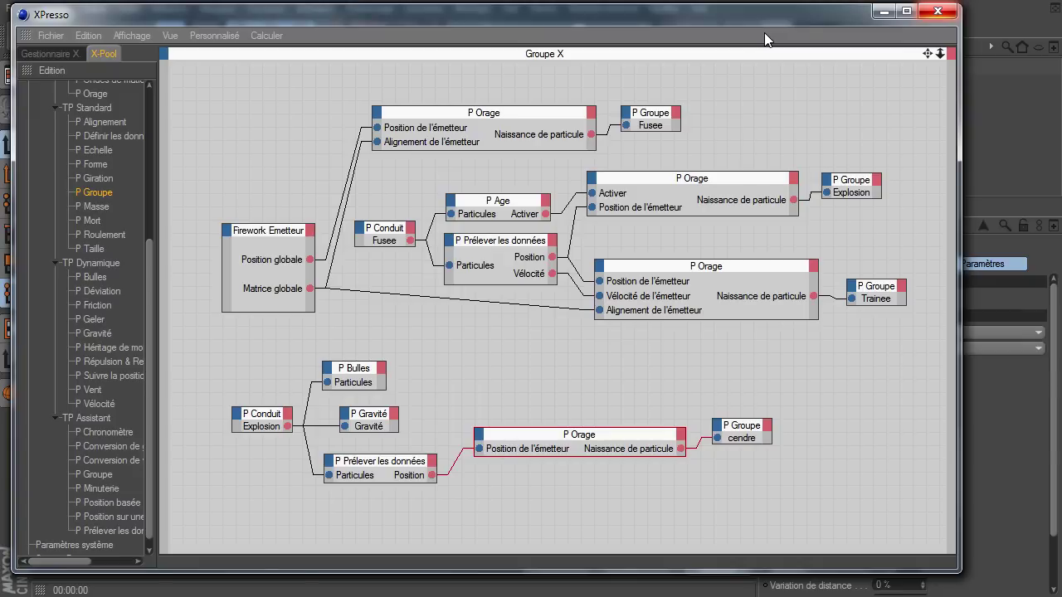
Close the XPresso window, add an Arrière plan object to the scene and apply a new material to it
click(937, 12)
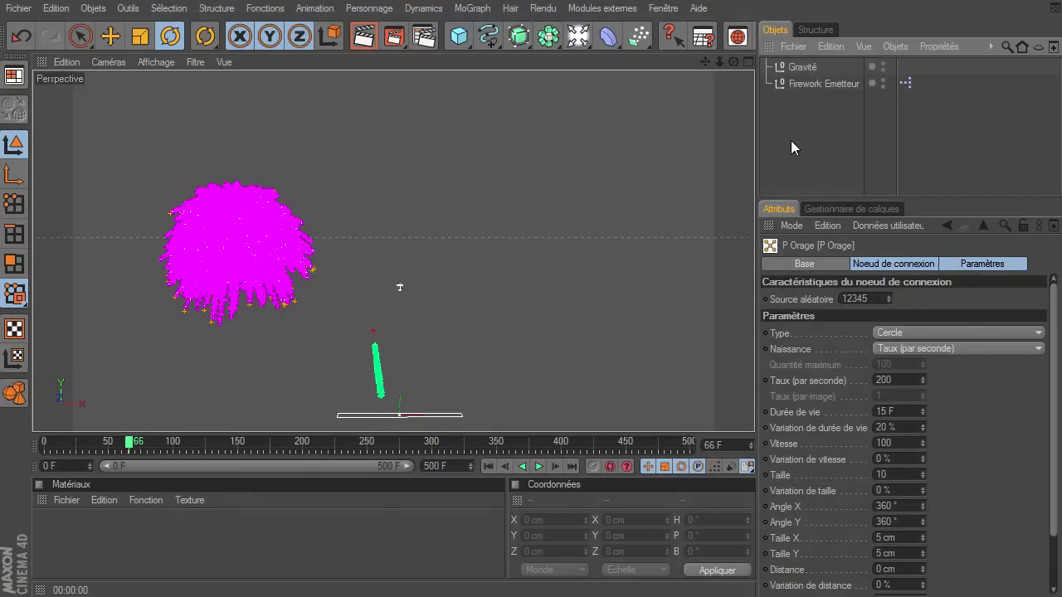
drag(578, 36, 646, 169)
double_click(249, 524)
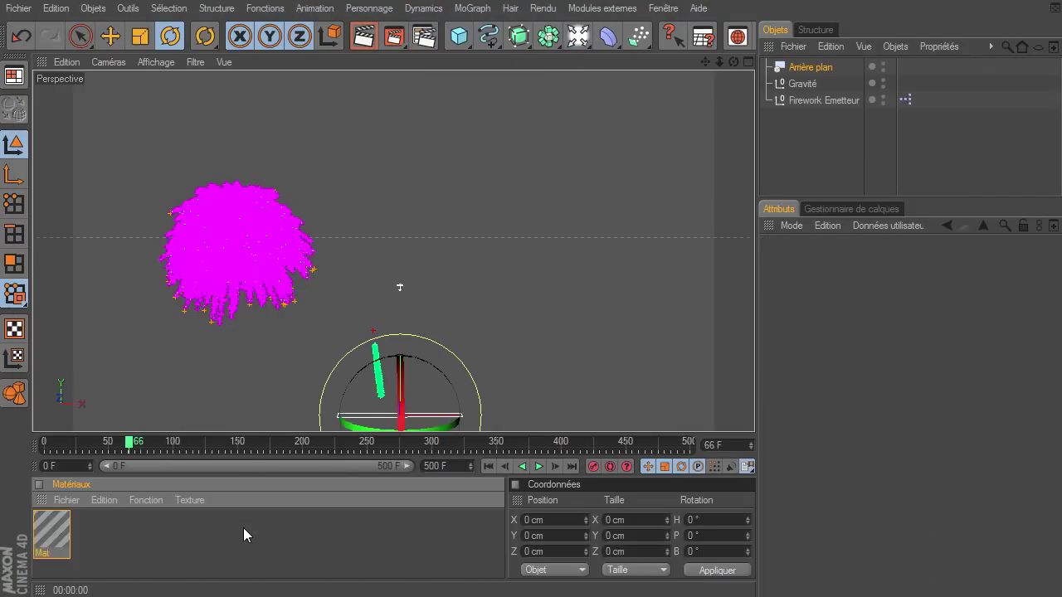
drag(811, 63, 810, 66)
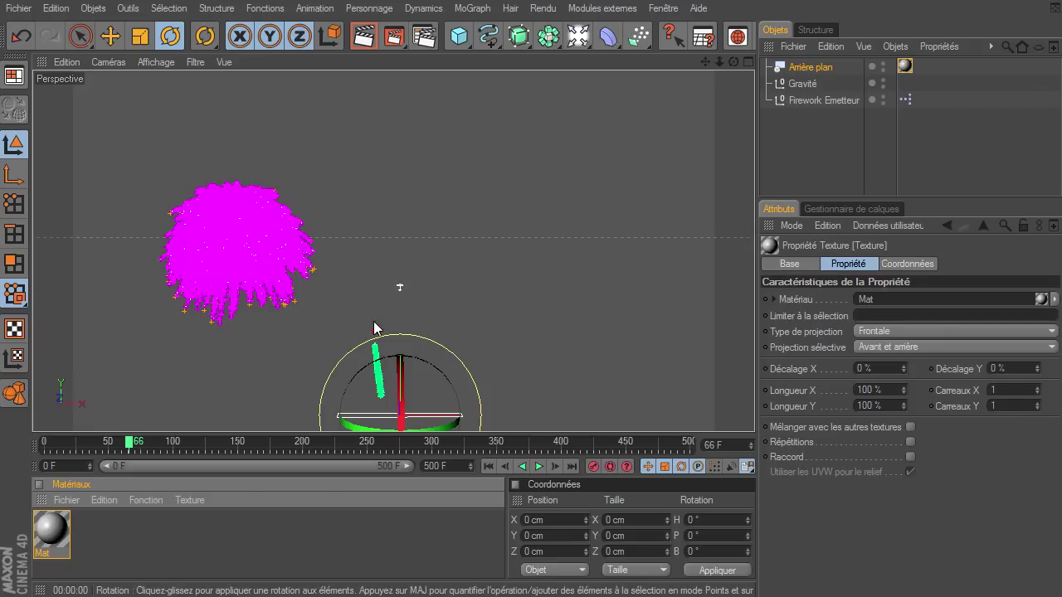
Disable Spécularité on the background material and load a Dégradé as colour texture, with its type set to 2D - Circulaire
double_click(58, 535)
click(330, 386)
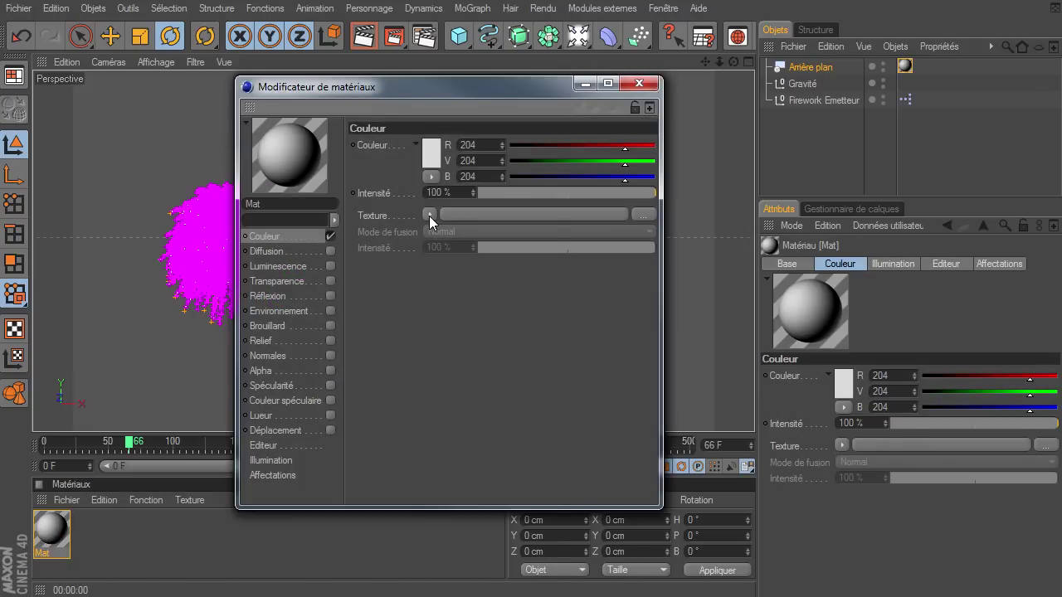
click(429, 216)
click(470, 386)
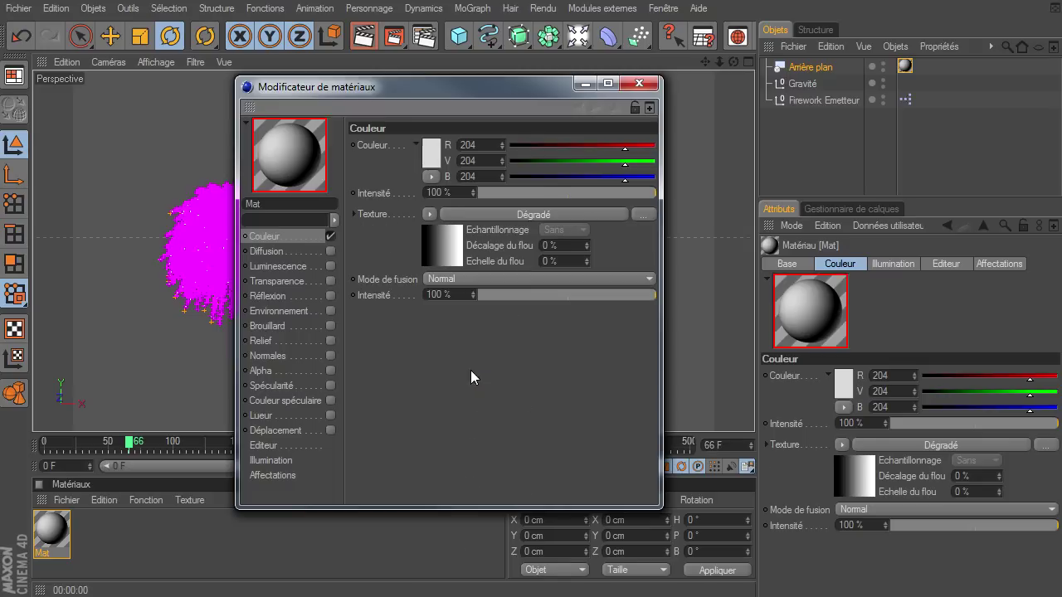
click(536, 217)
click(449, 262)
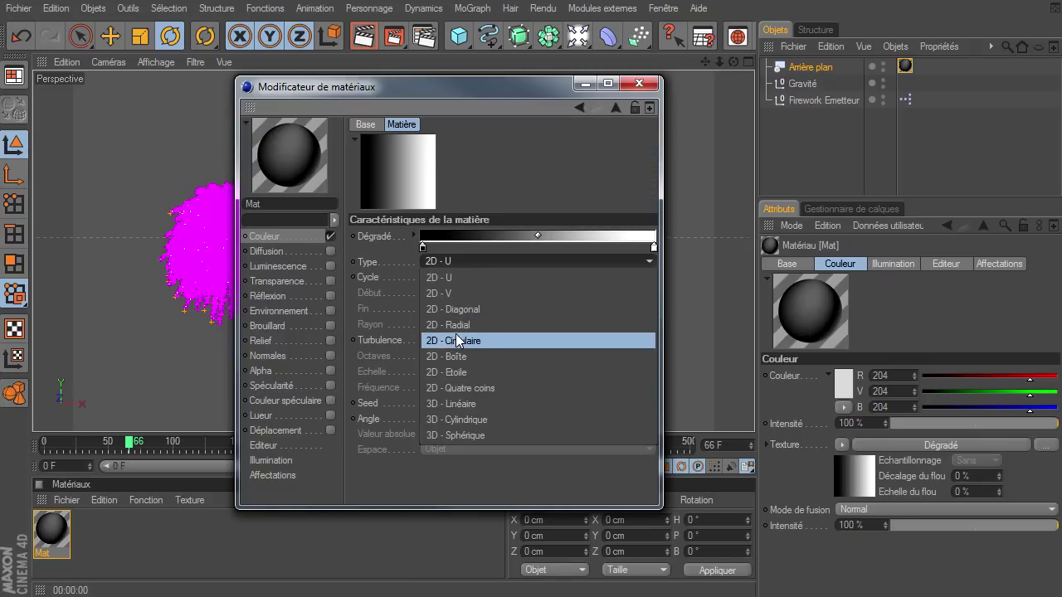
click(458, 341)
Set the gradient's start knot to dark grey, RGB 43, 41, 41
double_click(423, 248)
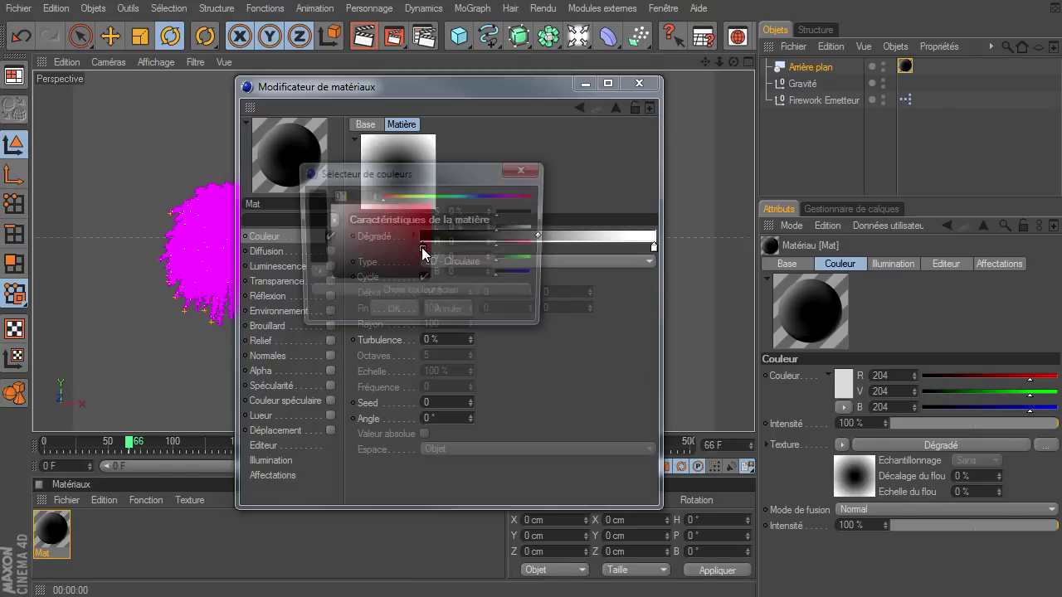
drag(341, 267, 332, 268)
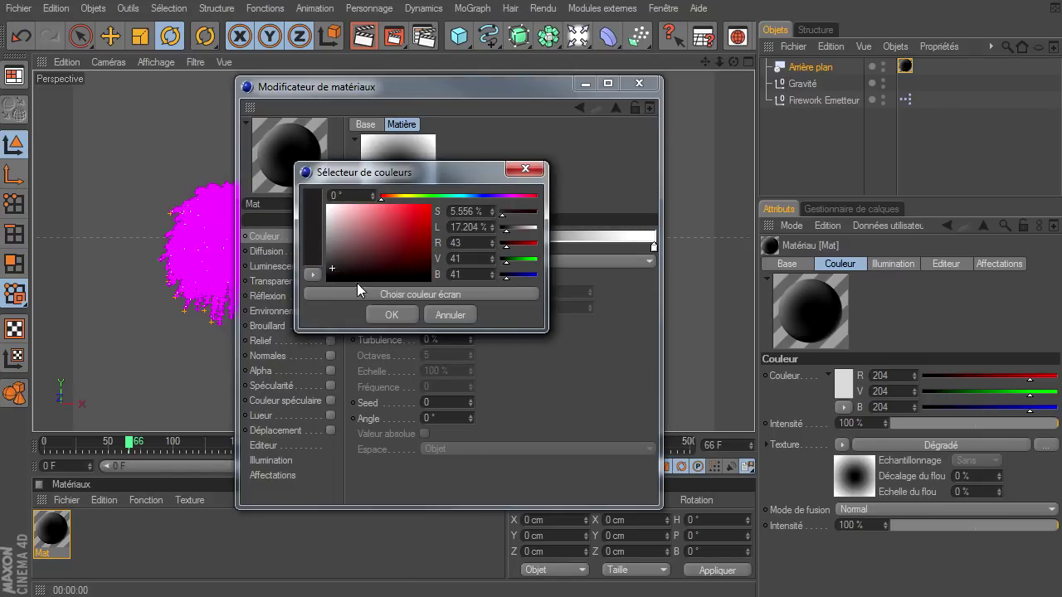
click(388, 314)
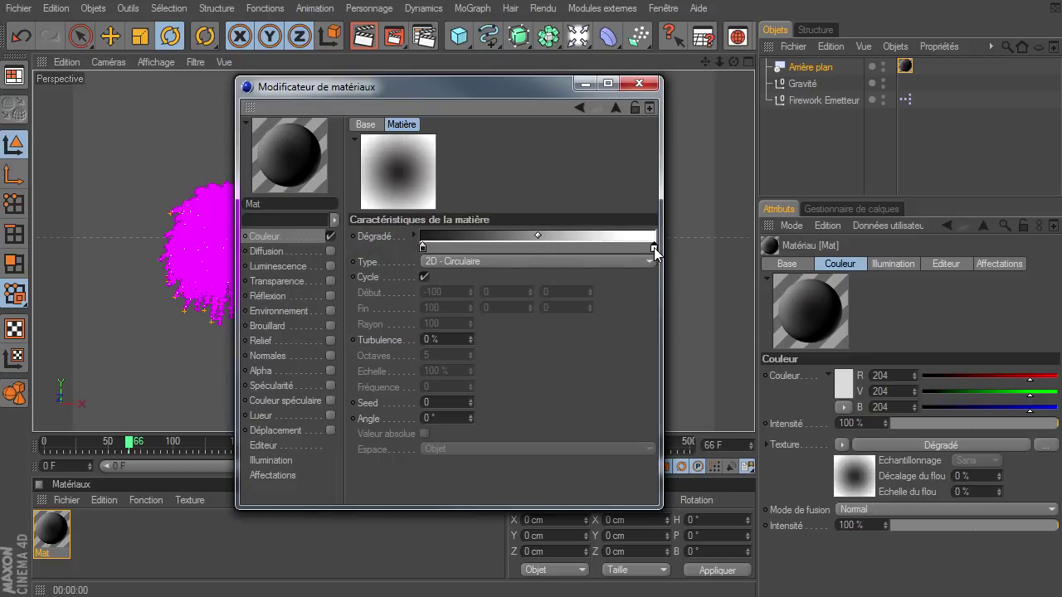
Set the gradient's end knot to a dark bluish grey with hue 211° and RGB 45, 47, 49
double_click(654, 249)
mouse_move(570, 268)
mouse_down()
mouse_move(547, 282)
mouse_move(570, 264)
mouse_up()
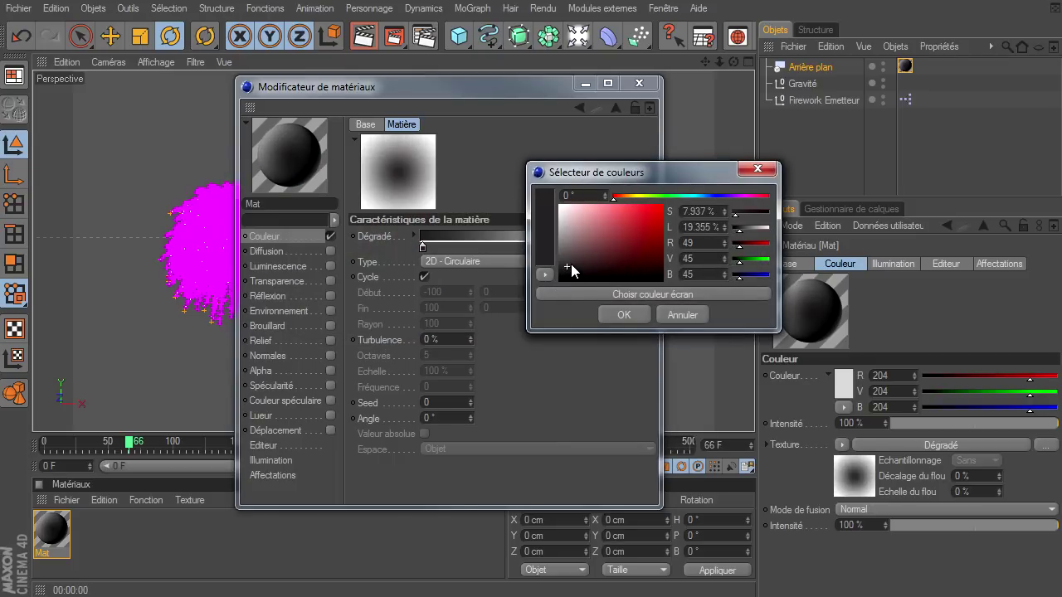
click(704, 196)
click(619, 309)
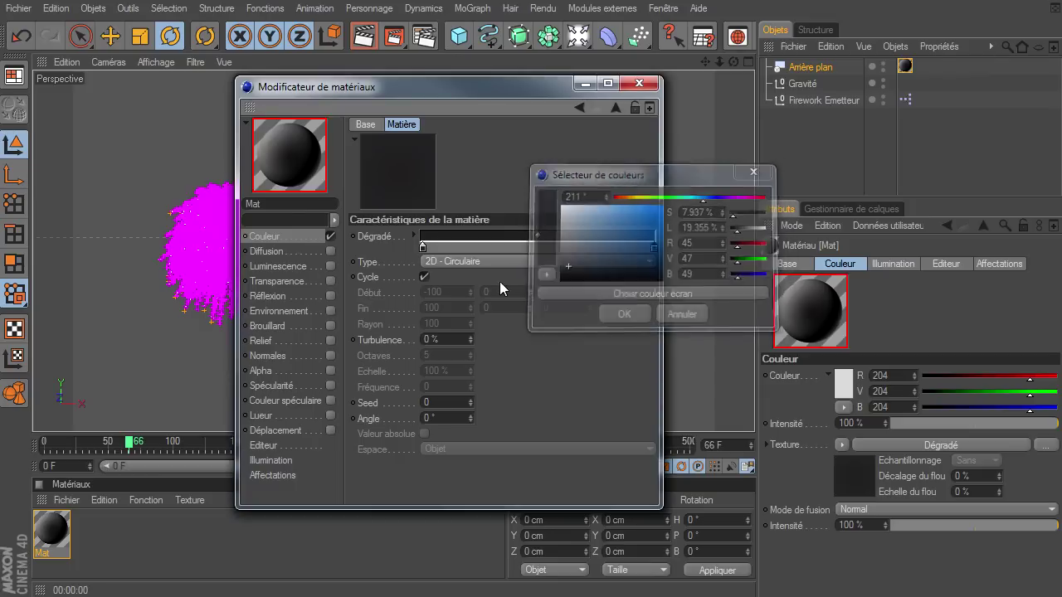
Recolour the gradient's start knot to a slightly lighter bluish grey with hue 213° and RGB 62, 66, 71
double_click(423, 247)
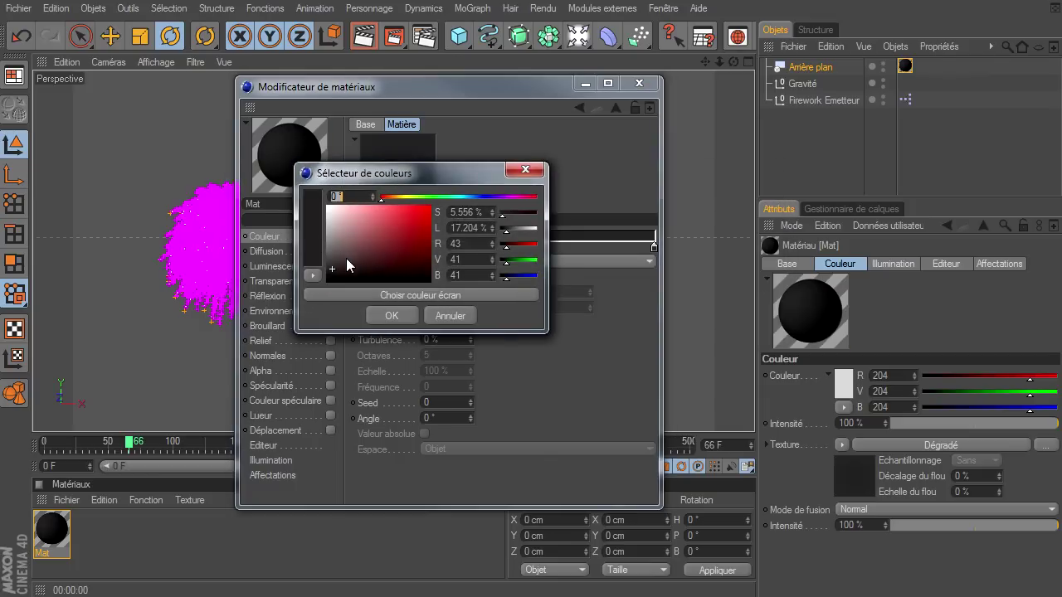
click(340, 260)
click(473, 199)
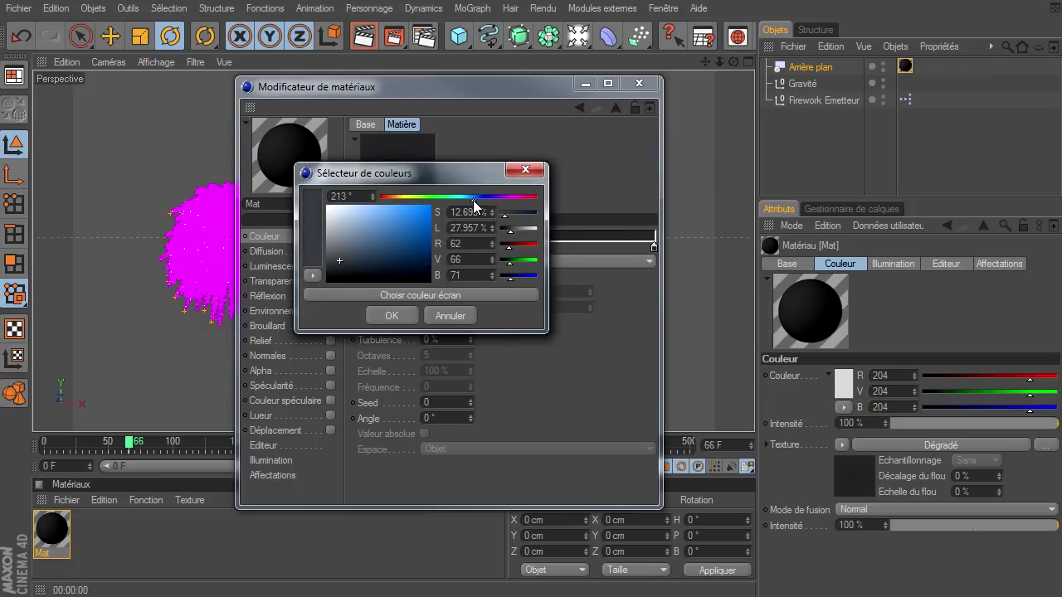
click(392, 316)
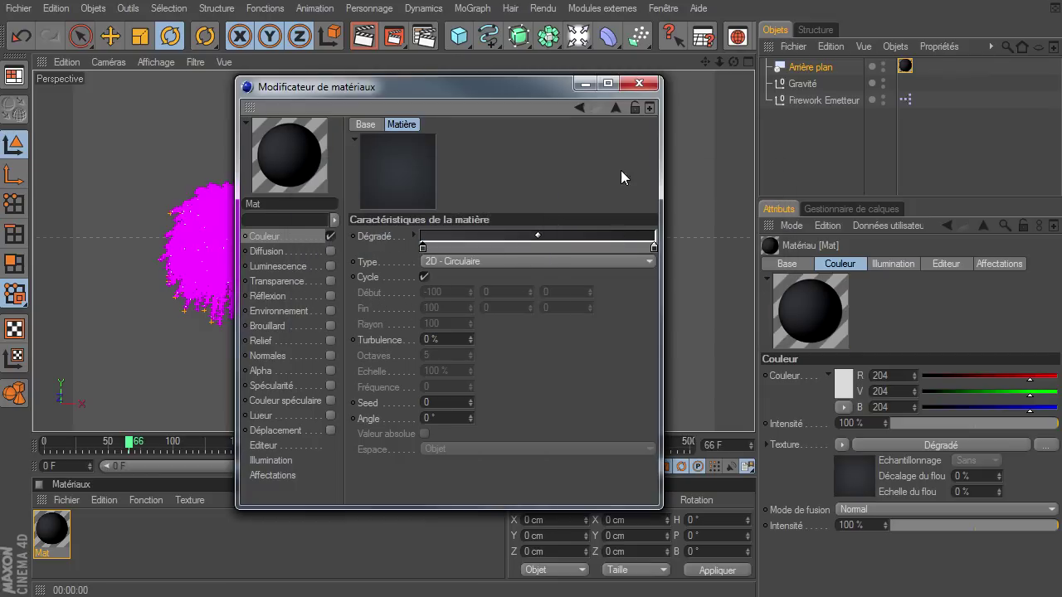
Close the material editor and render the view to check the background gradient
click(639, 84)
click(365, 37)
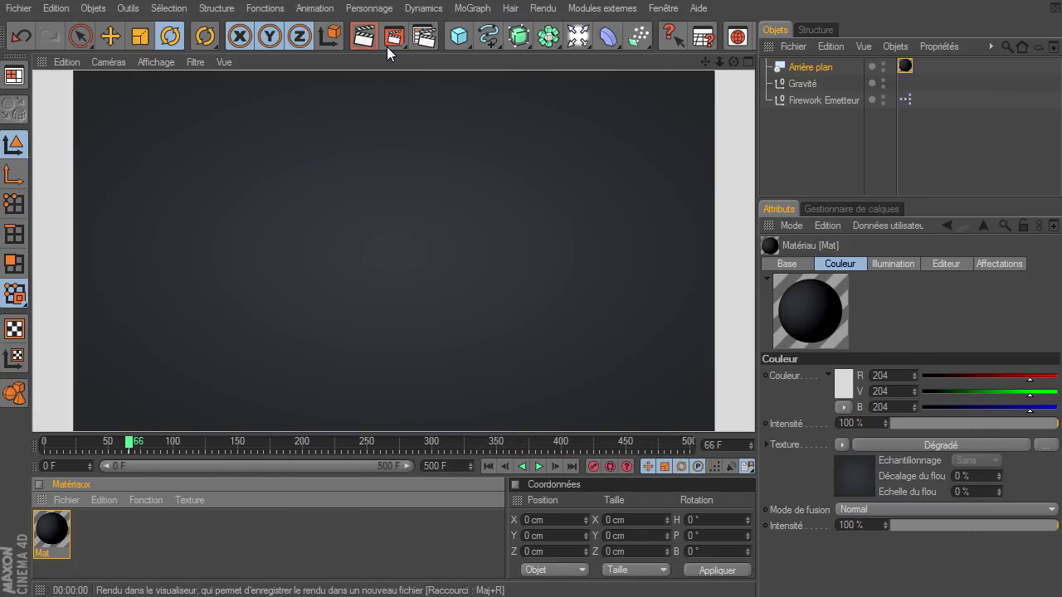
click(766, 155)
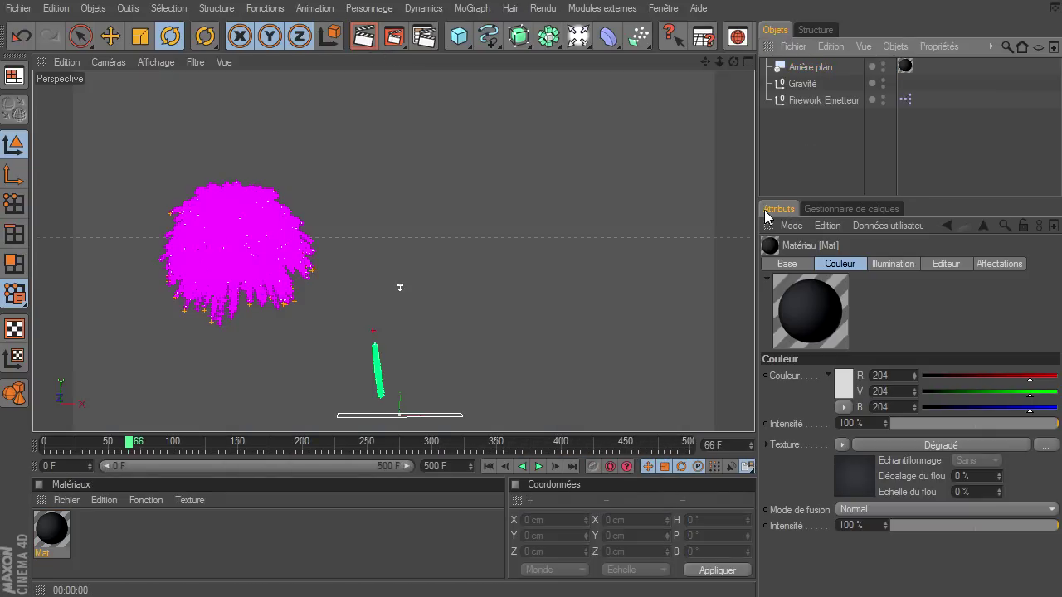
Add a Thinking Particles Géométrie de particules object, duplicate it twice and place all three below Firework Emetteur in the object list
click(93, 8)
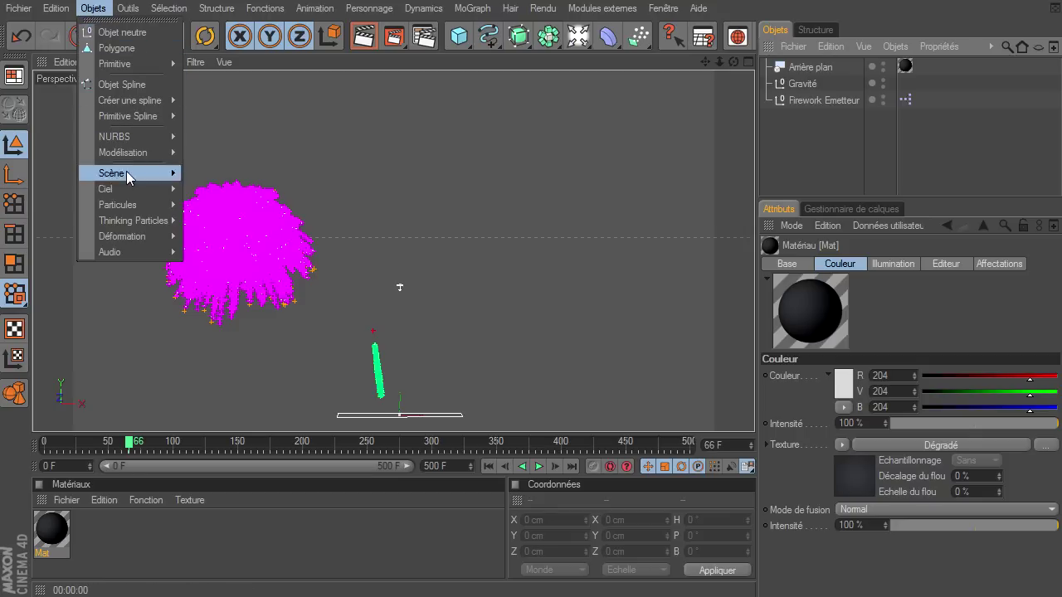
mouse_move(133, 220)
click(242, 228)
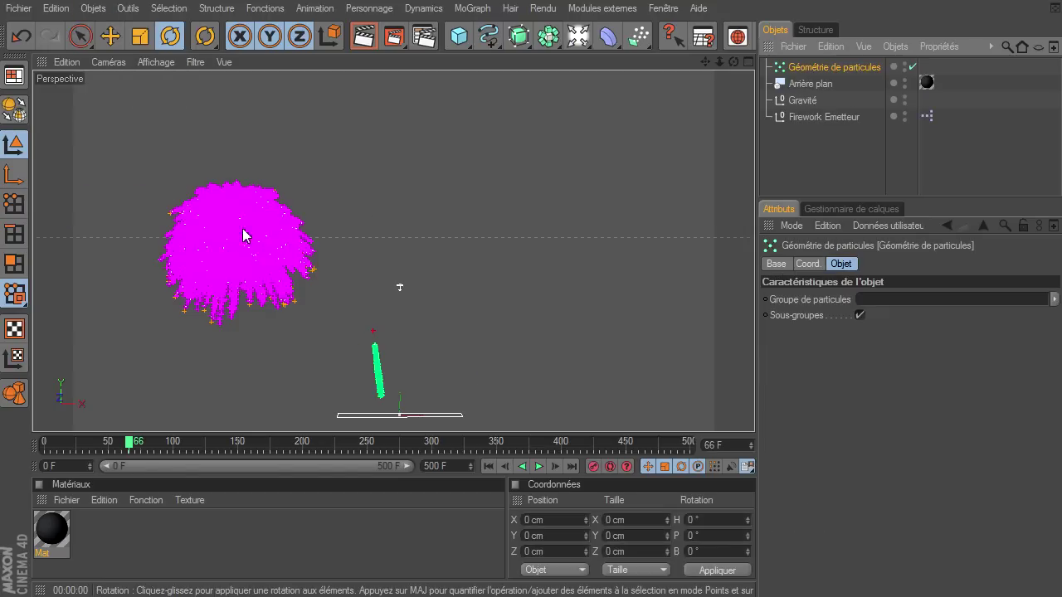
ctrl+drag(861, 67, 855, 83)
drag(827, 163, 828, 161)
drag(841, 69, 836, 158)
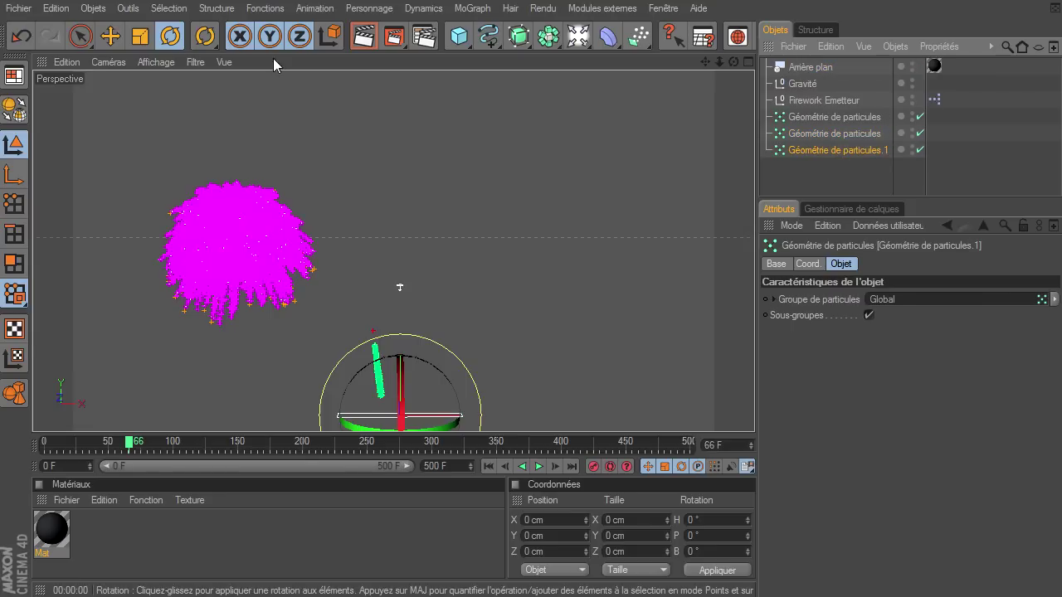
Open the Thinking Particles settings and assign the Explosion group to the second Géométrie de particules object
click(93, 9)
mouse_move(124, 220)
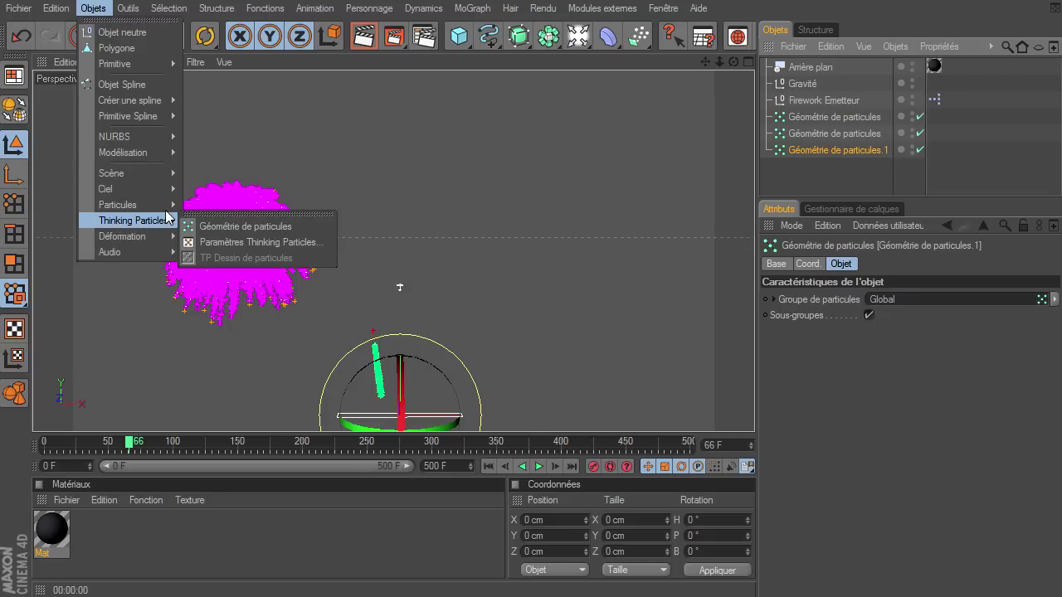
click(241, 239)
drag(192, 47, 186, 144)
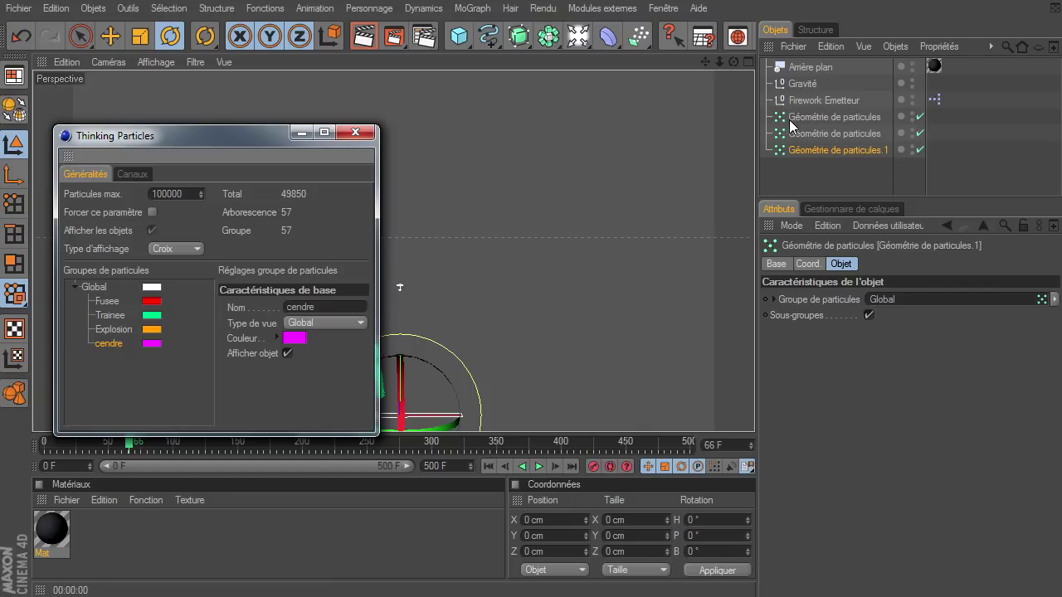
click(124, 330)
click(830, 135)
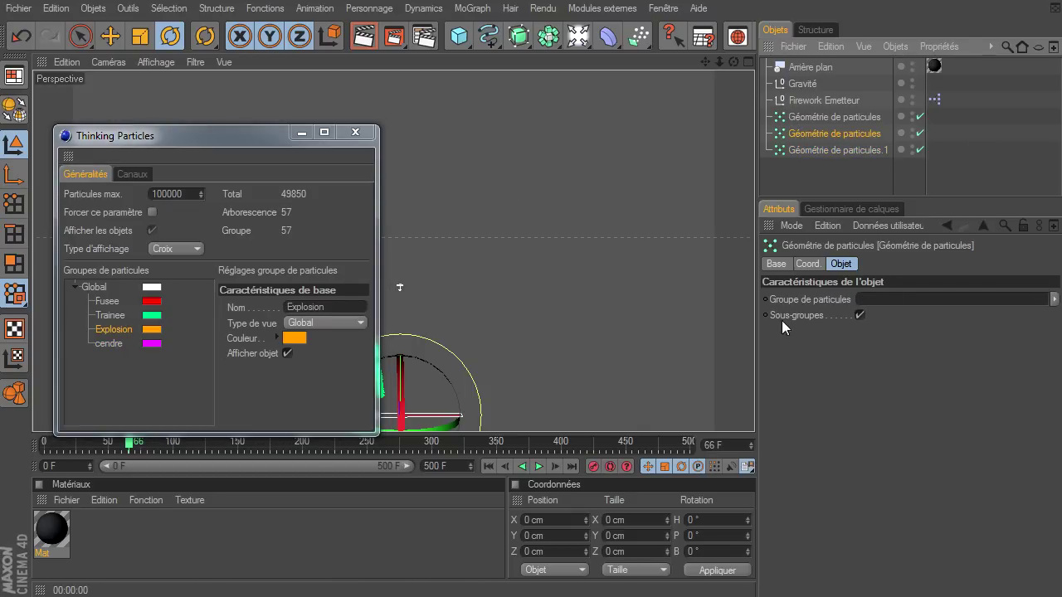
drag(107, 330, 949, 297)
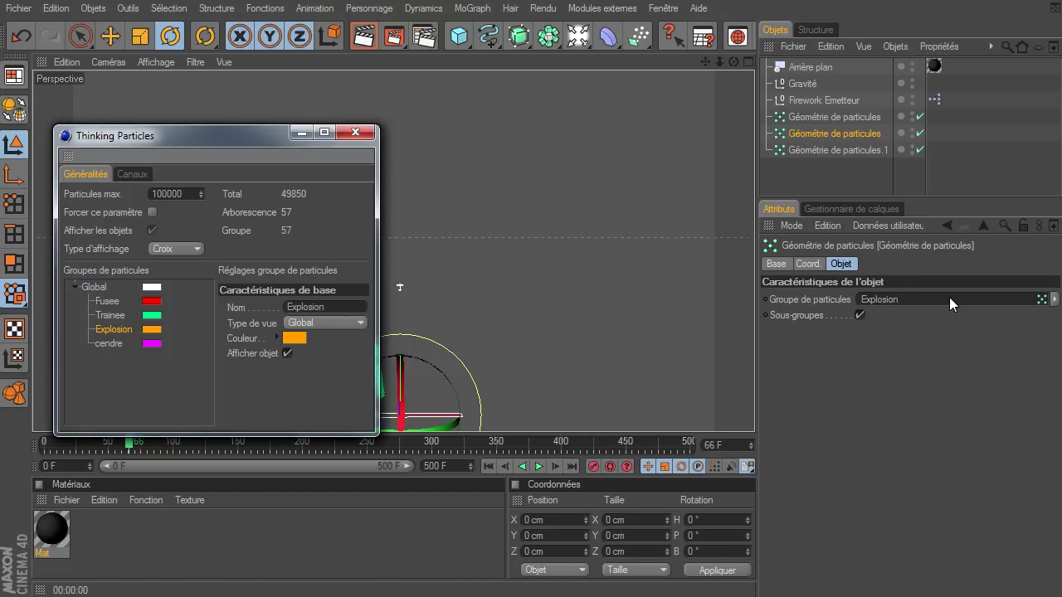
Rename the second Géométrie de particules object as Explosion
double_click(832, 134)
text(Ex)
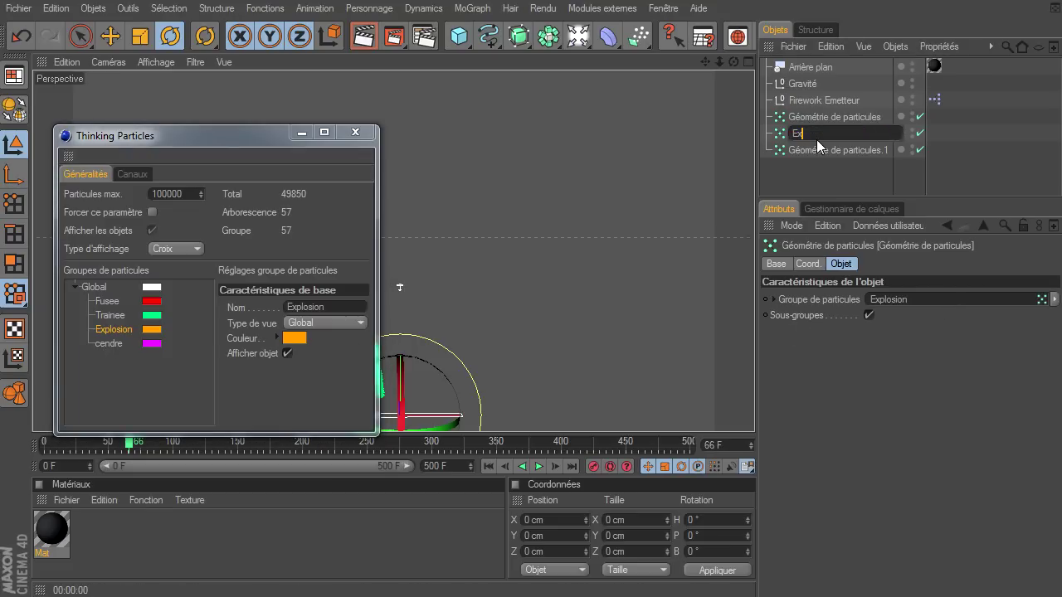
text(plosion)
key(Return)
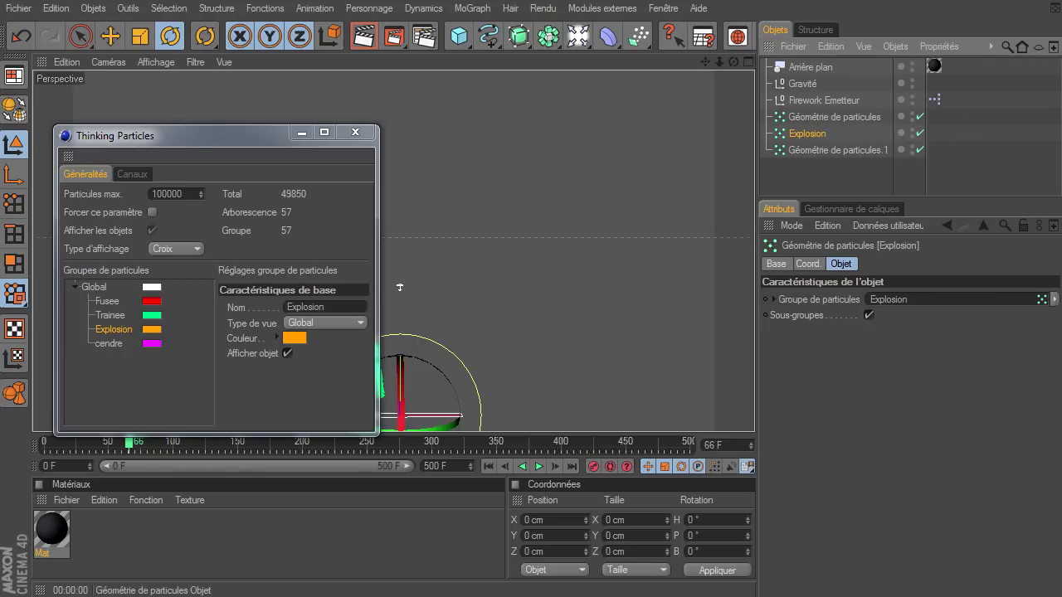
Rename the first Géométrie de particules object as Trainee and assign the Trainee particle group to it
double_click(796, 117)
text(Traine)
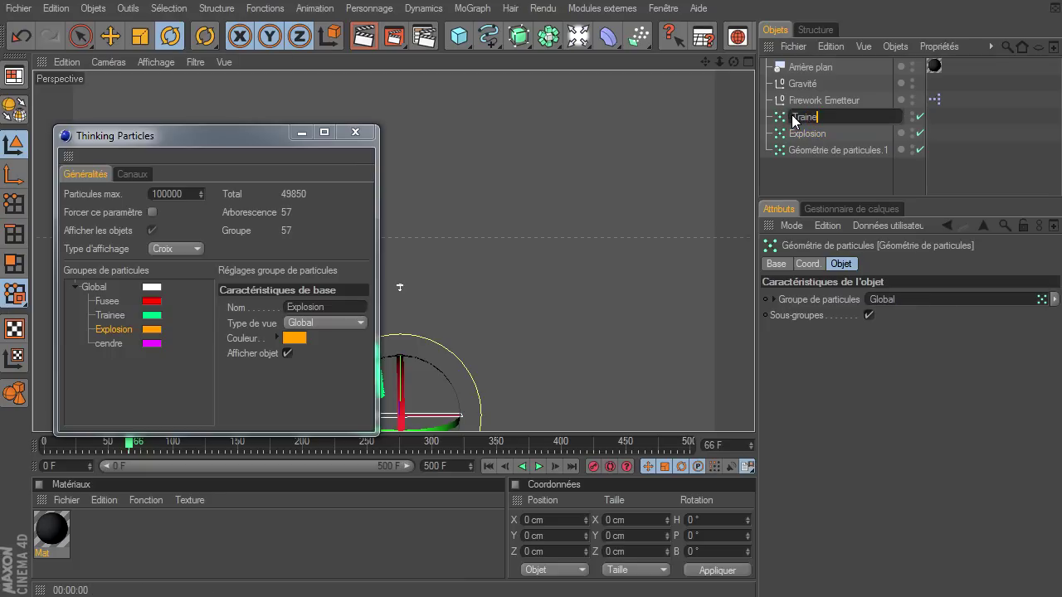
text(e)
key(Return)
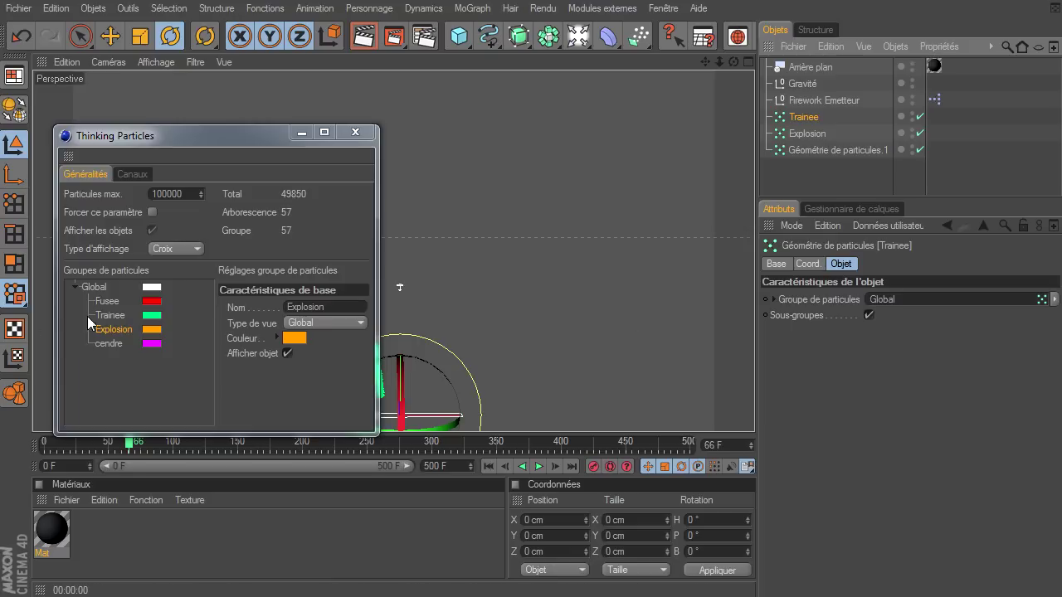
drag(104, 317, 930, 304)
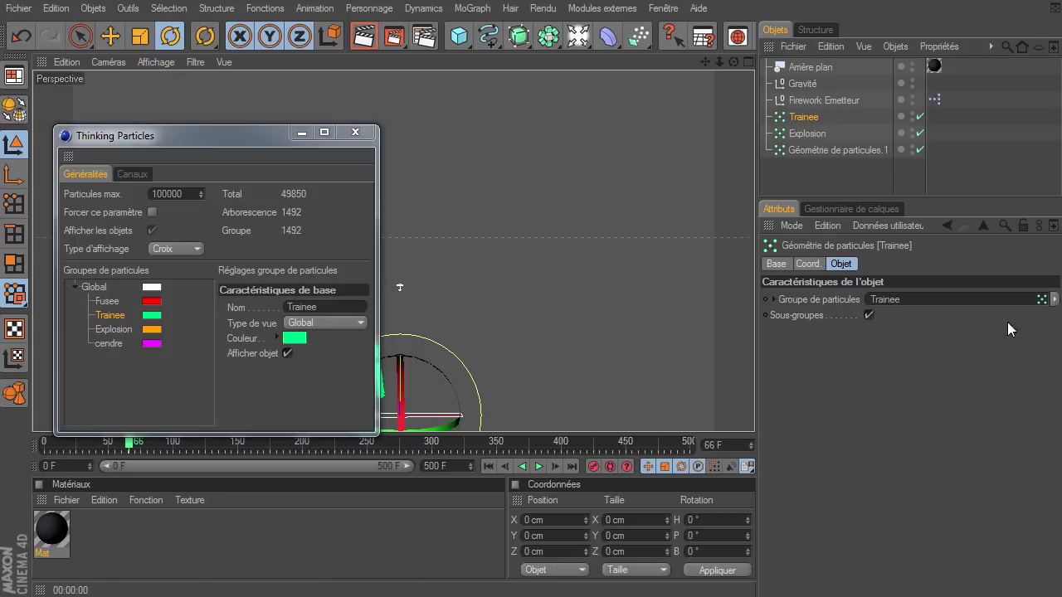
Rename the third Géométrie de particules object as Cendre and assign the cendre particle group to it
click(832, 150)
double_click(832, 151)
text(Gendre)
key(Return)
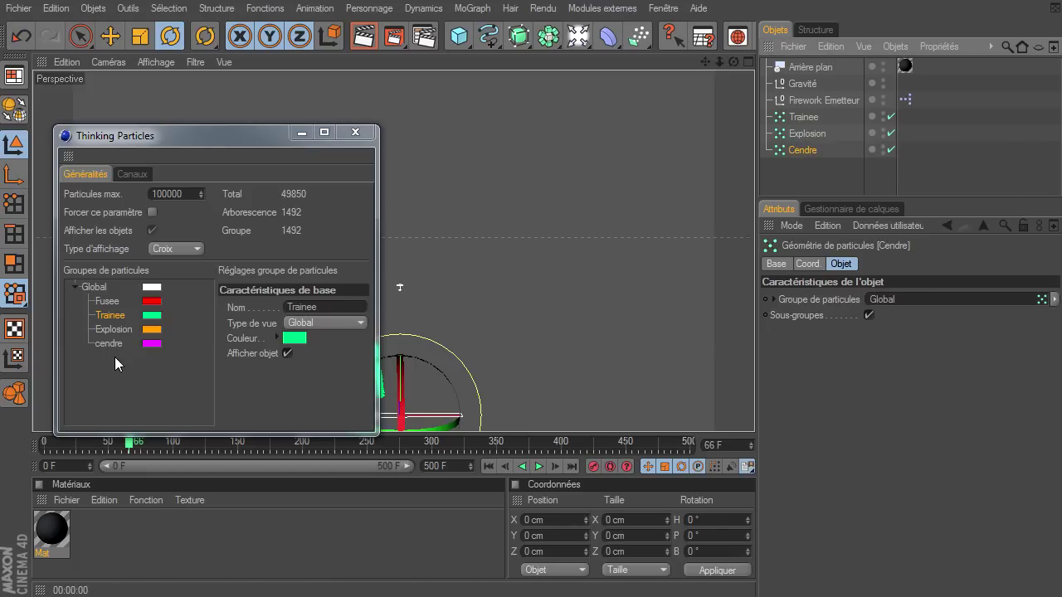
drag(112, 346, 932, 306)
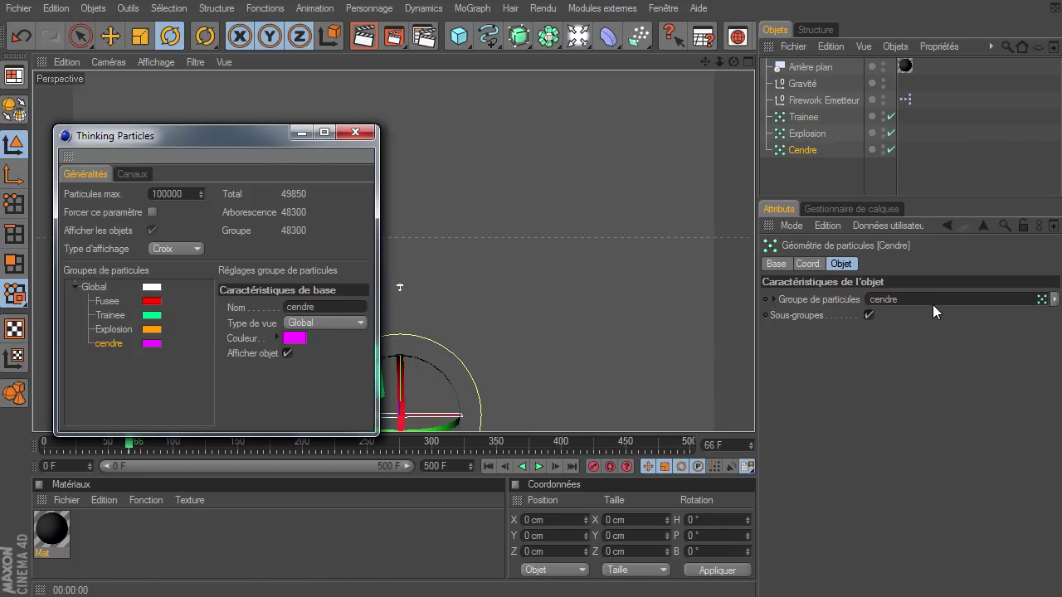
Check the particle group assigned to the Trainee, Explosion and Cendre objects, and close the Thinking Particles settings
click(803, 116)
click(807, 133)
click(806, 150)
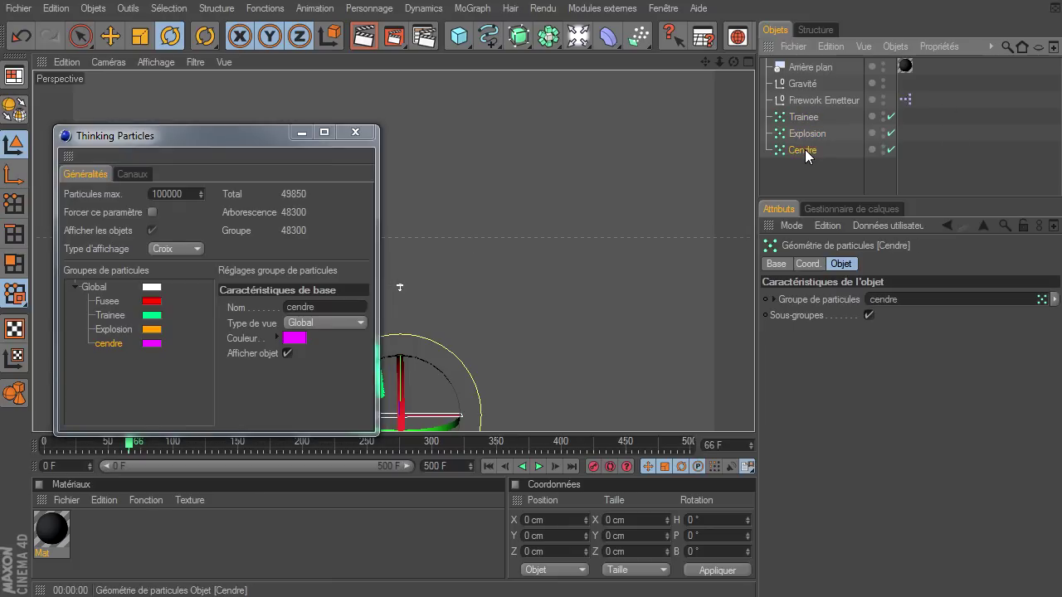
click(355, 133)
Create a Matériau Cheveux material, duplicate it twice and open the first one for editing
click(97, 542)
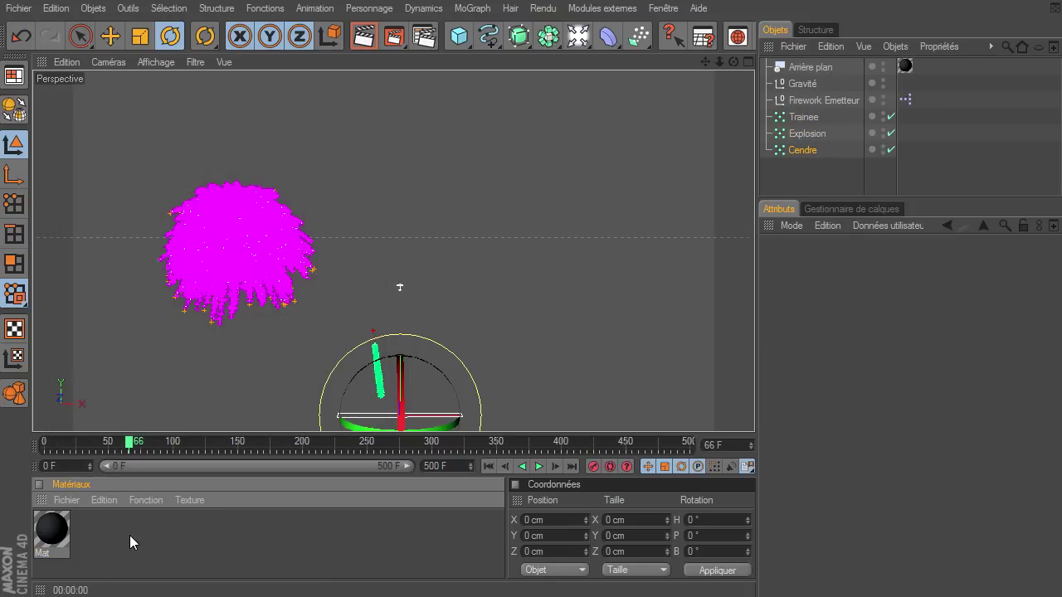
click(68, 500)
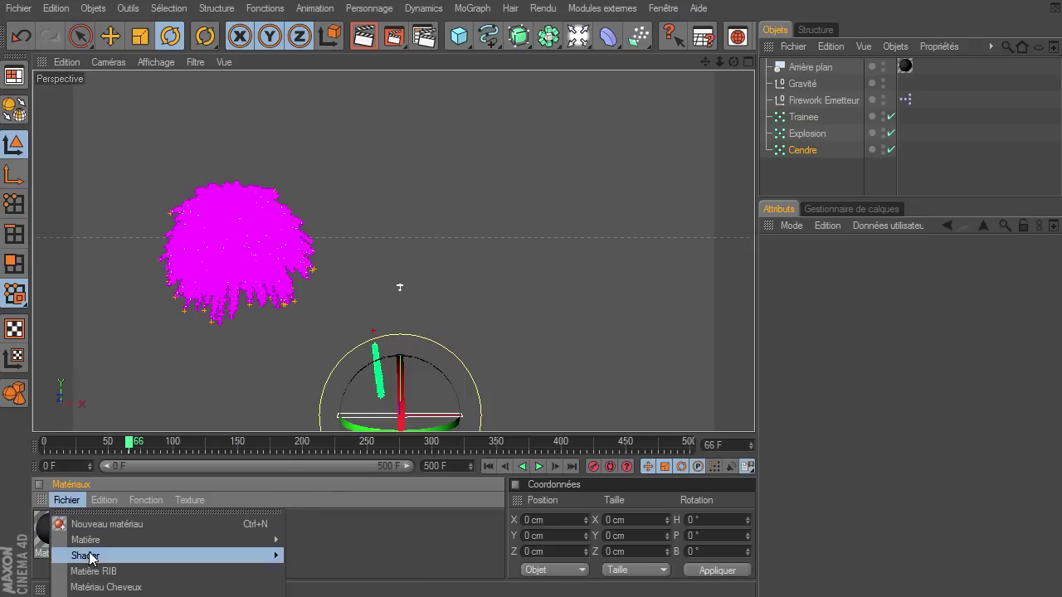
click(106, 587)
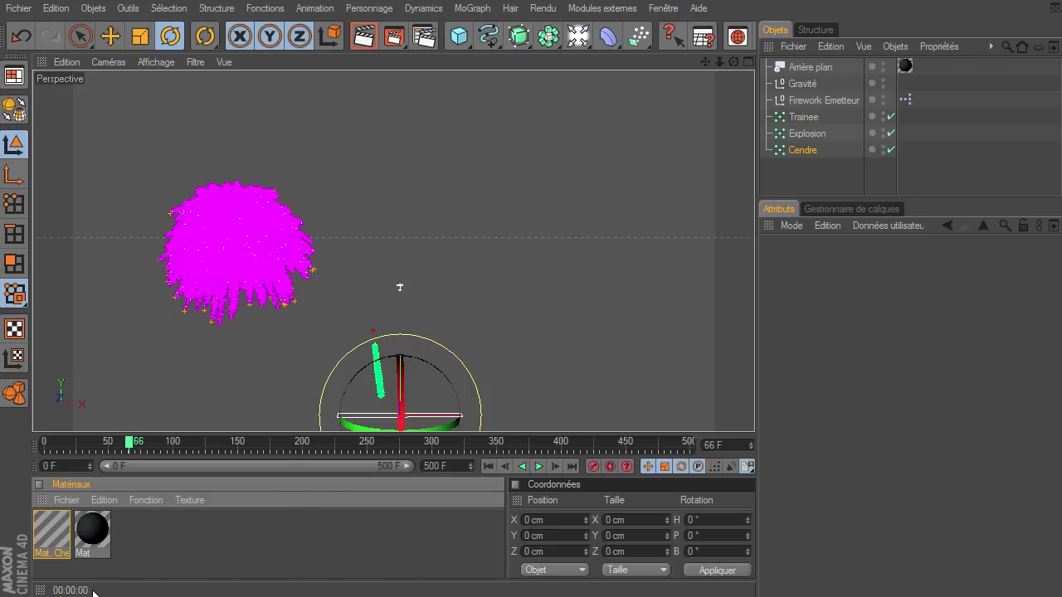
ctrl+drag(51, 541, 206, 531)
double_click(53, 535)
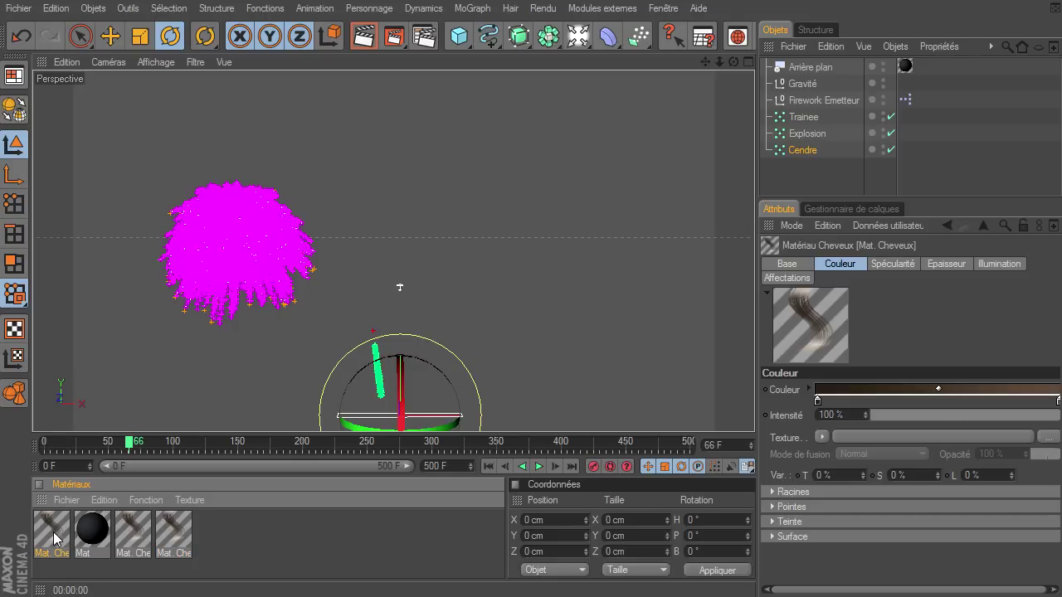
Disable Epaisseur and Spécularité on the first hair material and remove the end knot of its colour gradient
click(356, 295)
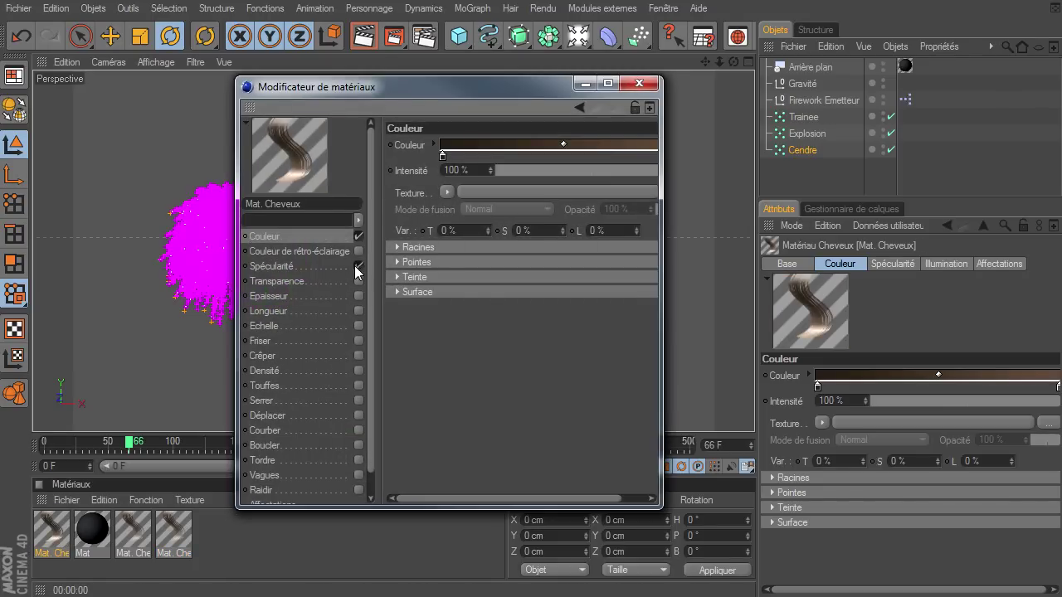
click(355, 265)
drag(660, 157, 732, 196)
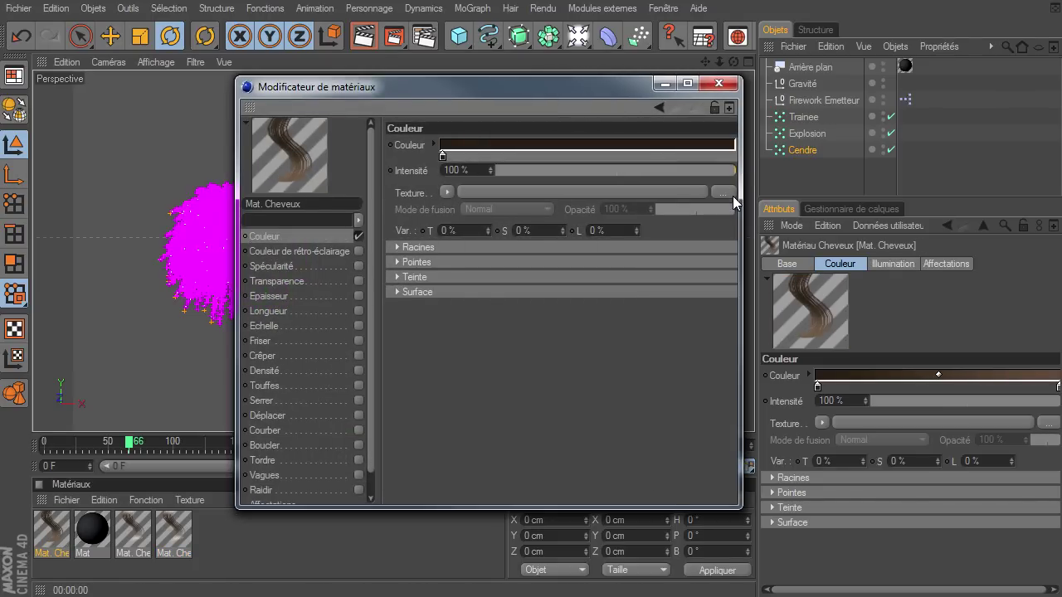
Set the remaining gradient knot of the first hair material to a bright, fully saturated cyan blue and close the material editor
double_click(443, 156)
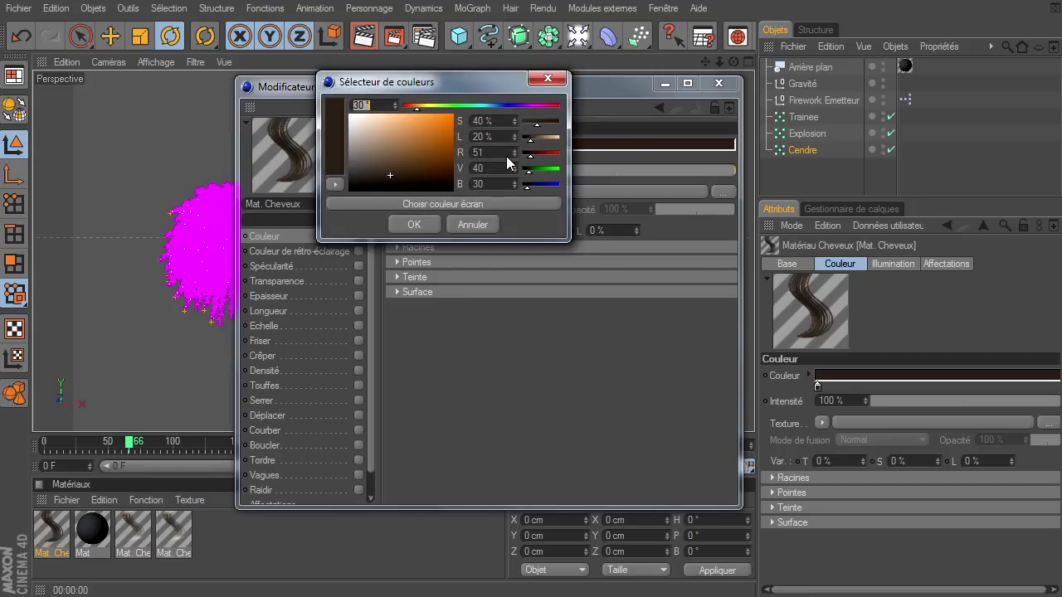
drag(416, 106, 489, 105)
drag(440, 129, 483, 133)
click(414, 225)
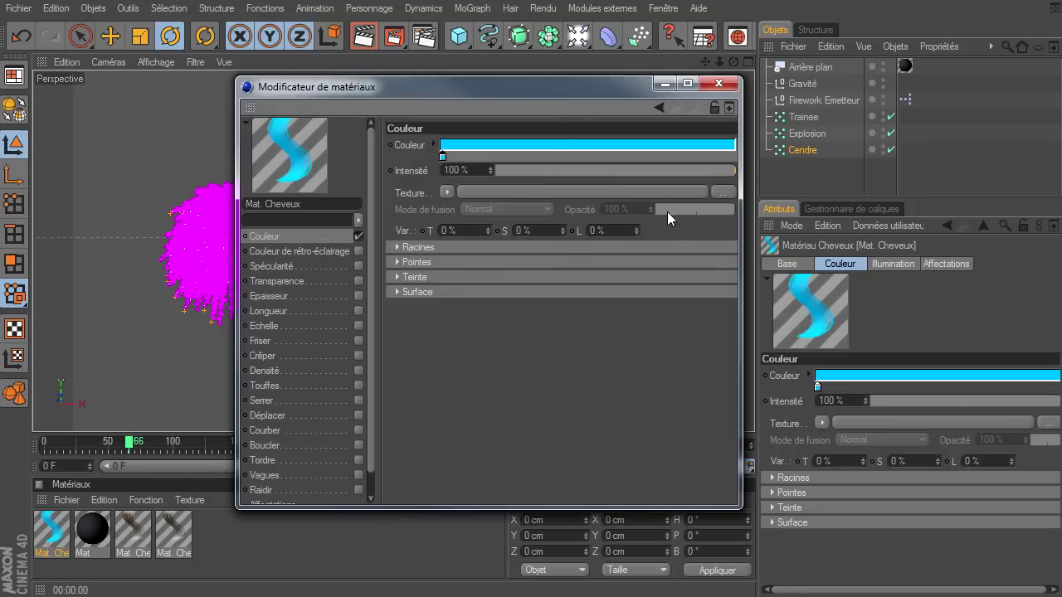
click(718, 83)
Open Mat. Cheveux.1, remove the end knot of its colour gradient and disable Spécularité and Epaisseur
double_click(127, 526)
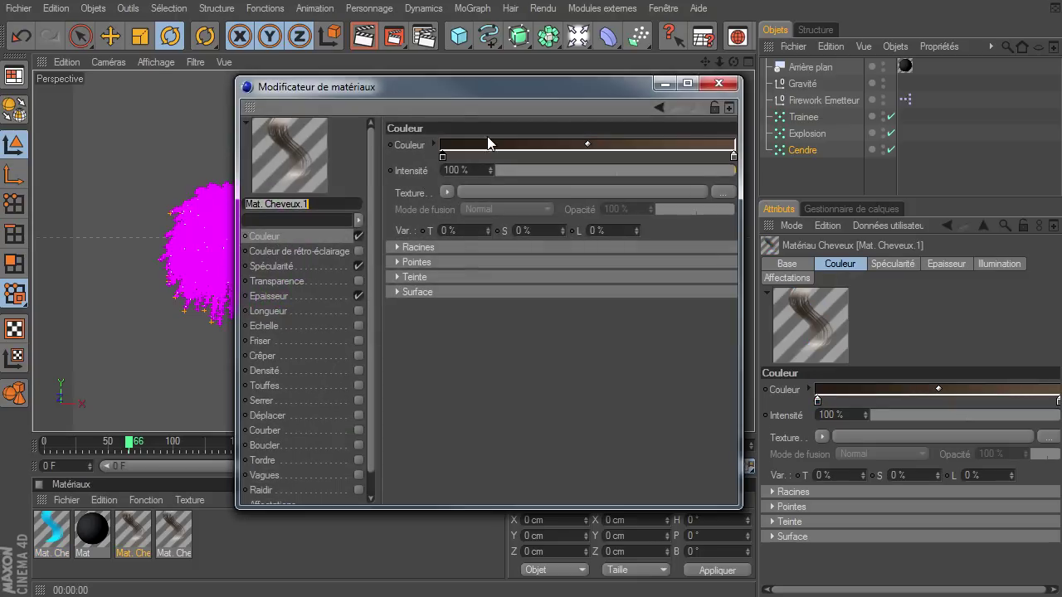
drag(734, 155, 750, 228)
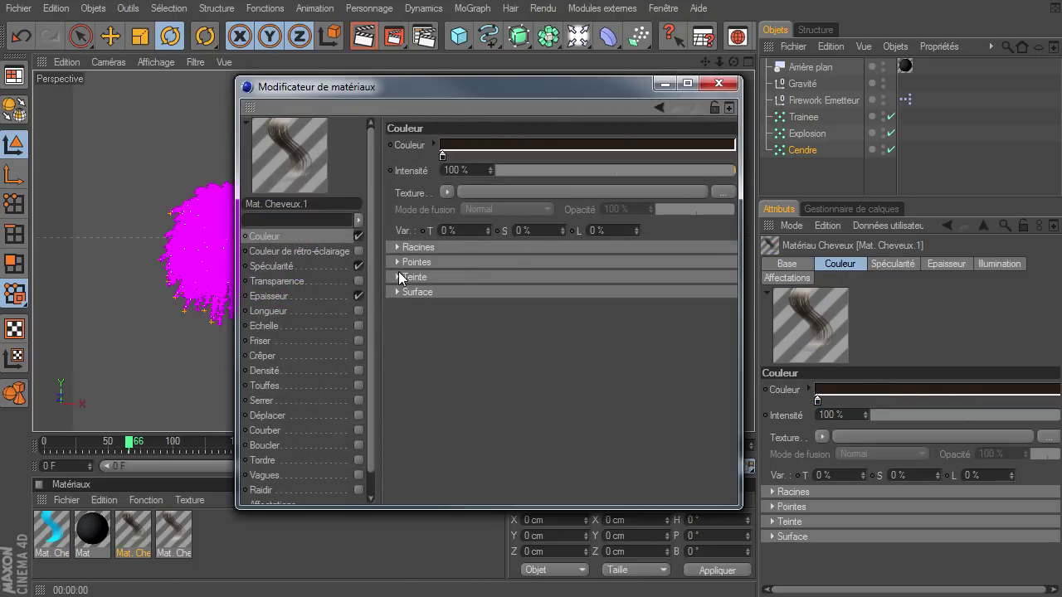
click(358, 266)
click(358, 295)
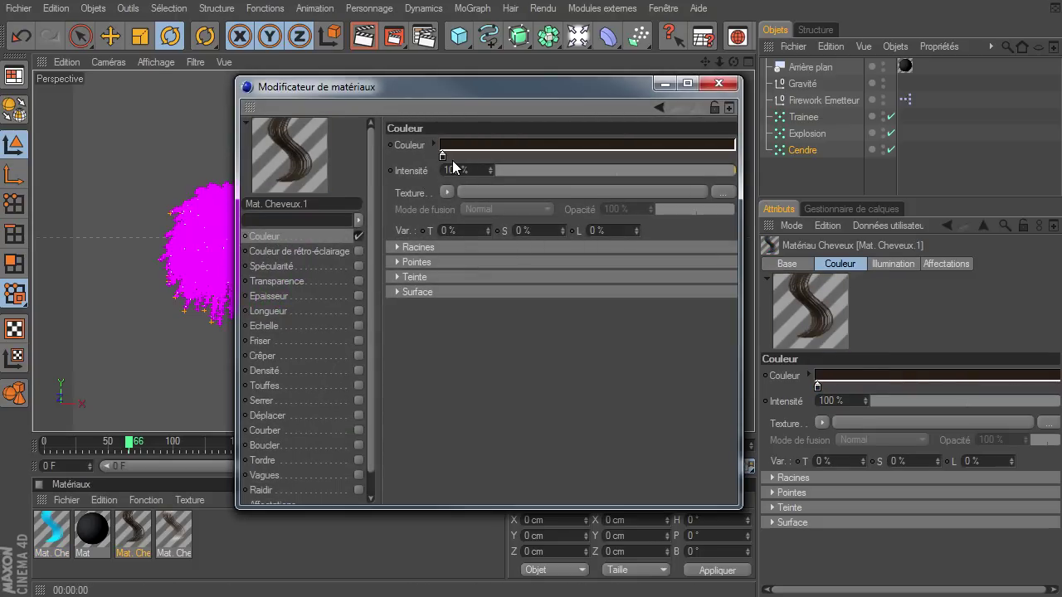
Set the gradient knot of Mat. Cheveux.1 to orange (R 255, V 127, B 0) and close the material editor
double_click(442, 156)
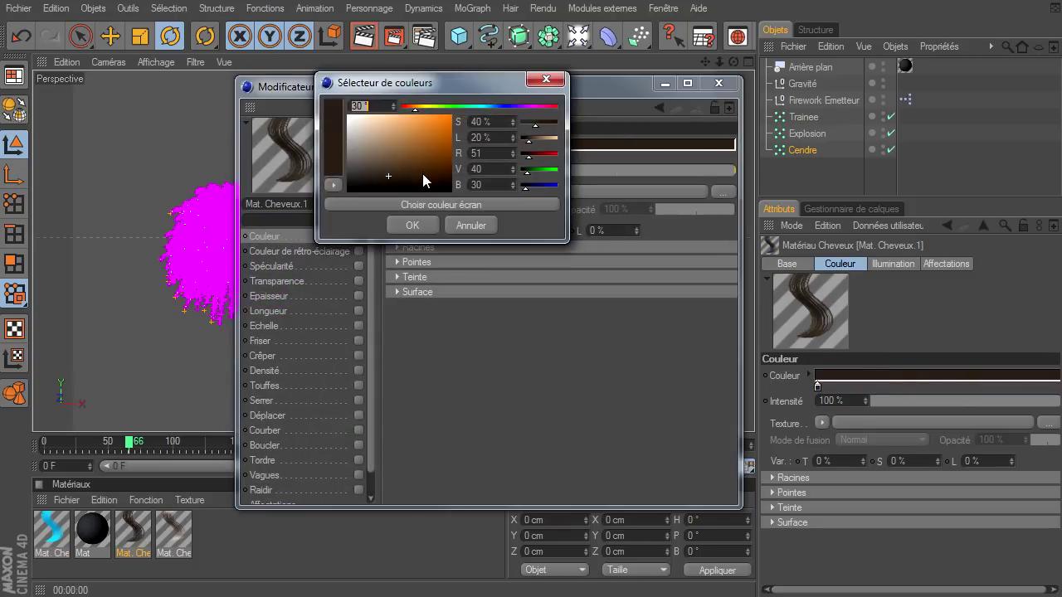
drag(426, 159, 485, 94)
click(391, 227)
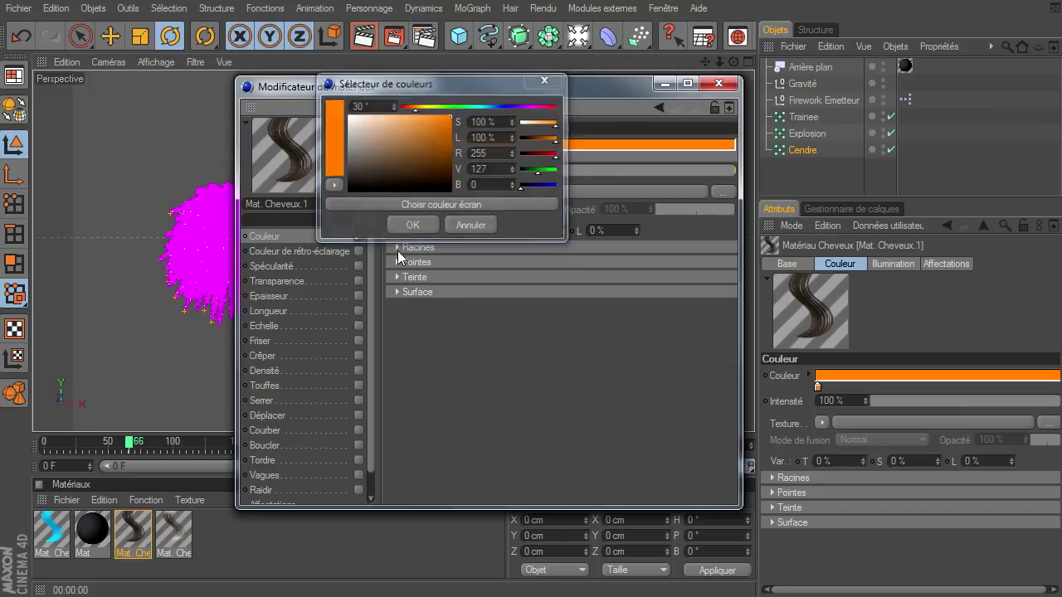
click(720, 85)
Open Mat. Cheveux.2, remove the end knot of its colour gradient and disable Spécularité and Epaisseur
double_click(172, 535)
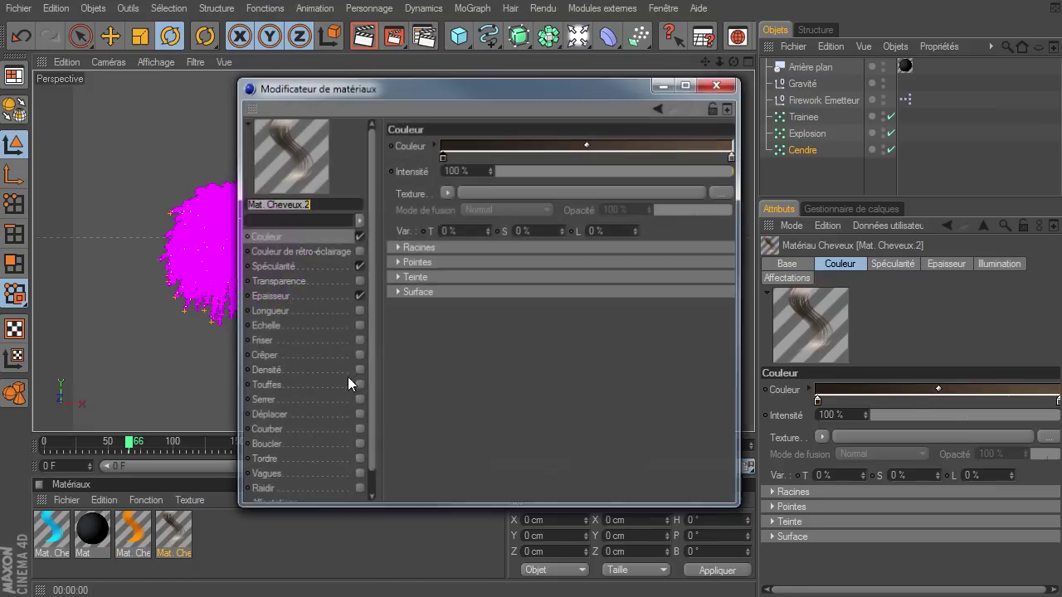
drag(735, 156, 734, 191)
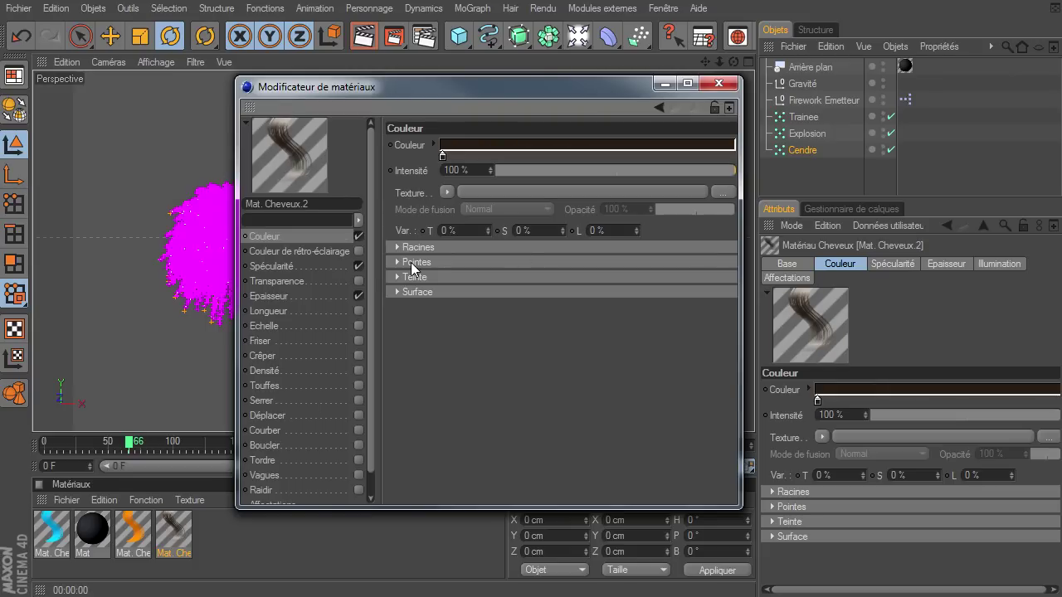
click(358, 266)
click(358, 295)
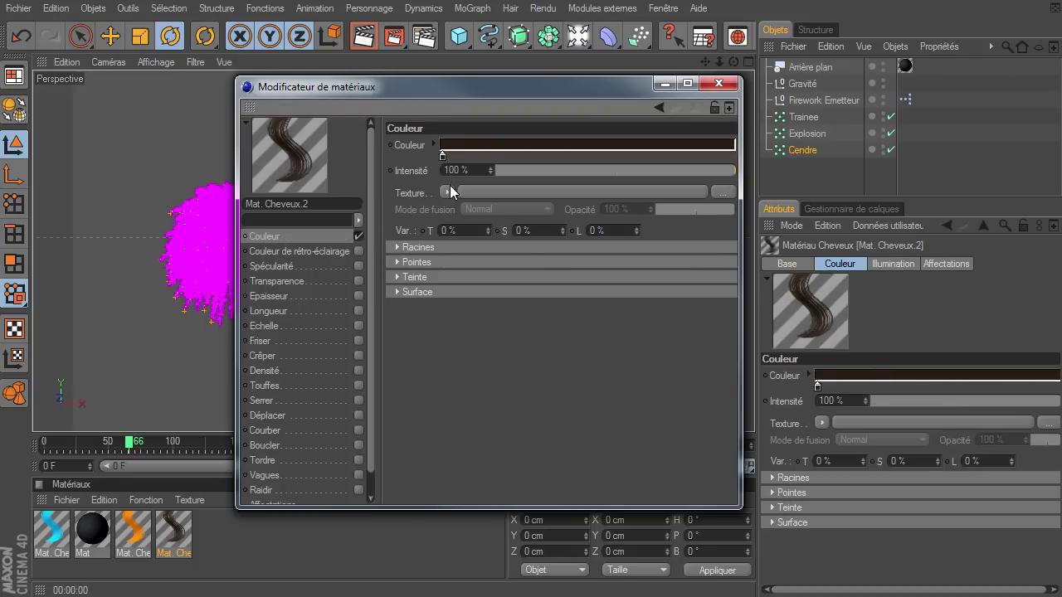
Set the gradient knot of Mat. Cheveux.2 to a bright, fully saturated green and close the material editor
double_click(442, 157)
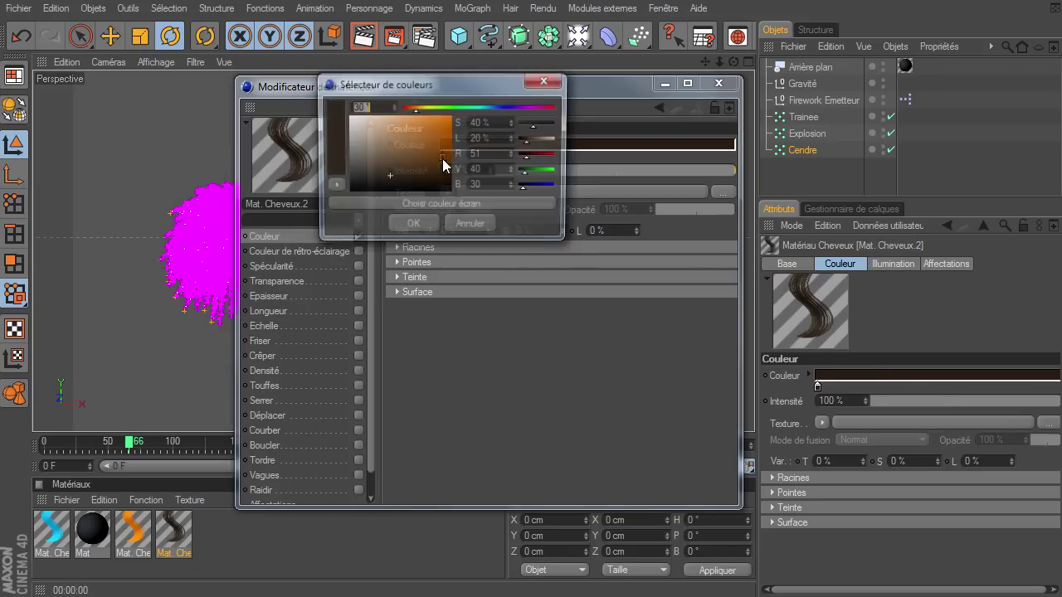
click(454, 106)
drag(448, 118, 486, 107)
click(415, 225)
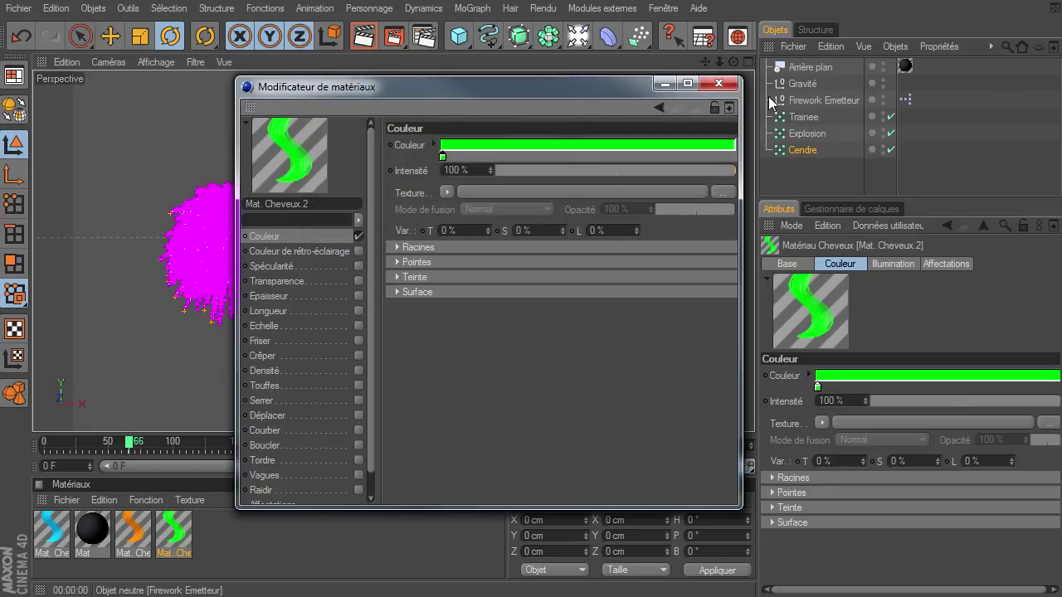
click(723, 84)
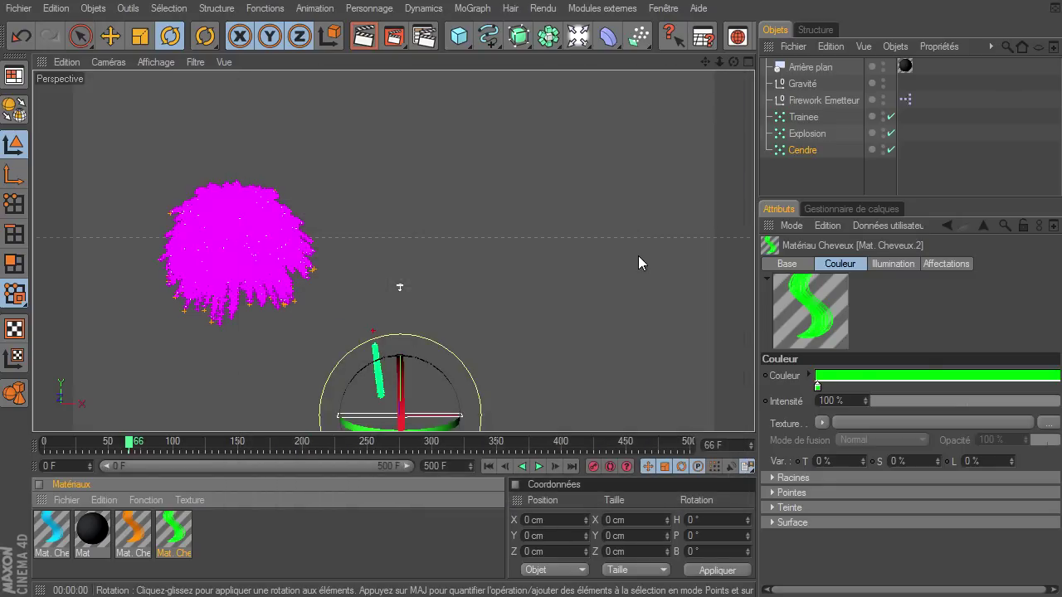
Reopen Mat. Cheveux.2 and change its colour to yellow-green with a hue of 76° (R 187, V 255, B 0)
double_click(174, 535)
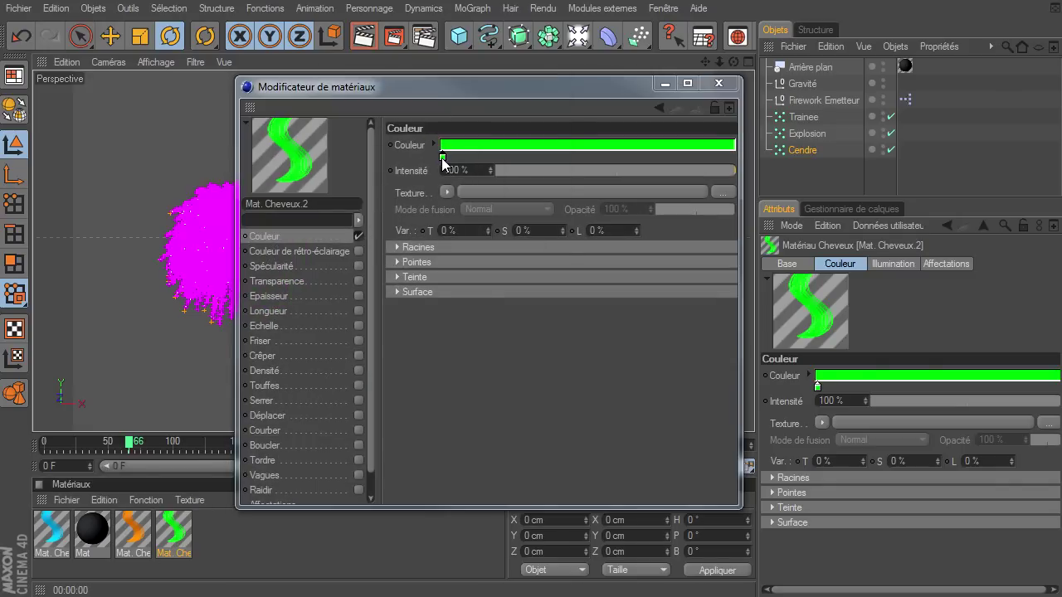
click(444, 148)
click(441, 105)
drag(440, 106, 434, 105)
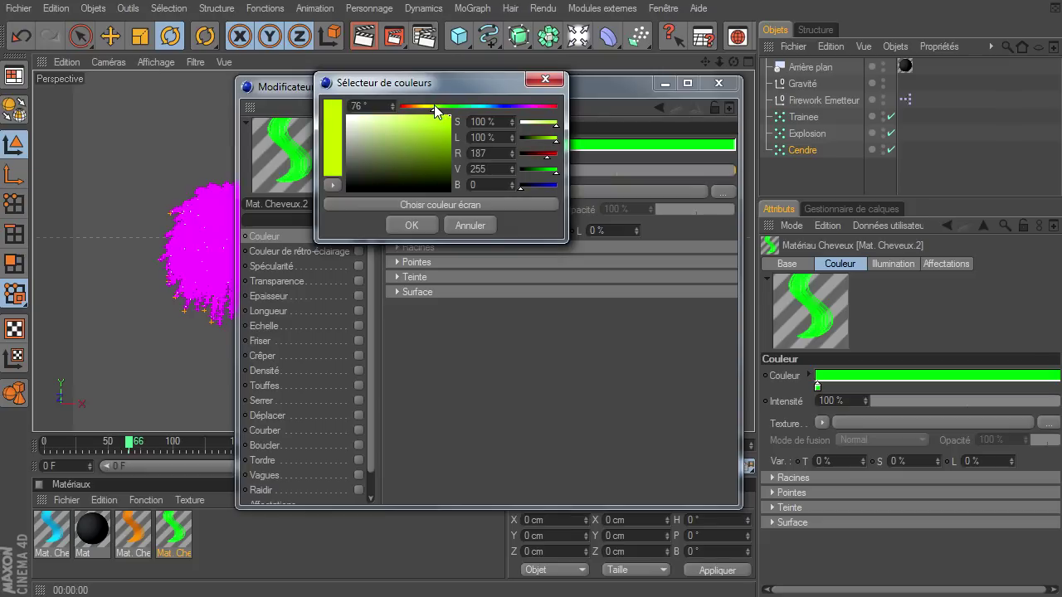
click(433, 221)
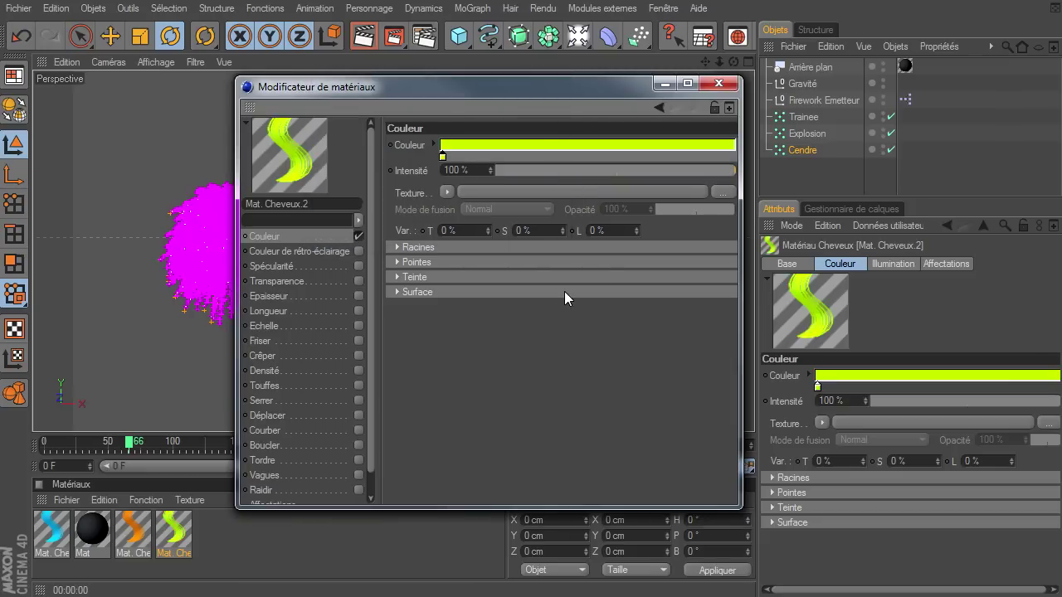
click(720, 84)
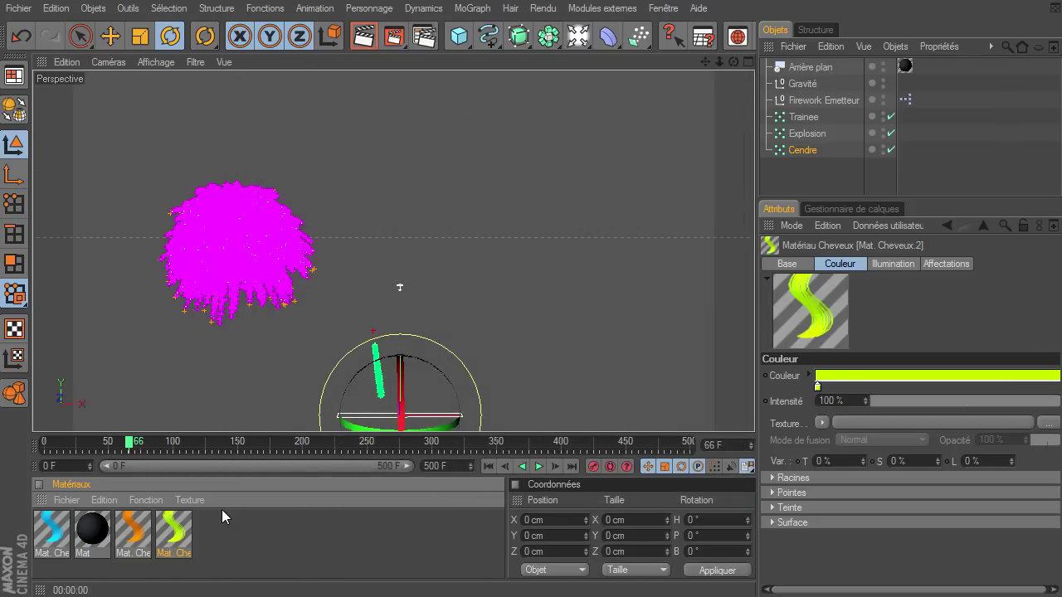
Apply the yellow-green hair material to Cendre, the orange one to Trainee and the blue one to Explosion, and rewind to frame 0
drag(829, 150, 815, 152)
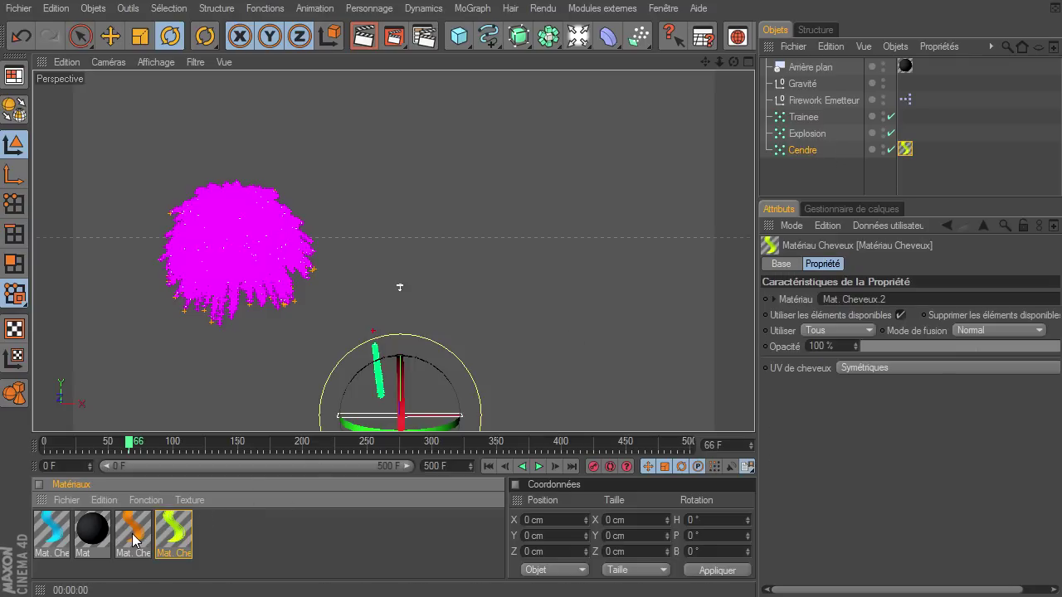
drag(814, 119, 816, 118)
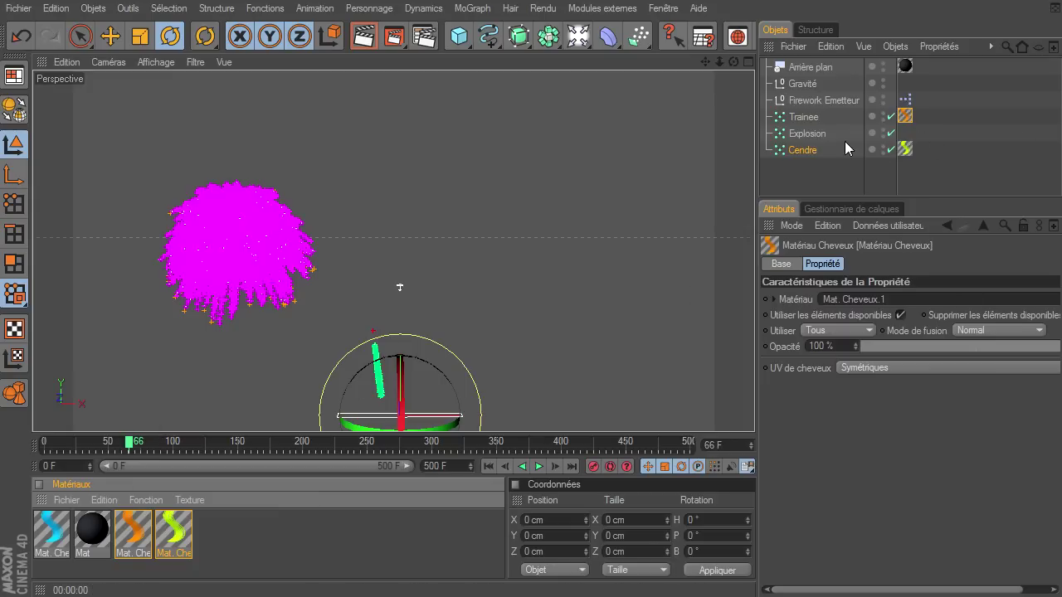
drag(817, 133, 818, 133)
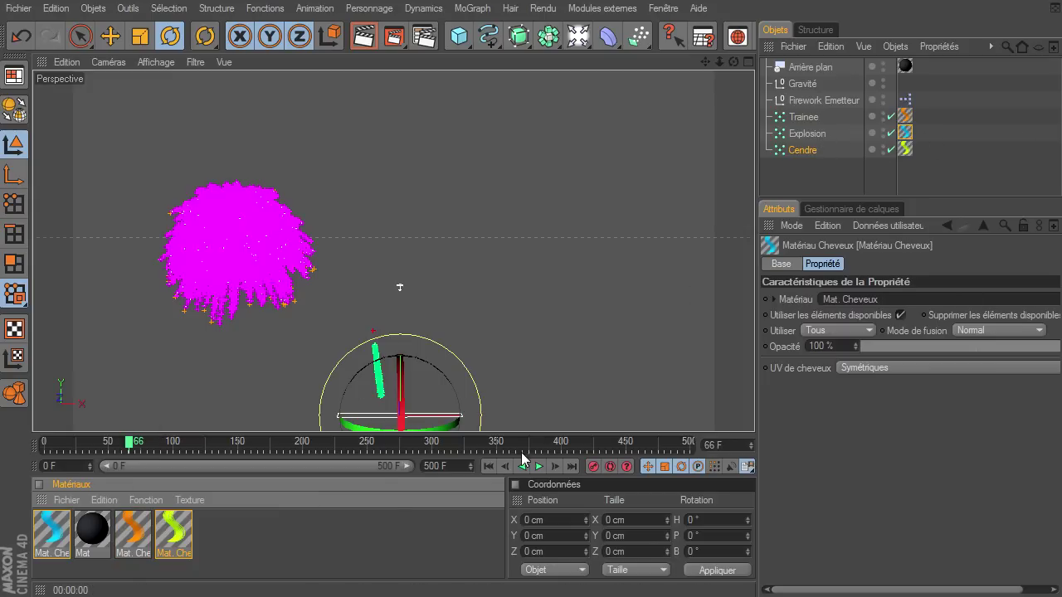
click(488, 467)
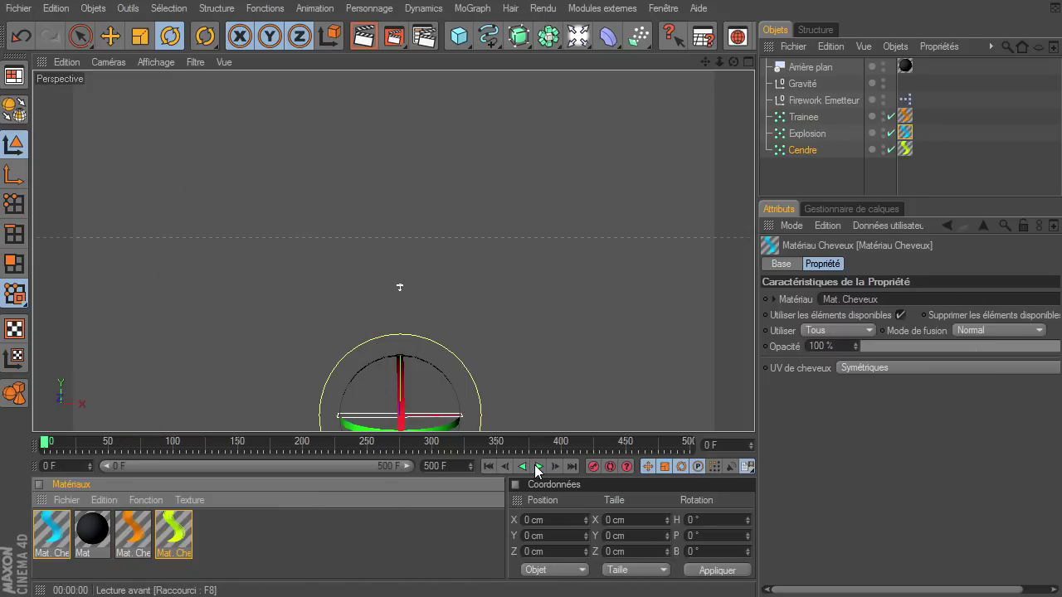
Add a Rendu des cheveux hair tag to the Trainee object
click(811, 117)
click(807, 134)
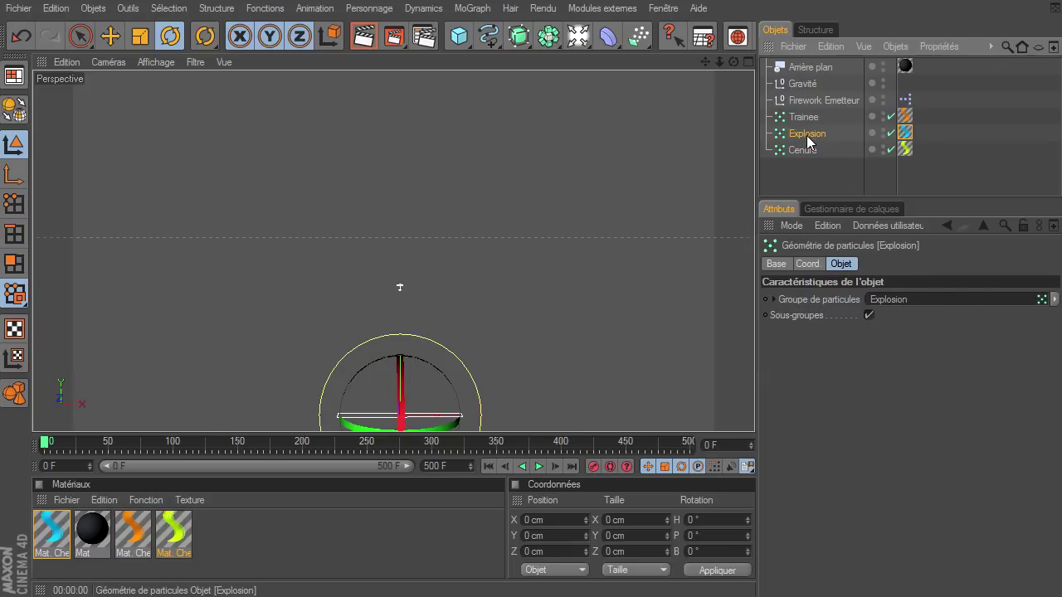
click(806, 150)
click(814, 118)
right_click(814, 119)
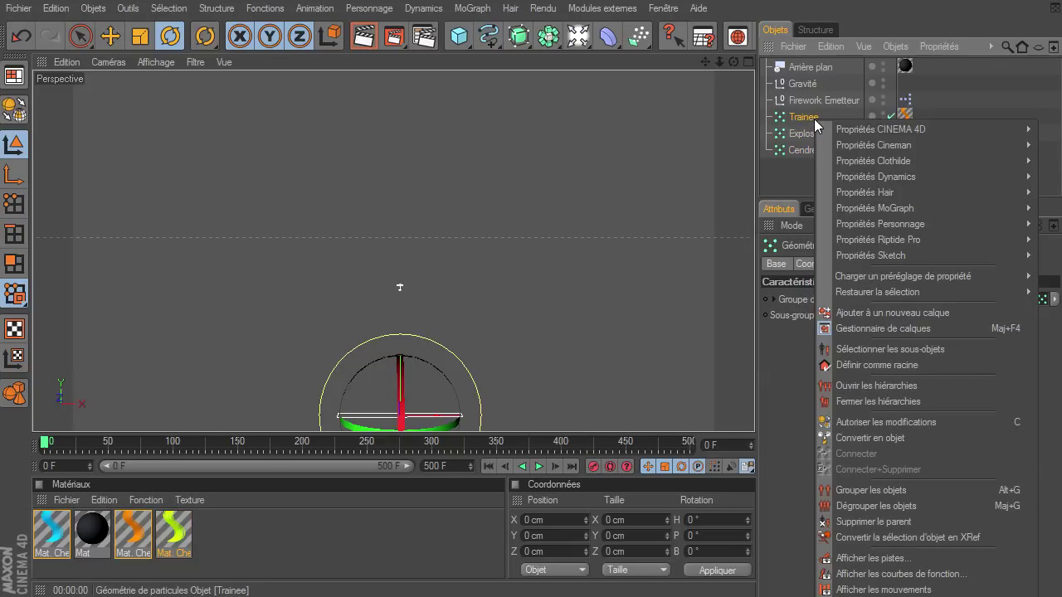
mouse_move(891, 193)
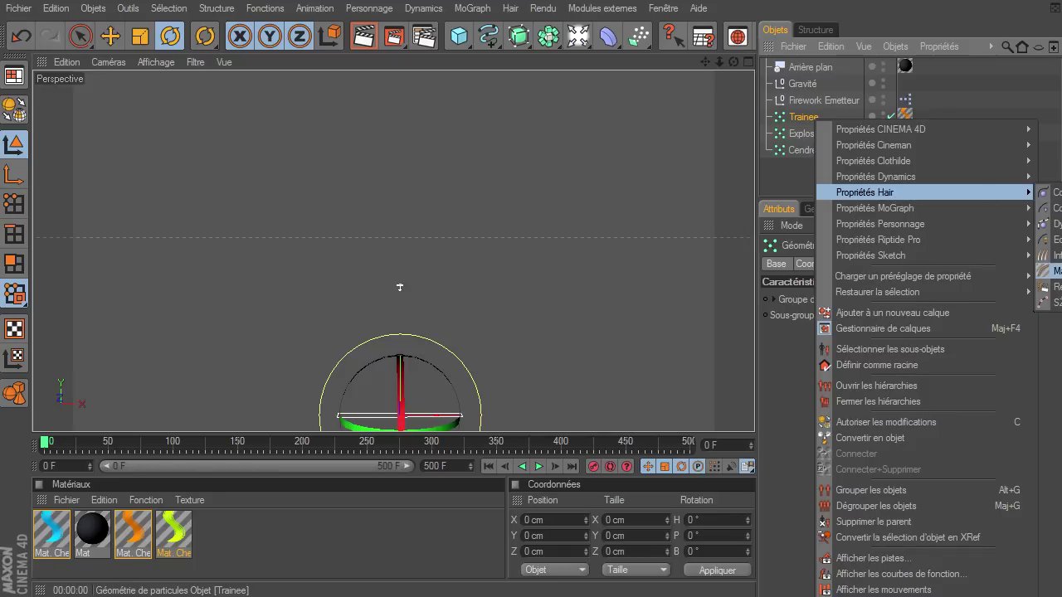
click(1048, 286)
Add a Rendu des cheveux hair tag to the Explosion object
click(814, 135)
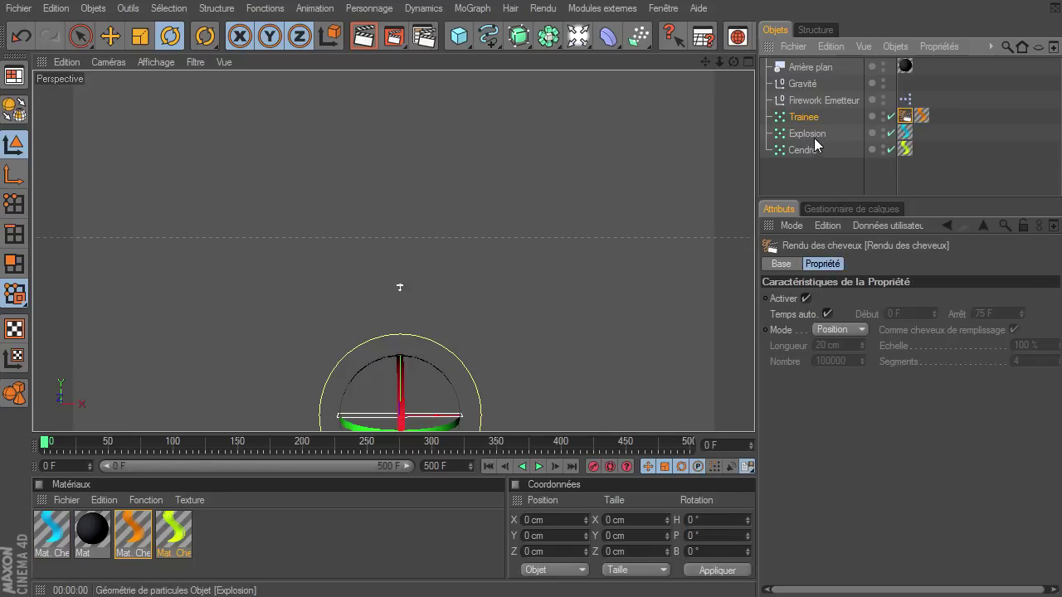
right_click(795, 129)
mouse_move(884, 202)
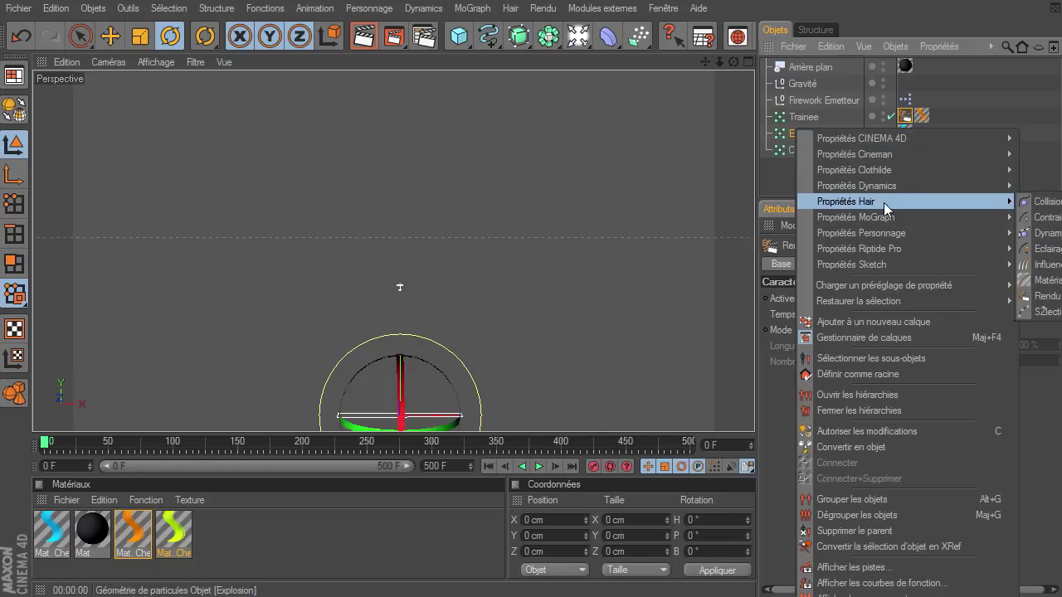
click(1044, 296)
Add a Rendu des cheveux hair tag to the Cendre object and clear the material selection
click(808, 154)
right_click(800, 153)
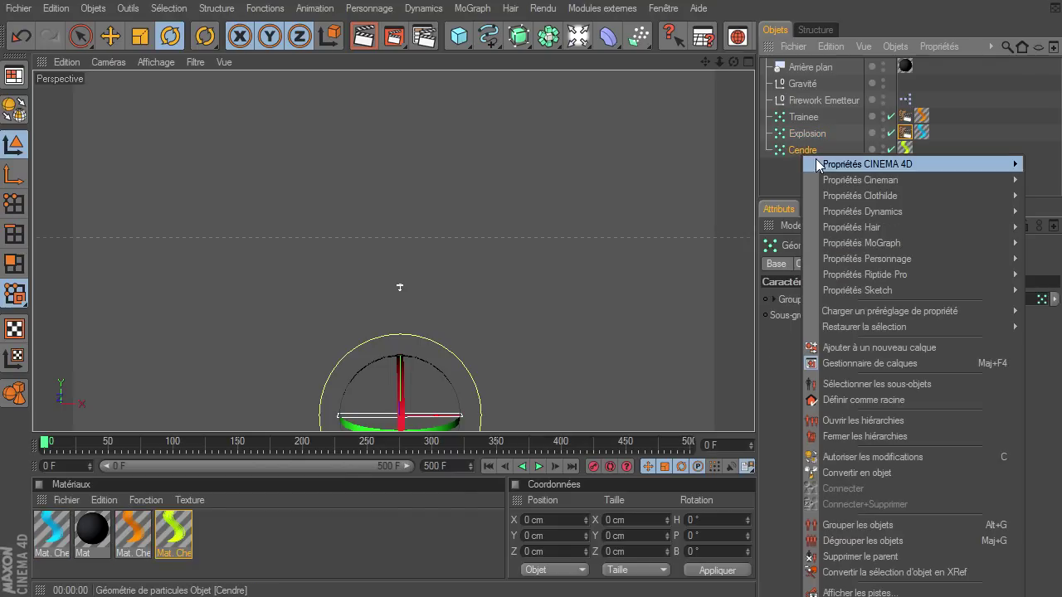
mouse_move(855, 226)
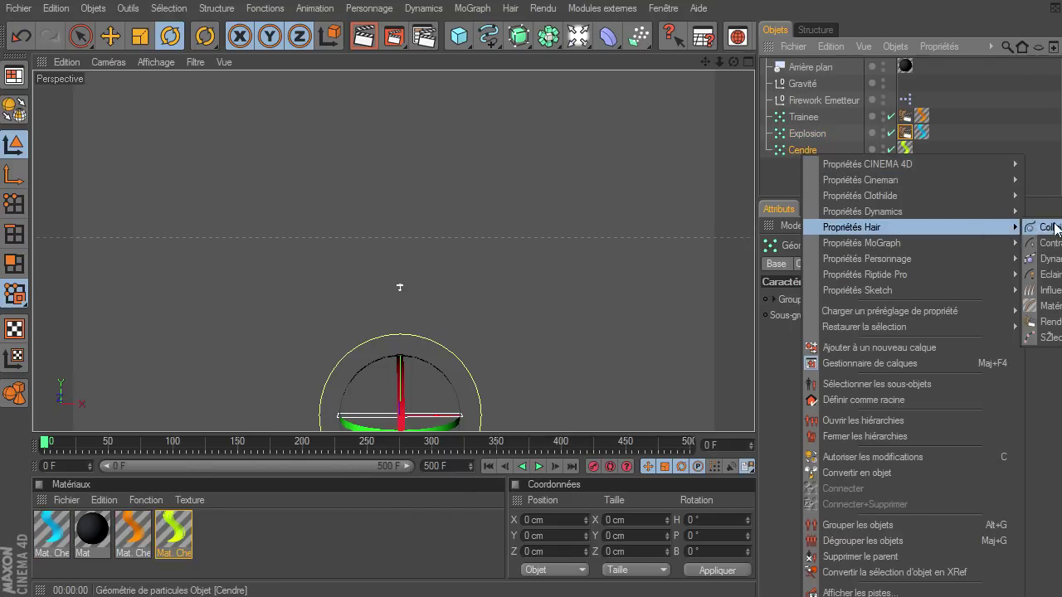
click(1052, 323)
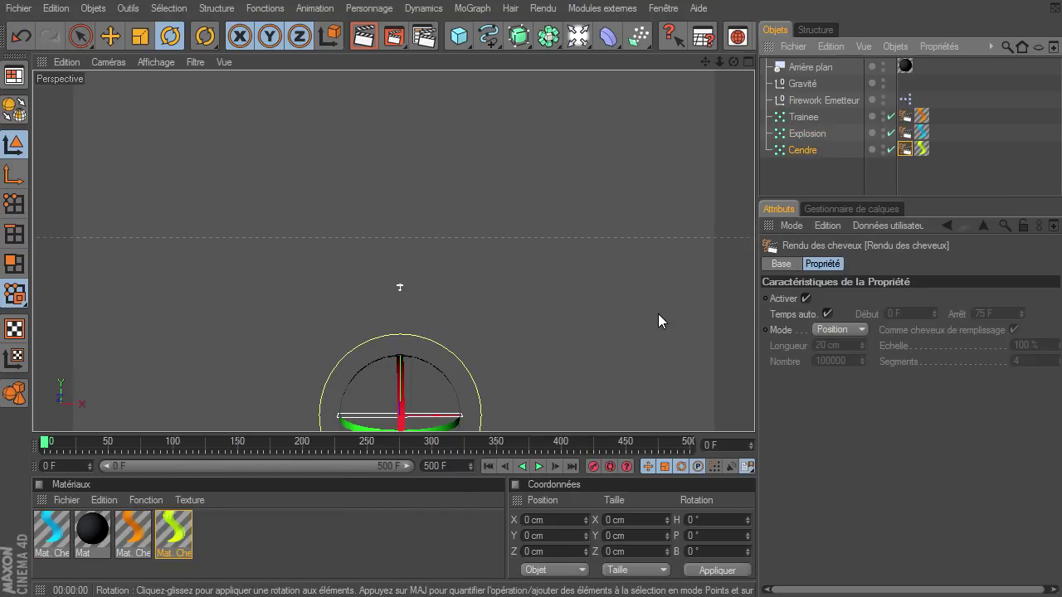
click(297, 547)
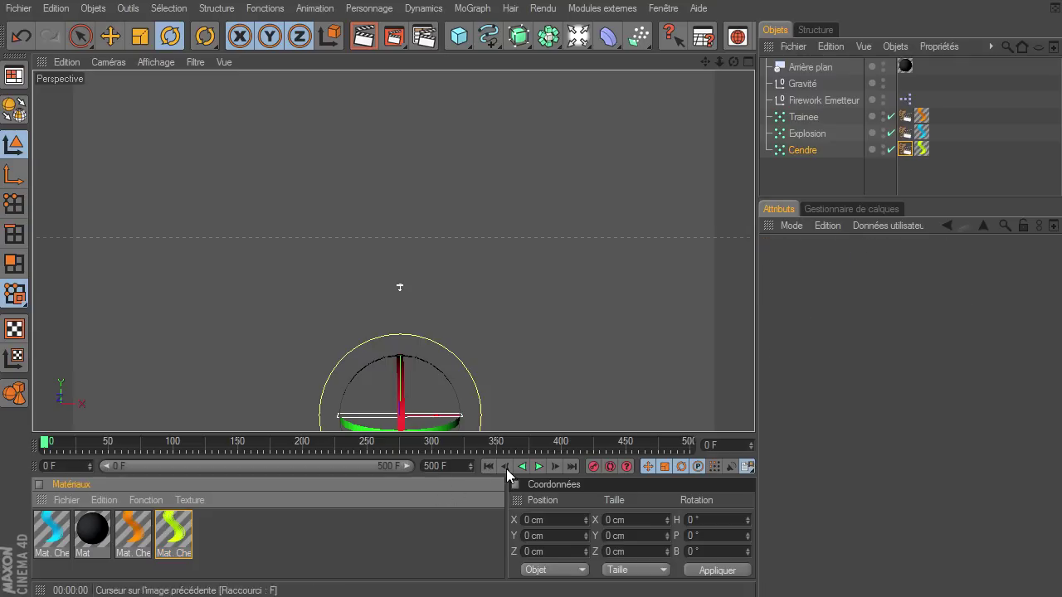
Render the active view at frame 36 of the firework animation and resume playback
click(537, 466)
click(537, 466)
key(ctrl+r)
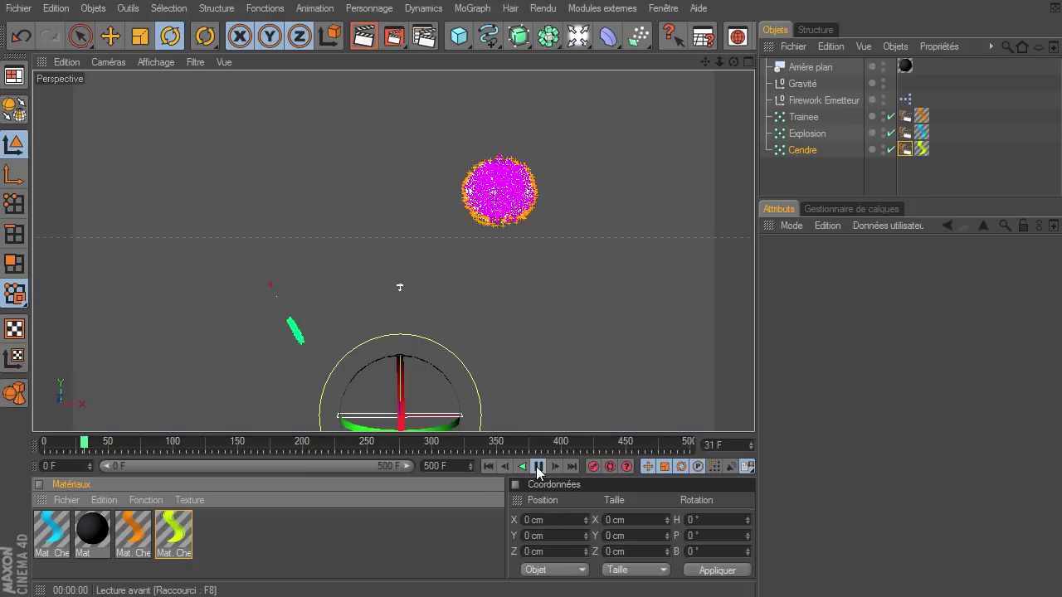
click(538, 467)
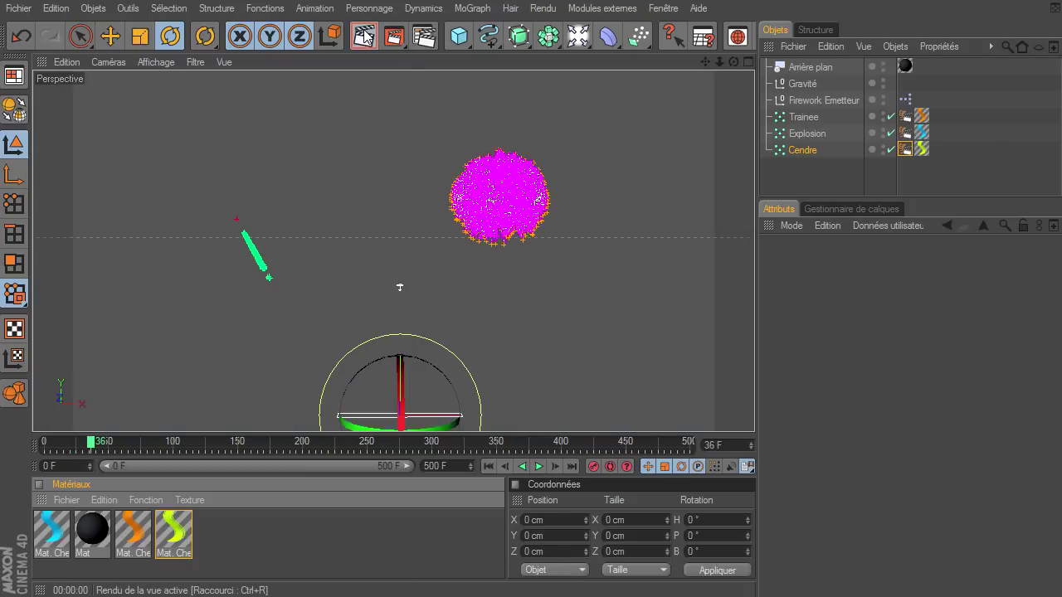
key(ctrl+r)
click(537, 467)
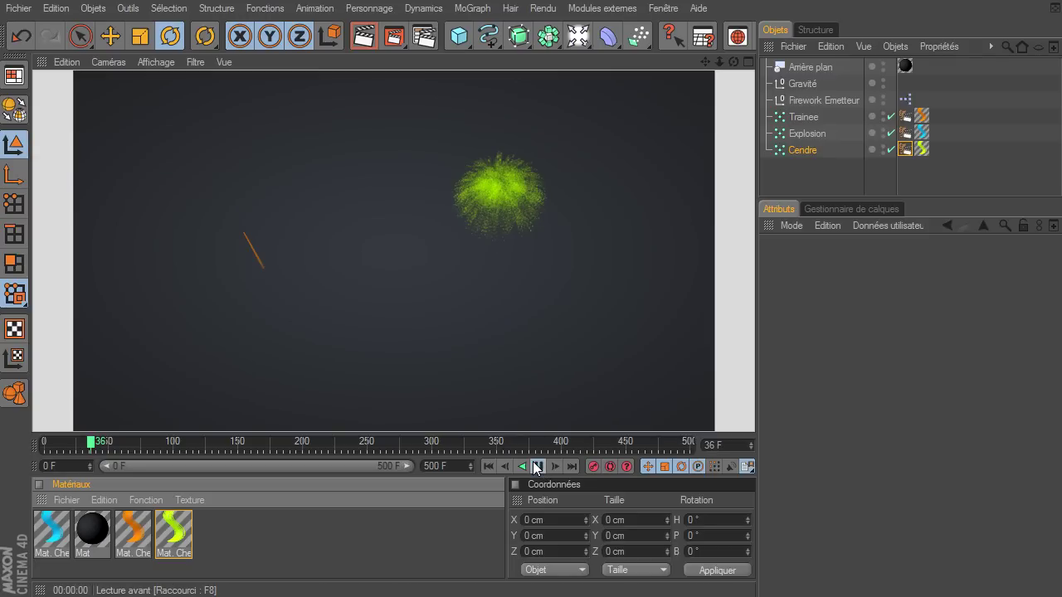
Render the active view at frame 48, play more of the firework animation, and return to frame 0
click(537, 467)
click(363, 36)
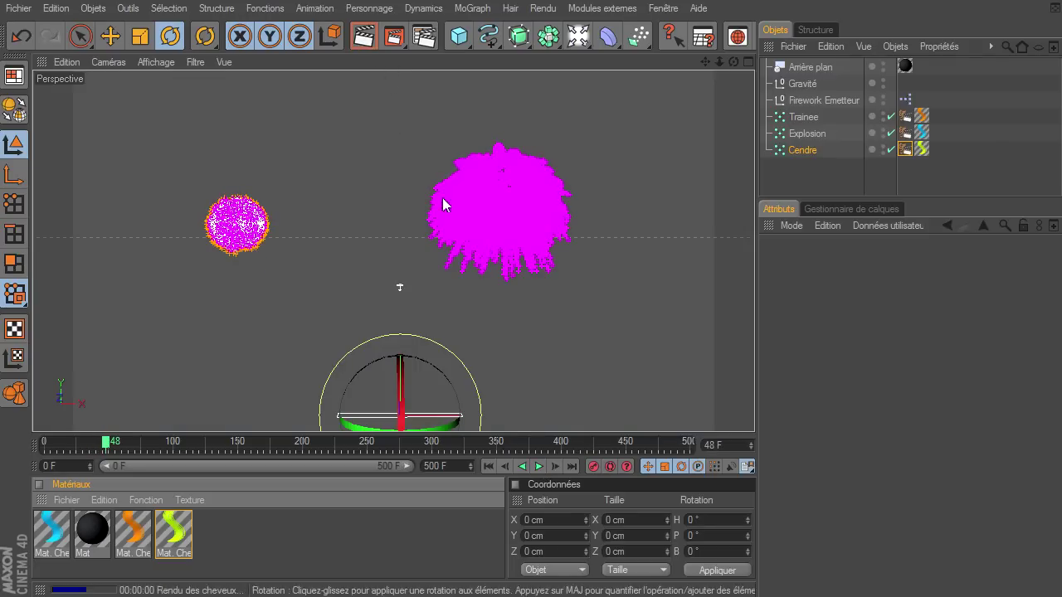
click(537, 467)
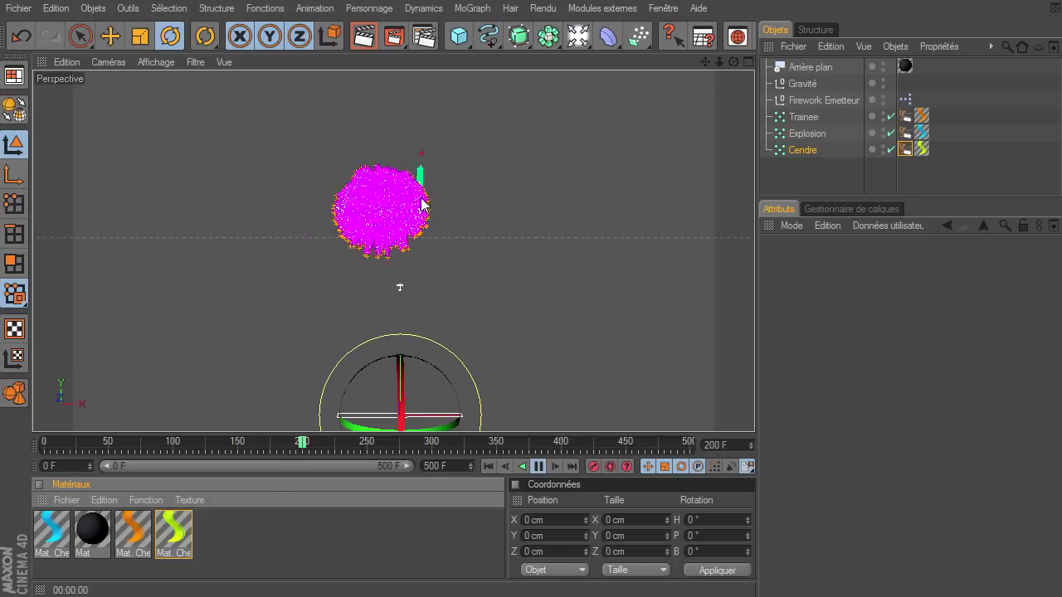
click(538, 467)
click(488, 466)
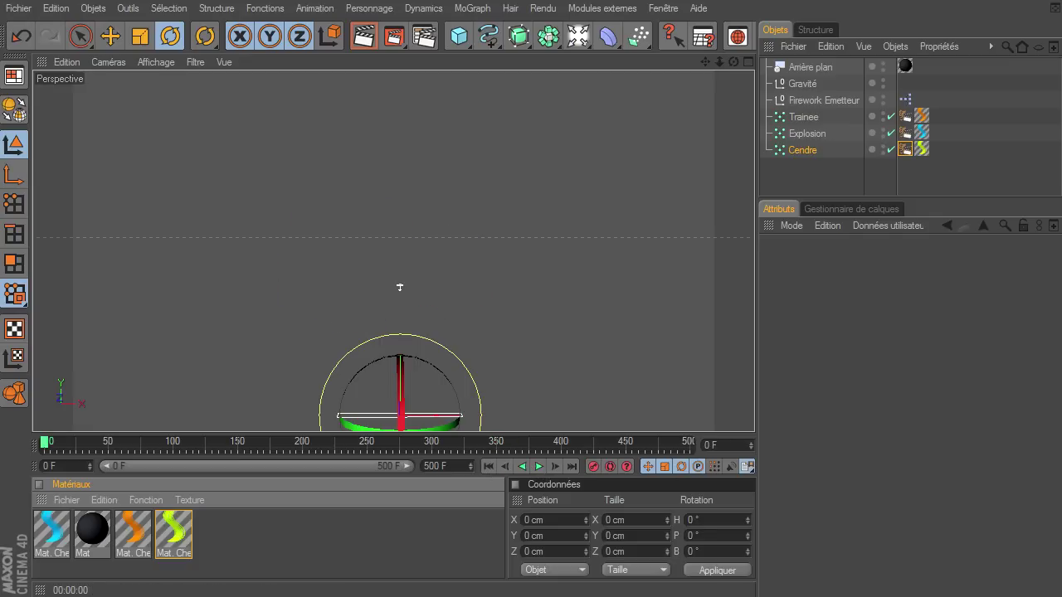
Open the Firework Emetteur's XPresso graph and examine the order in which Groupe X lists its nodes
double_click(905, 99)
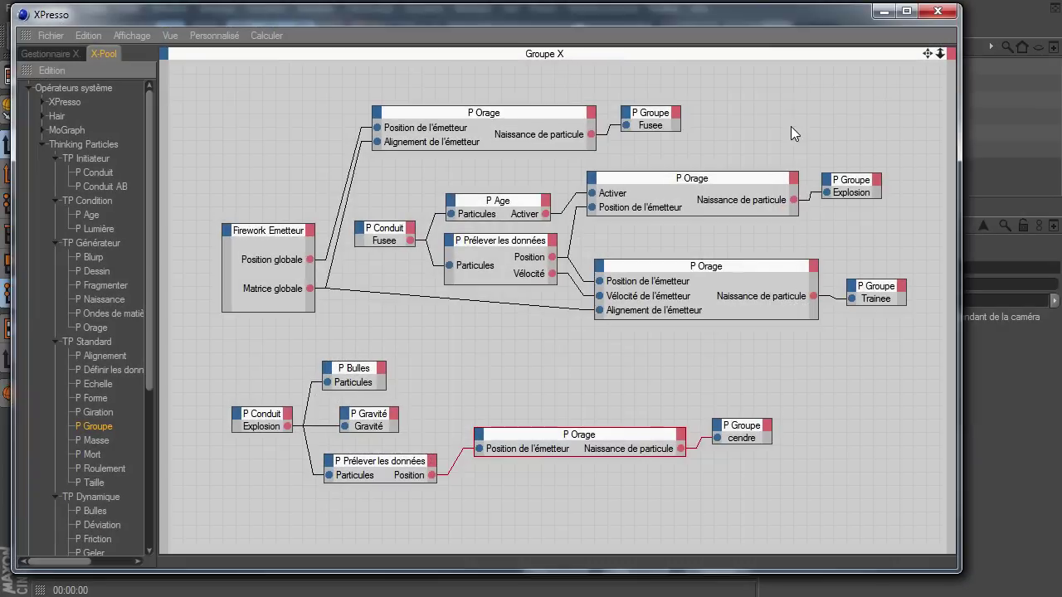
click(54, 52)
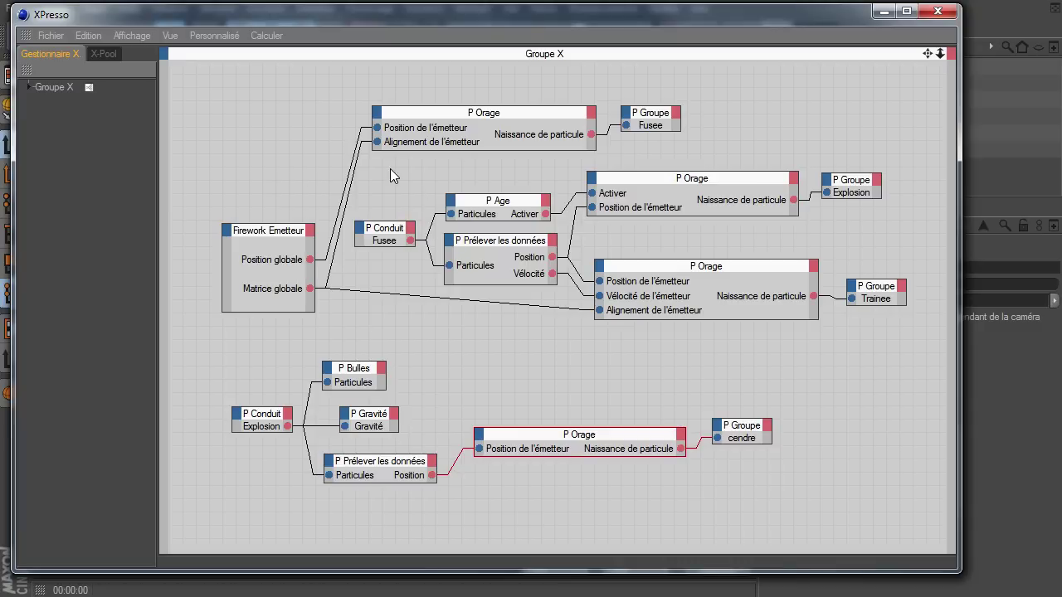
click(30, 87)
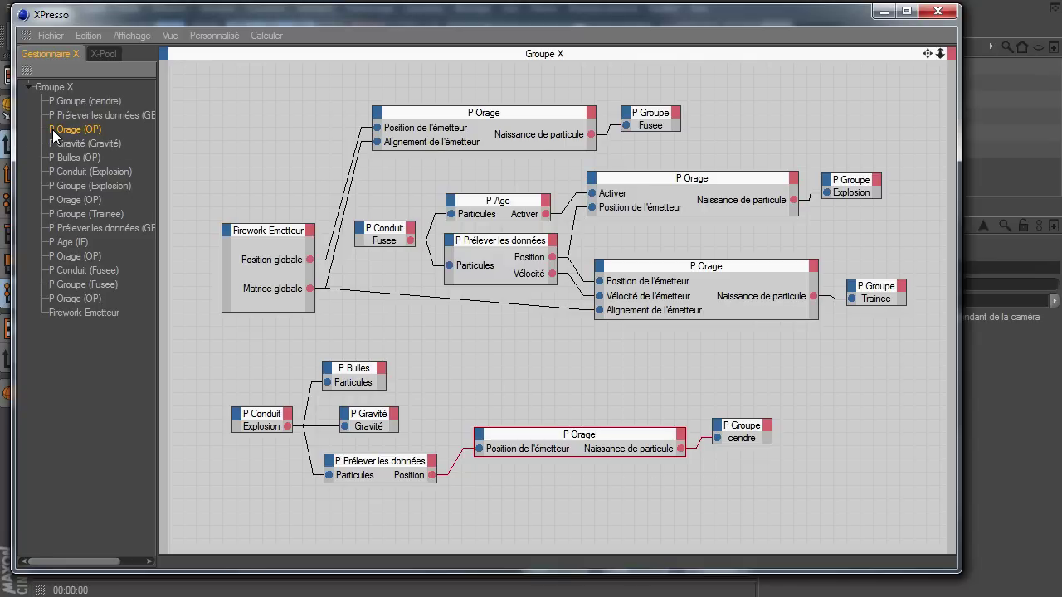
click(77, 200)
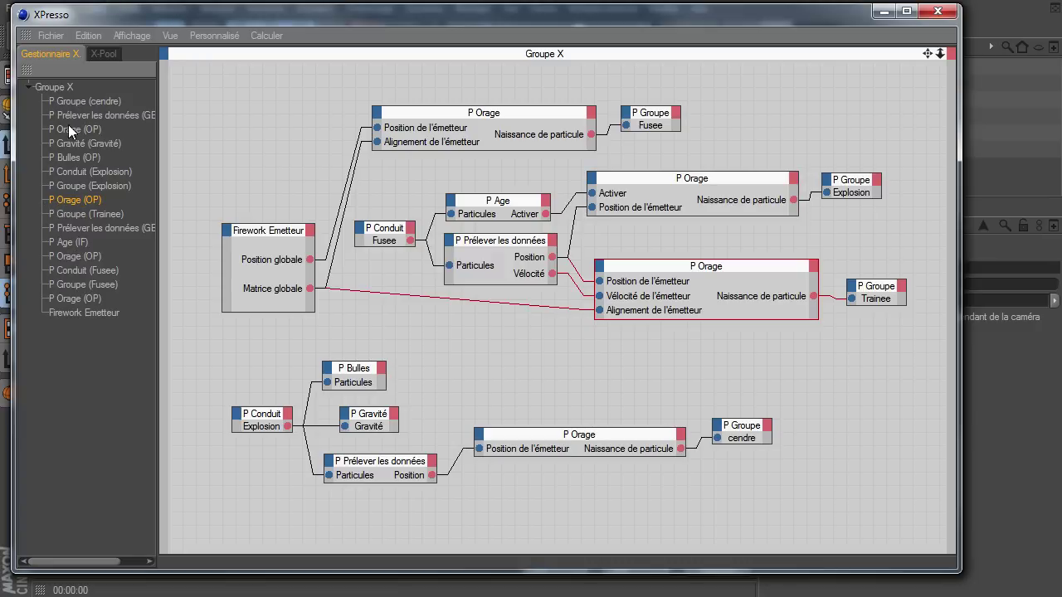
click(67, 169)
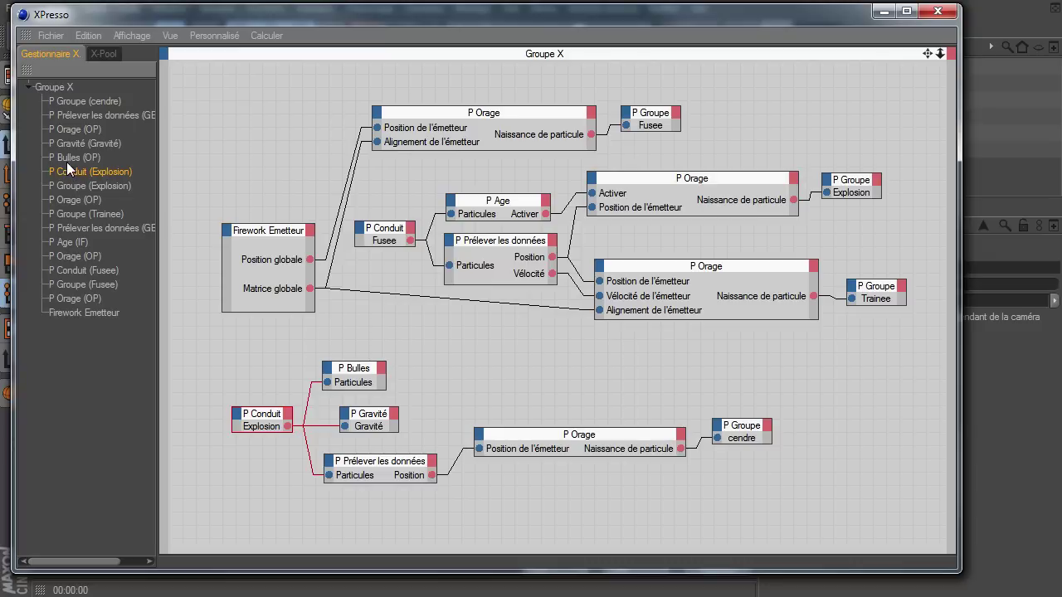
click(64, 100)
click(87, 171)
click(92, 315)
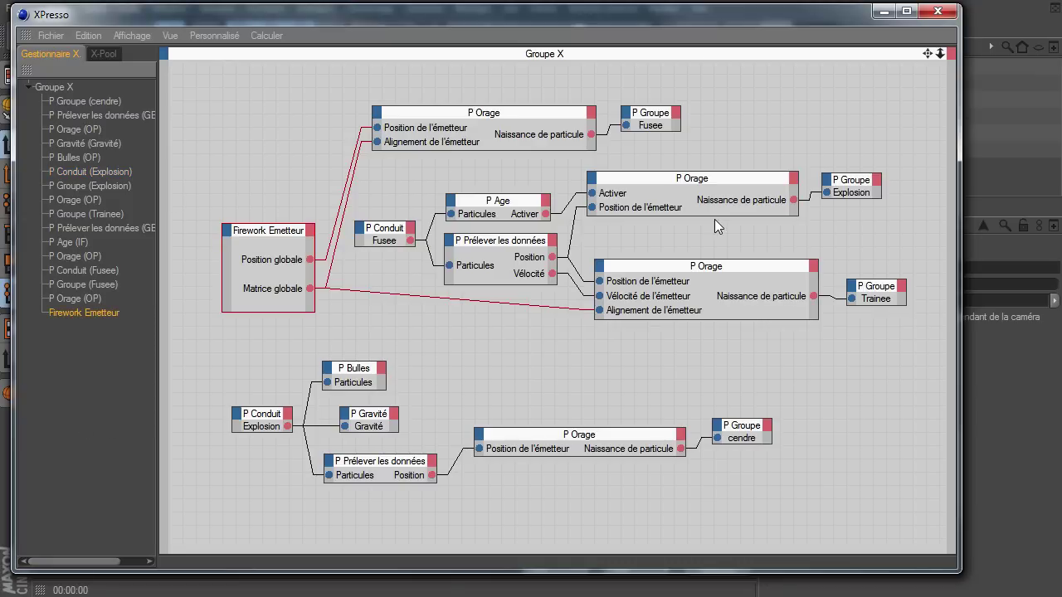
drag(690, 15, 689, 38)
click(97, 117)
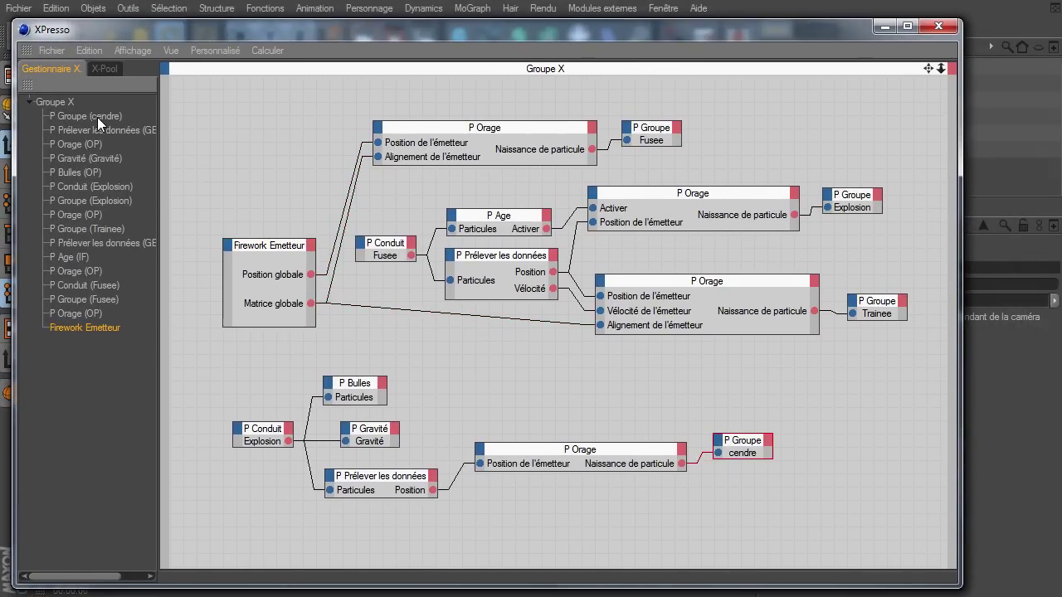
right_click(97, 117)
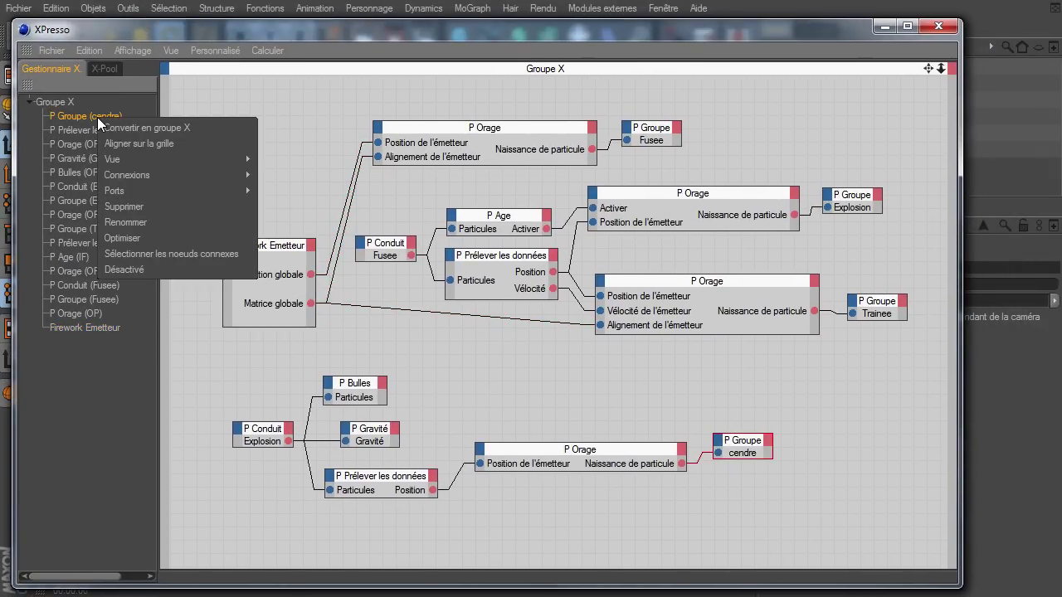
click(84, 428)
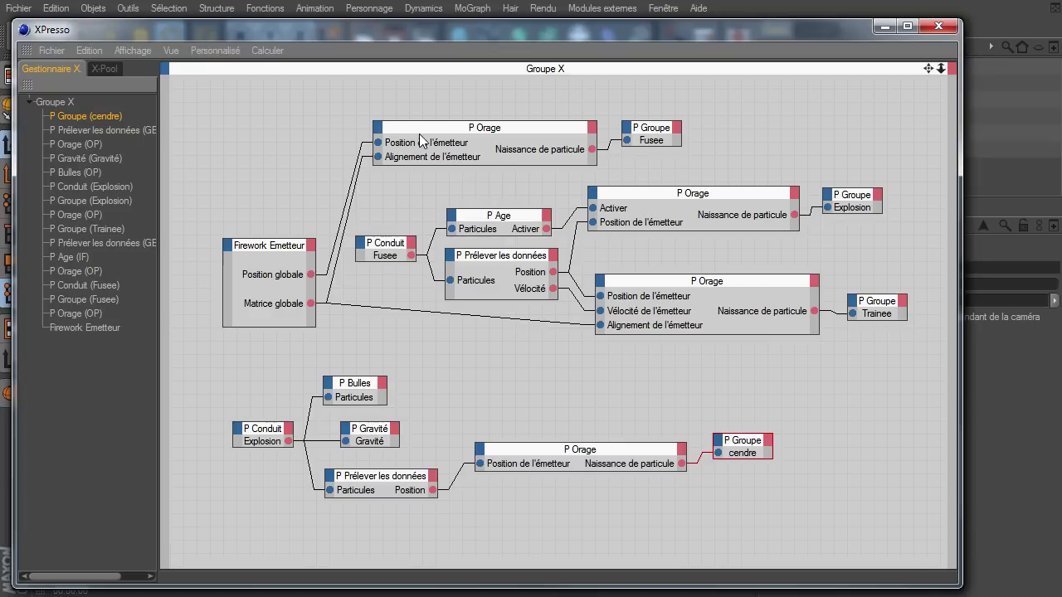
Reorder Groupe X so the Trainee P Orage comes first, followed by the cendre P Orage and its P Prélever les données node
drag(65, 132, 73, 116)
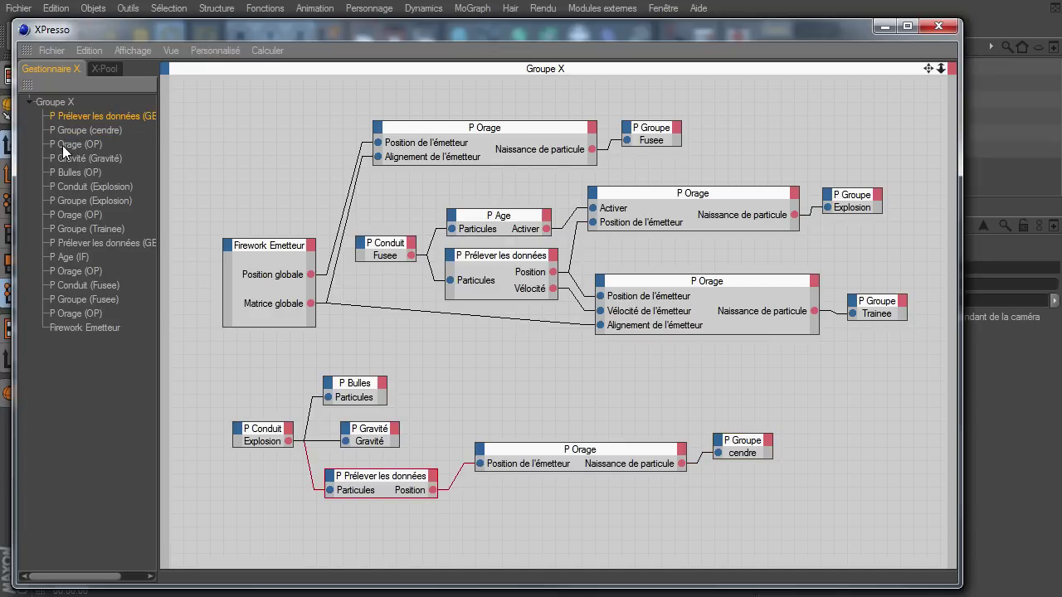
drag(73, 142, 68, 114)
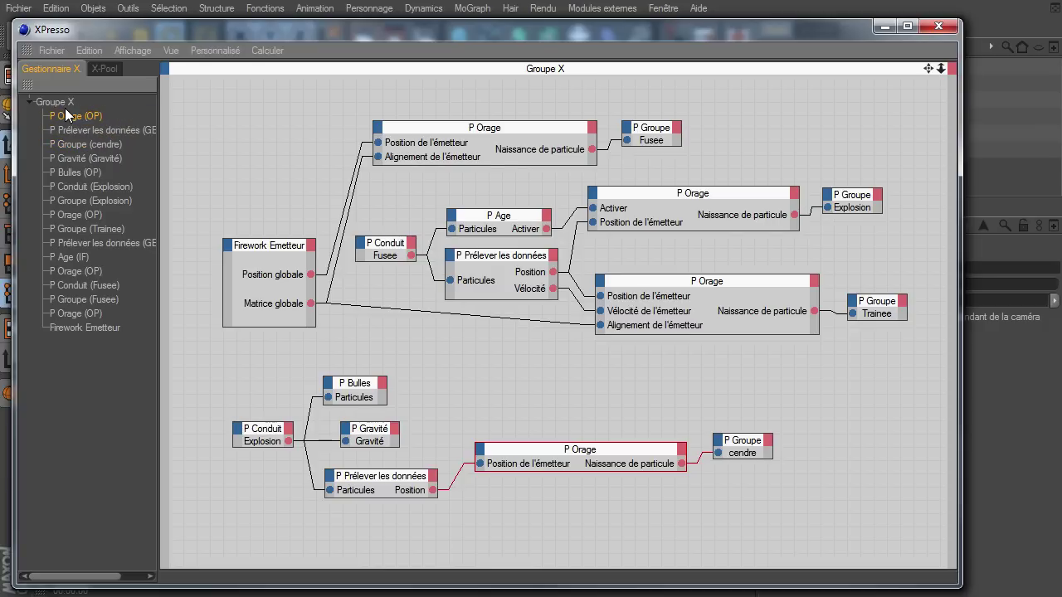
click(73, 214)
drag(72, 213, 86, 111)
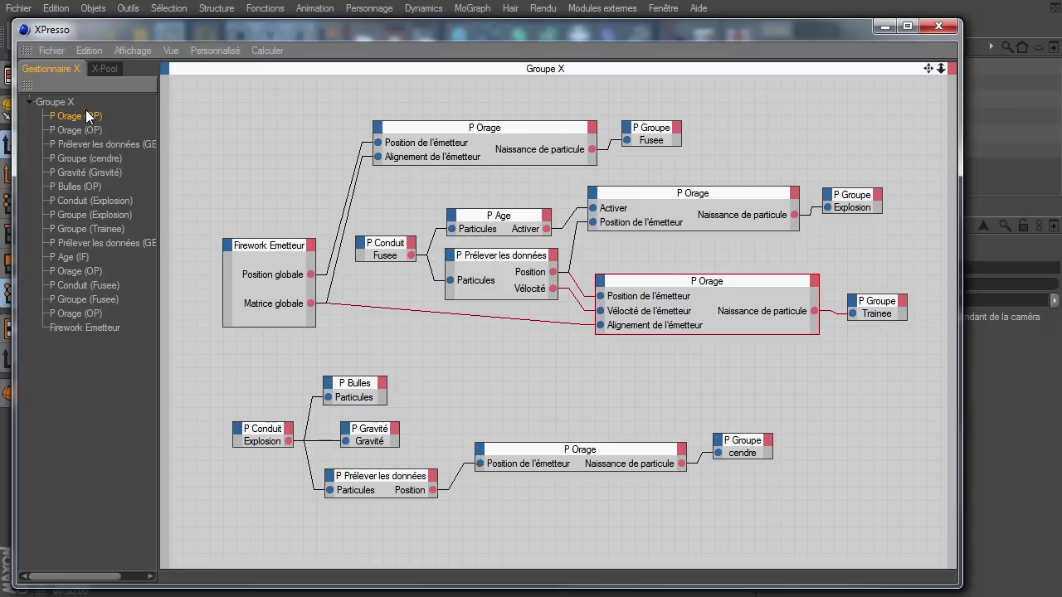
Place the Fusee and Explosion P Orage nodes with the other P Orage nodes in Groupe X, and the second P Prélever les données beneath them
click(74, 313)
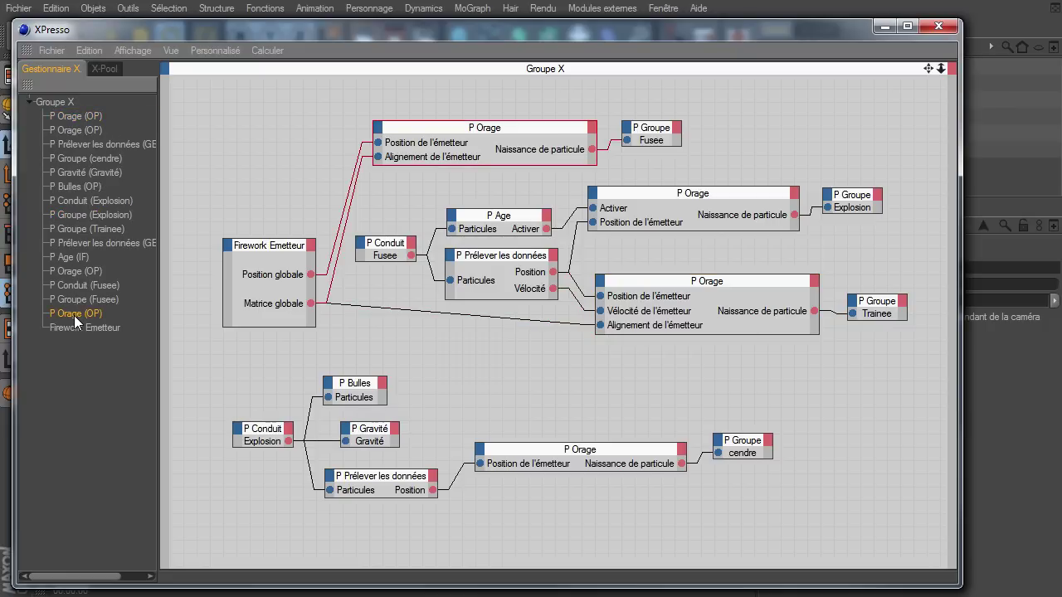
drag(73, 315, 121, 111)
click(63, 285)
drag(67, 287, 105, 126)
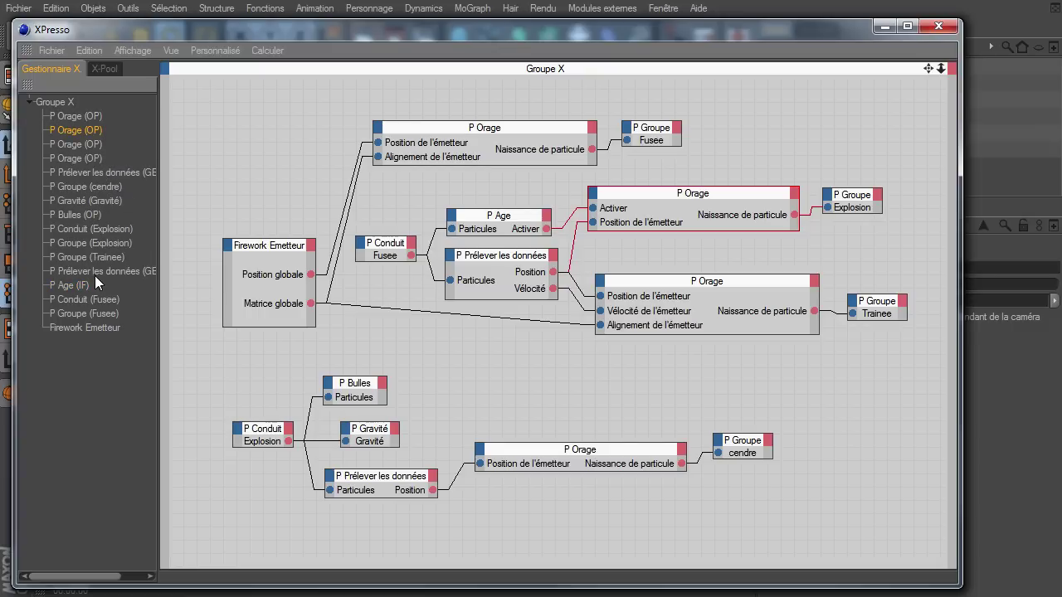
drag(96, 273, 109, 179)
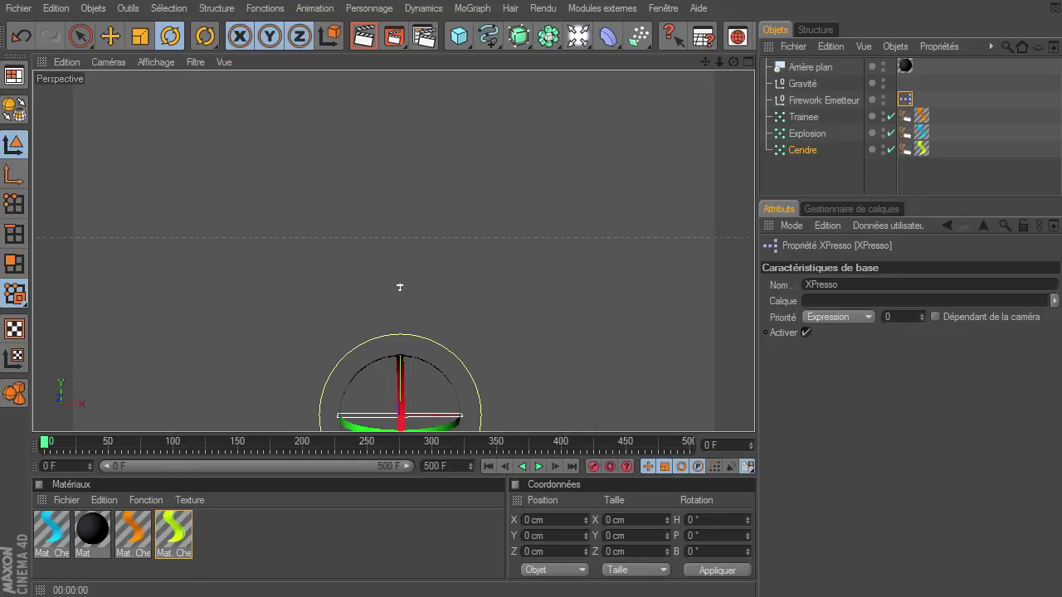
Play the firework animation, stop it at frame 229 and render the active view
click(538, 468)
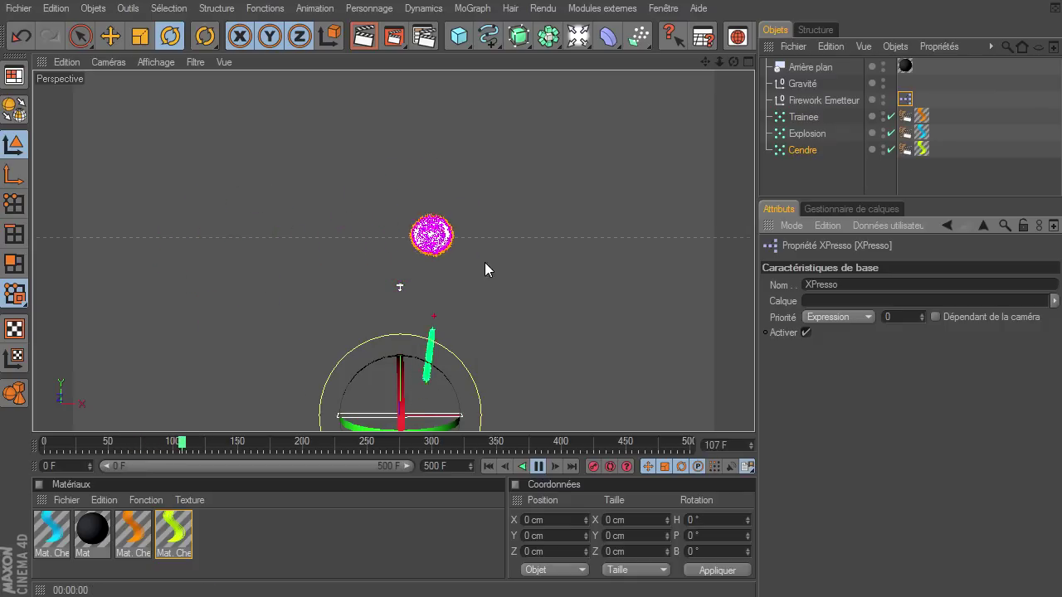
click(541, 466)
key(ctrl+r)
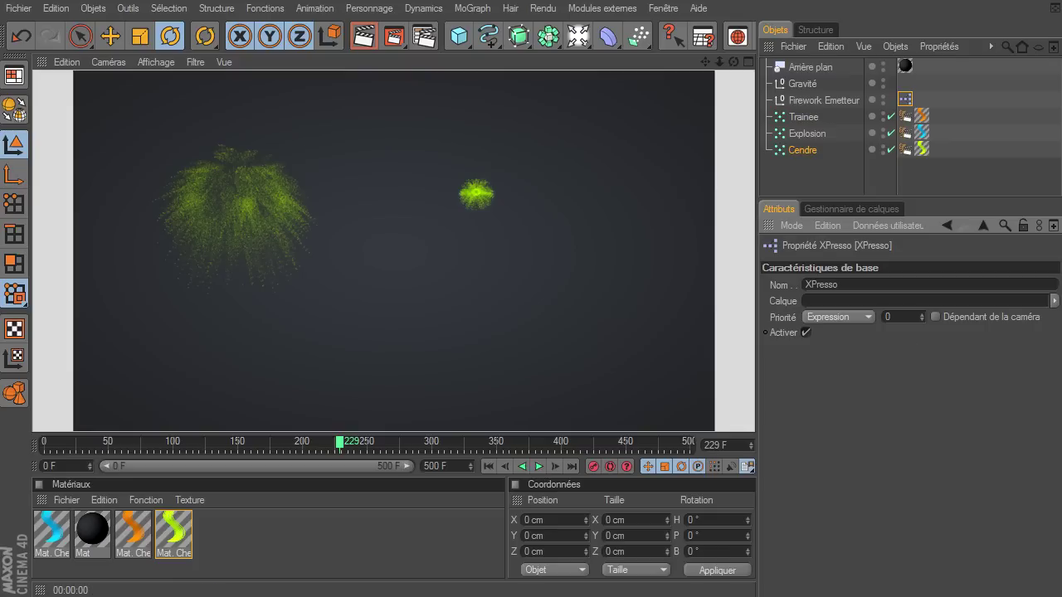
Select the Firework Emetteur object to show its attributes
double_click(904, 100)
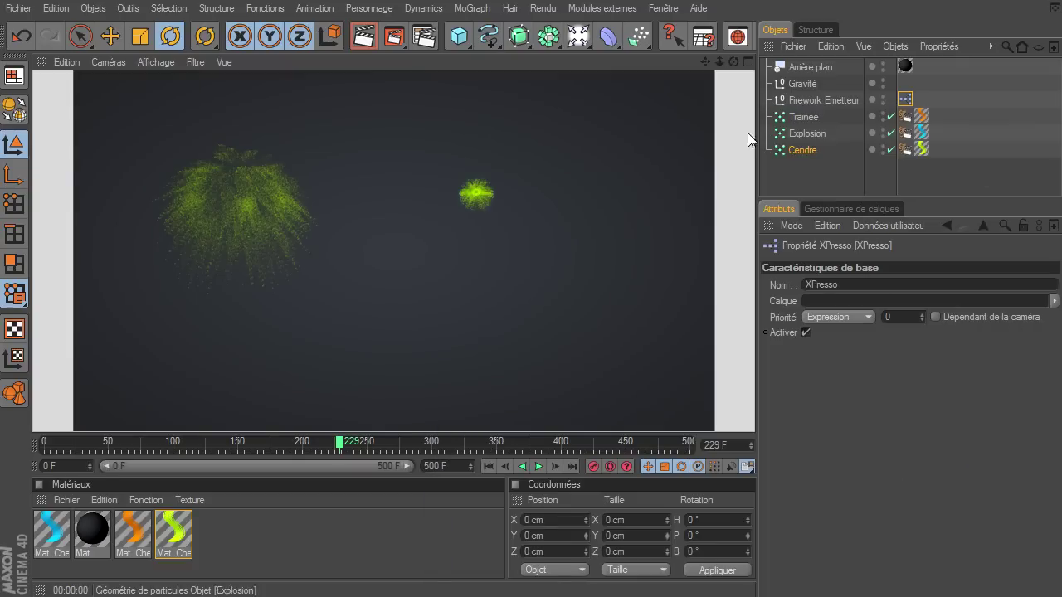
click(817, 100)
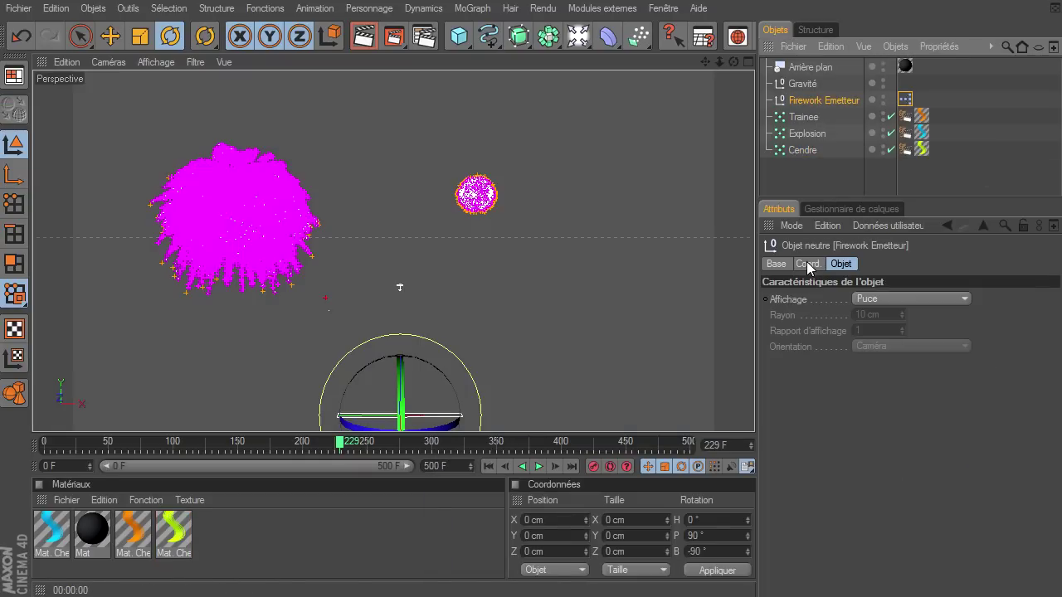